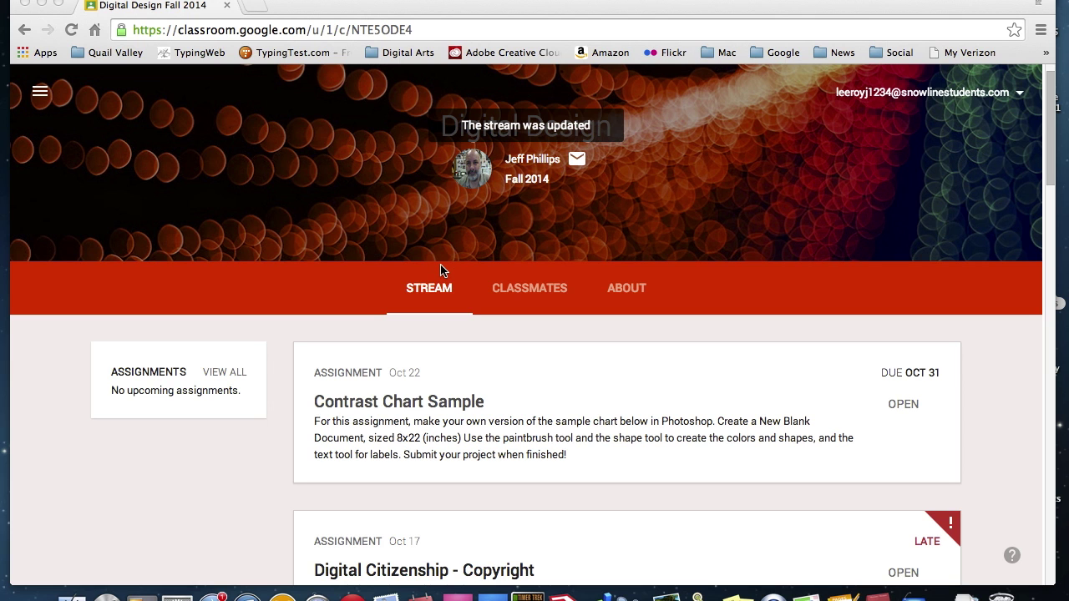
Minimize the browser, switch to Photoshop and start a new document from the U.S. Paper preset
{"action": "left_click", "coordinate": [42, 5]}
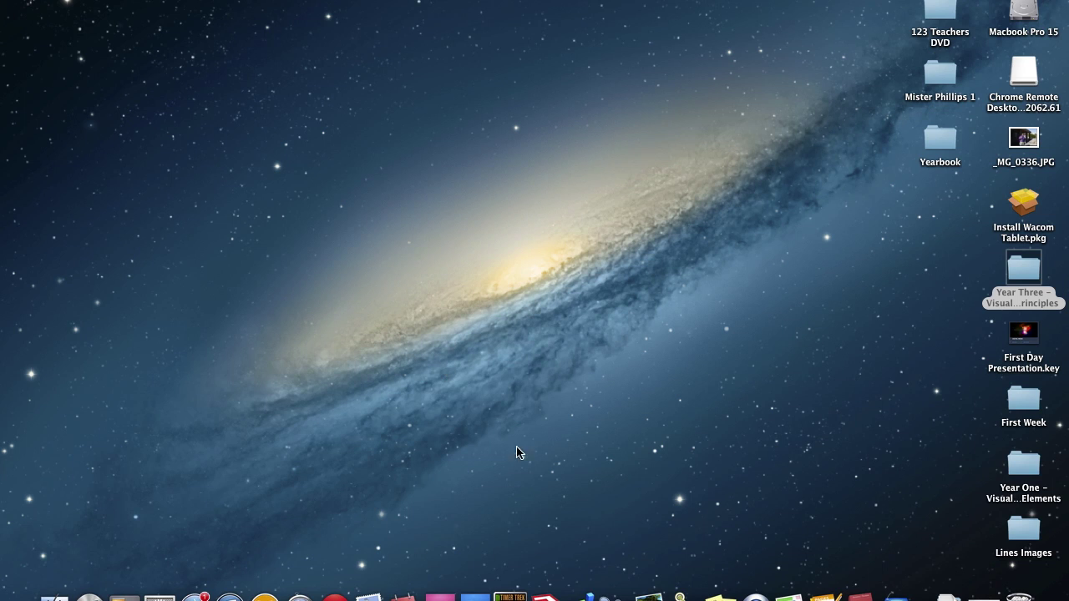
{"action": "left_click", "coordinate": [464, 568]}
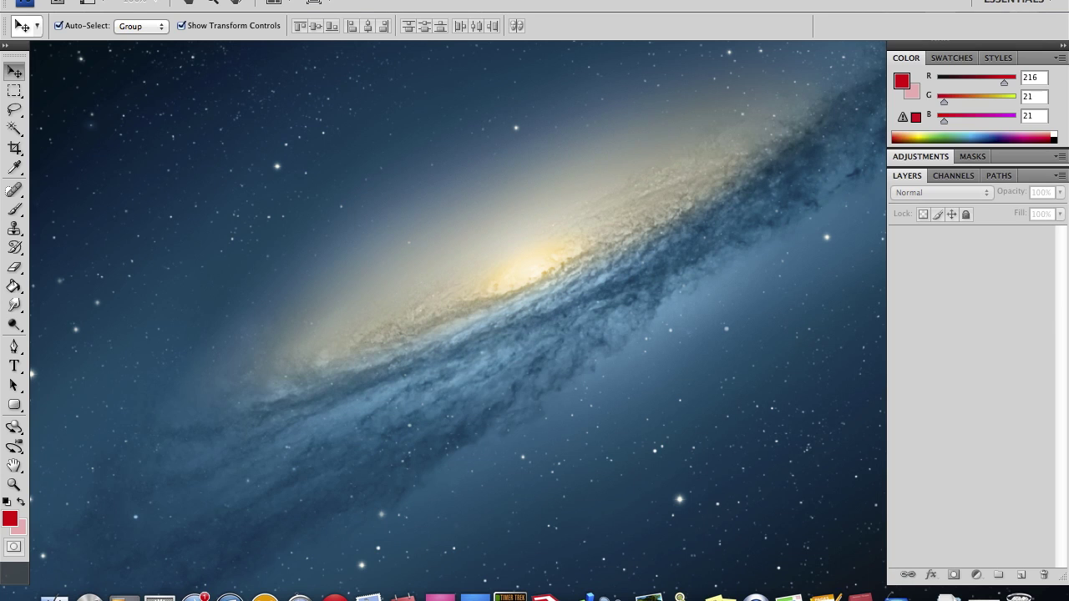
{"action": "left_click", "coordinate": [134, 0]}
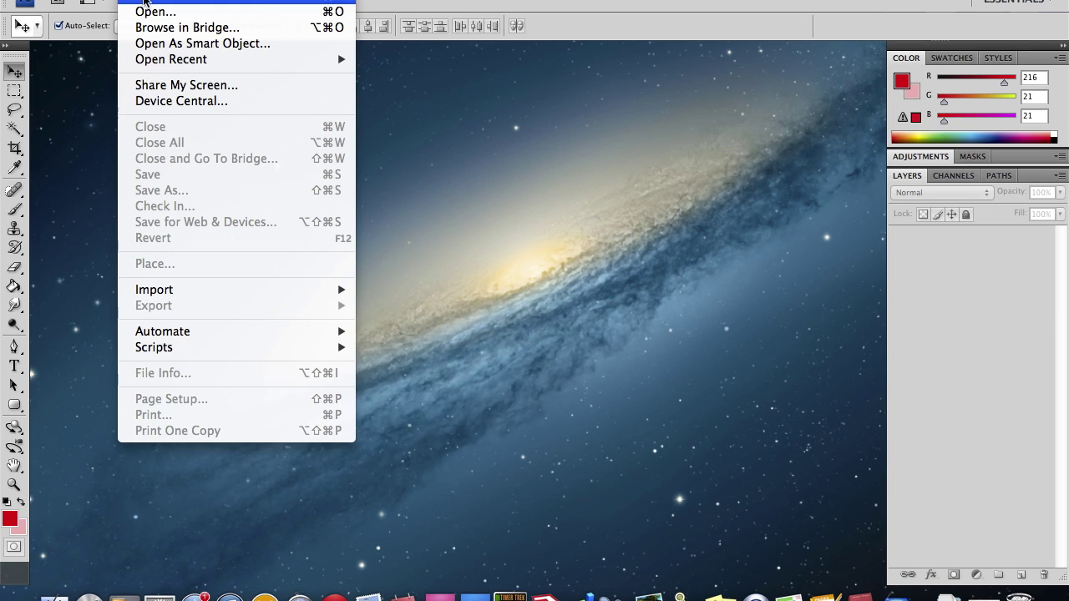
{"action": "left_click", "coordinate": [143, 1]}
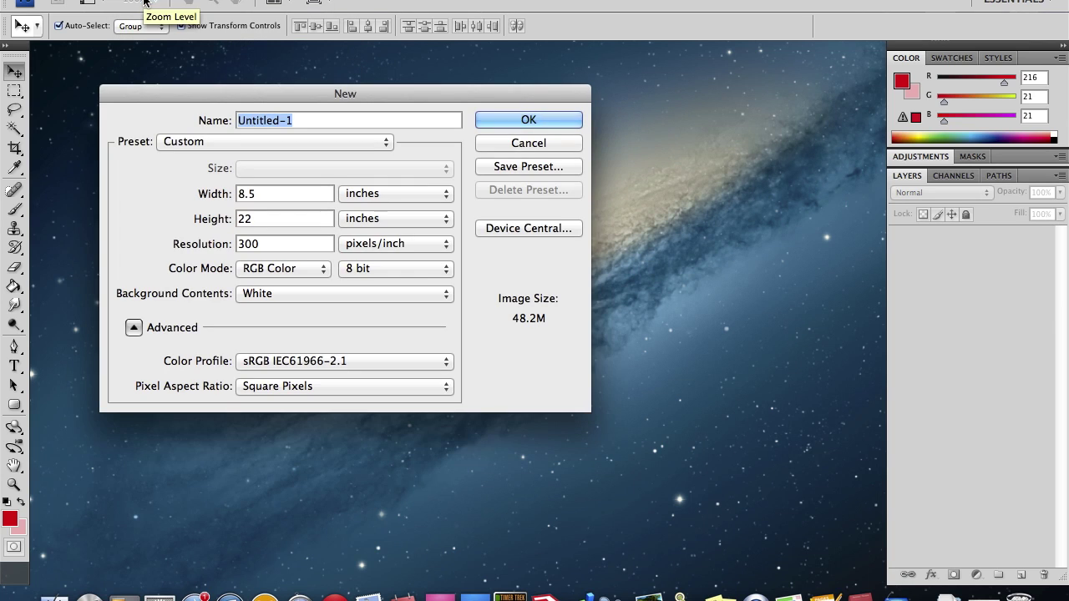
{"action": "left_click", "coordinate": [245, 147]}
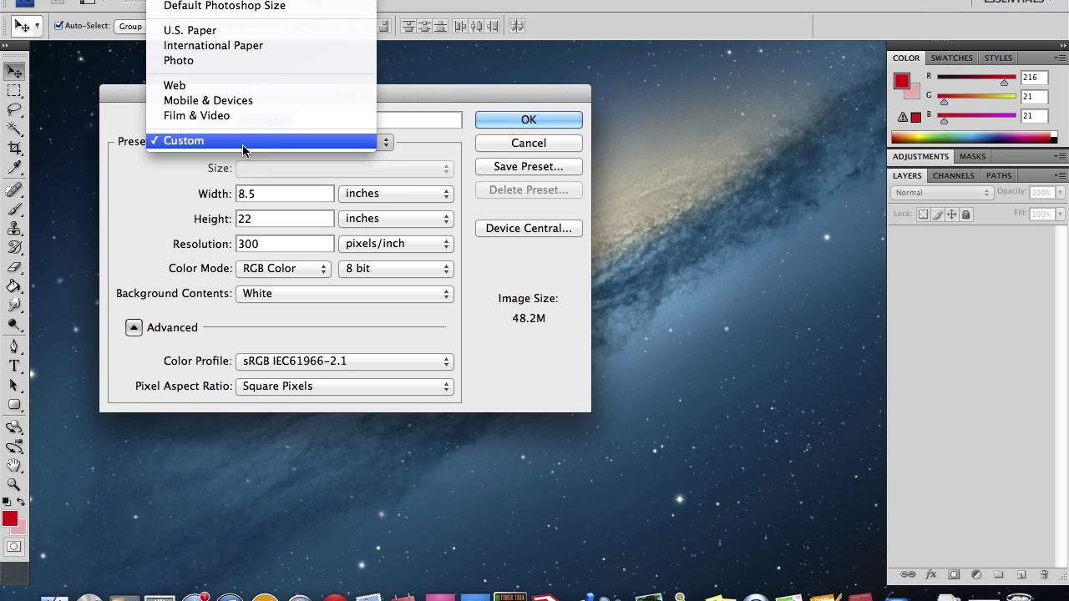
{"action": "left_click", "coordinate": [251, 35]}
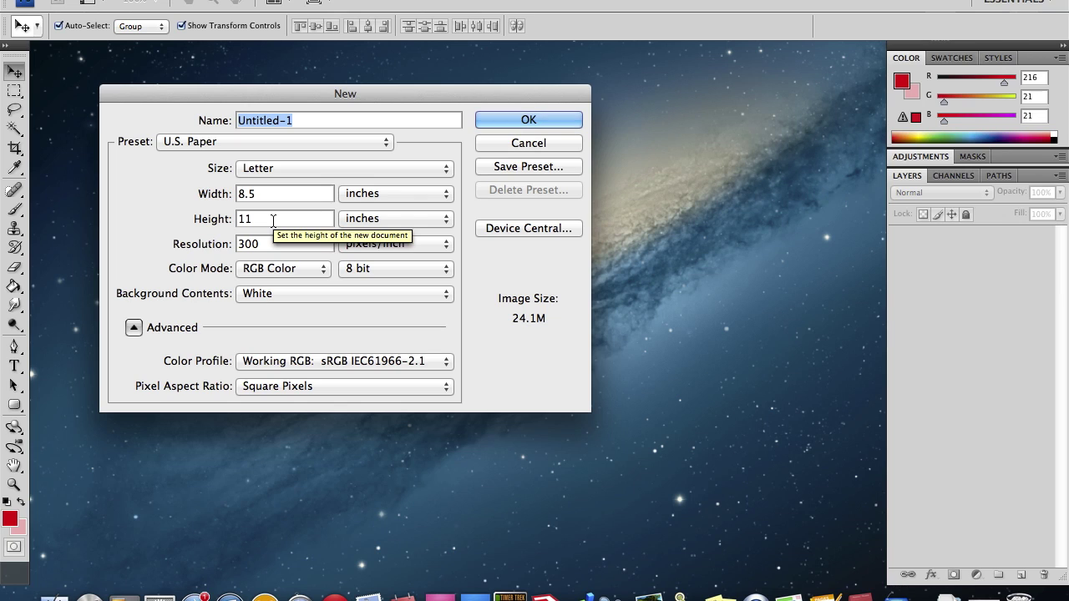
Set the new document's height to 22 inches
{"action": "left_click", "coordinate": [273, 221]}
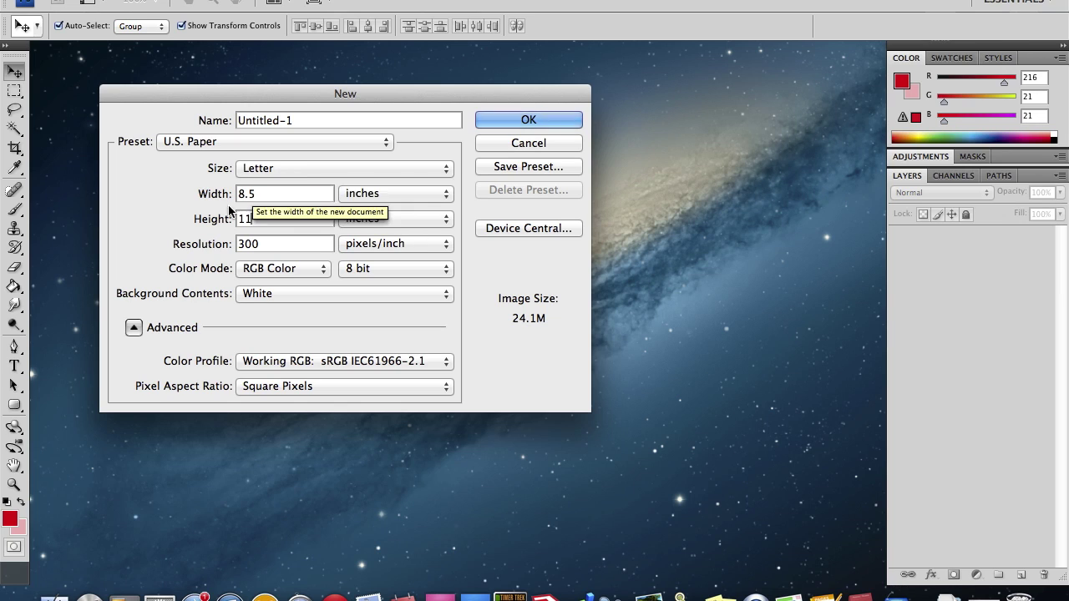
{"action": "left_click", "coordinate": [258, 218]}
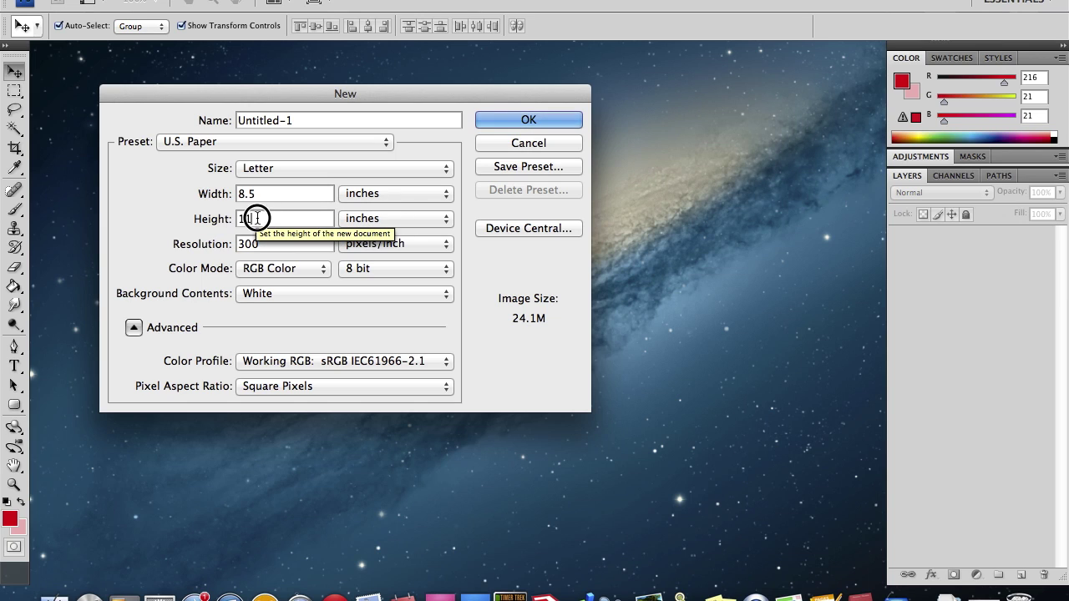
{"action": "key", "text": "BackSpace"}
{"action": "key", "text": "BackSpace"}
{"action": "type", "text": "22"}
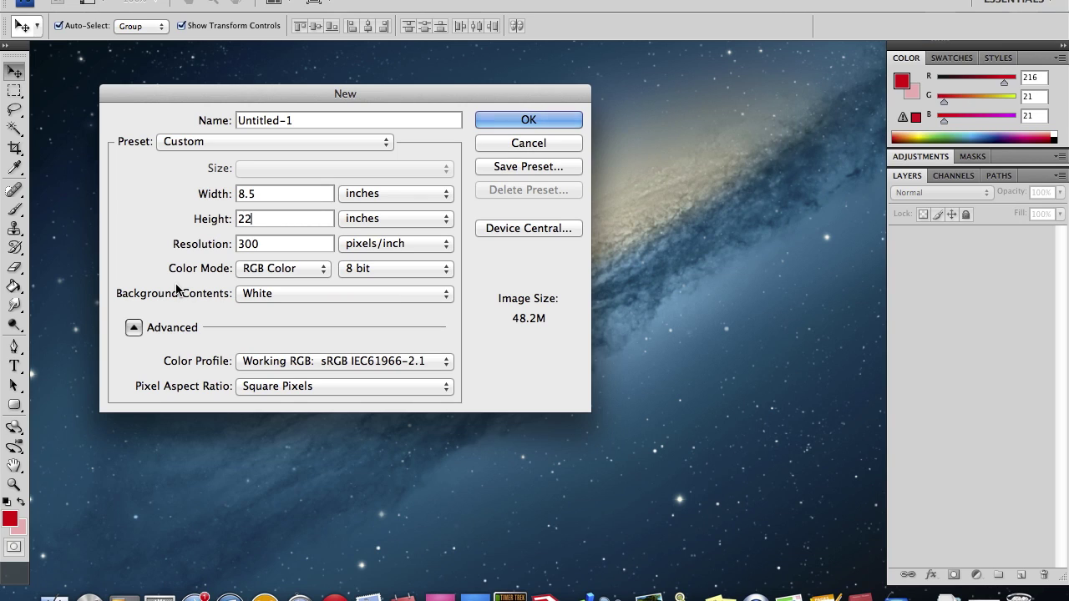
Name the document with the owner's surname followed by "Contrast Chart" and create it
{"action": "left_click", "coordinate": [321, 119]}
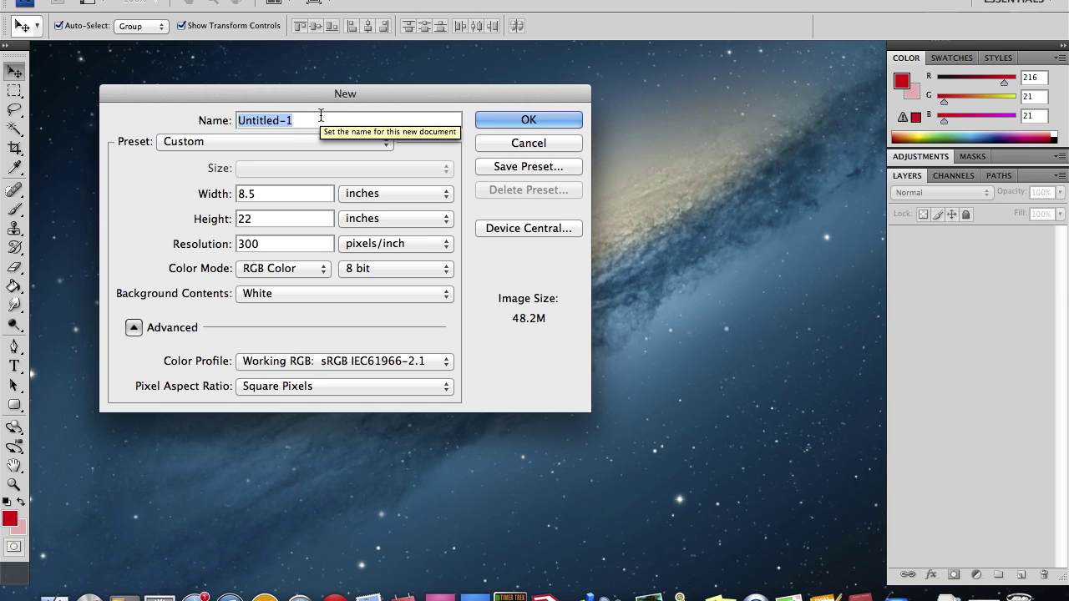
{"action": "type", "text": "Phillips Contrast "}
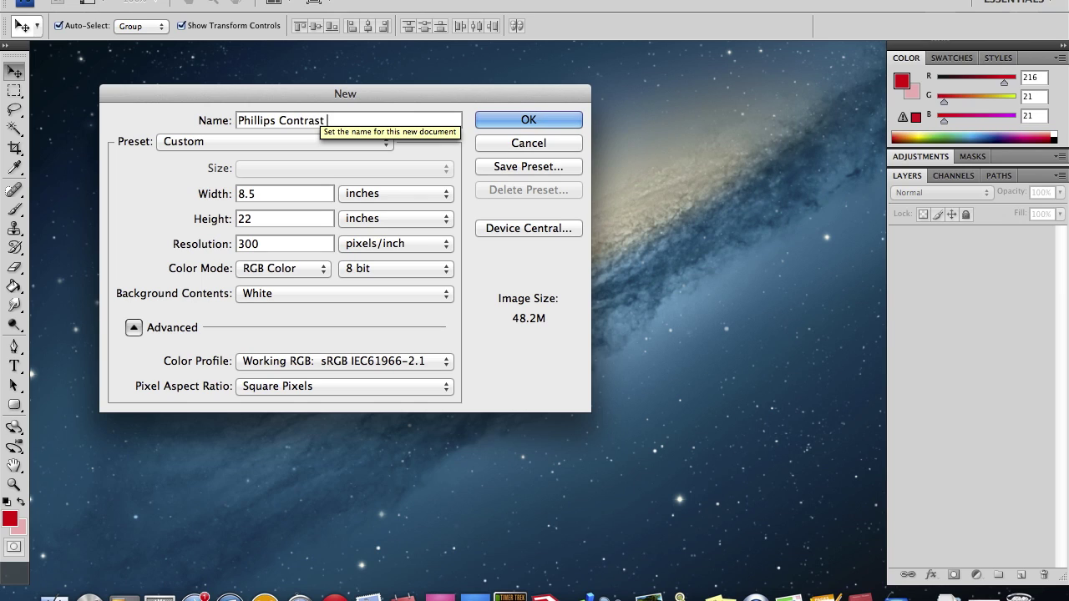
{"action": "type", "text": "Chart"}
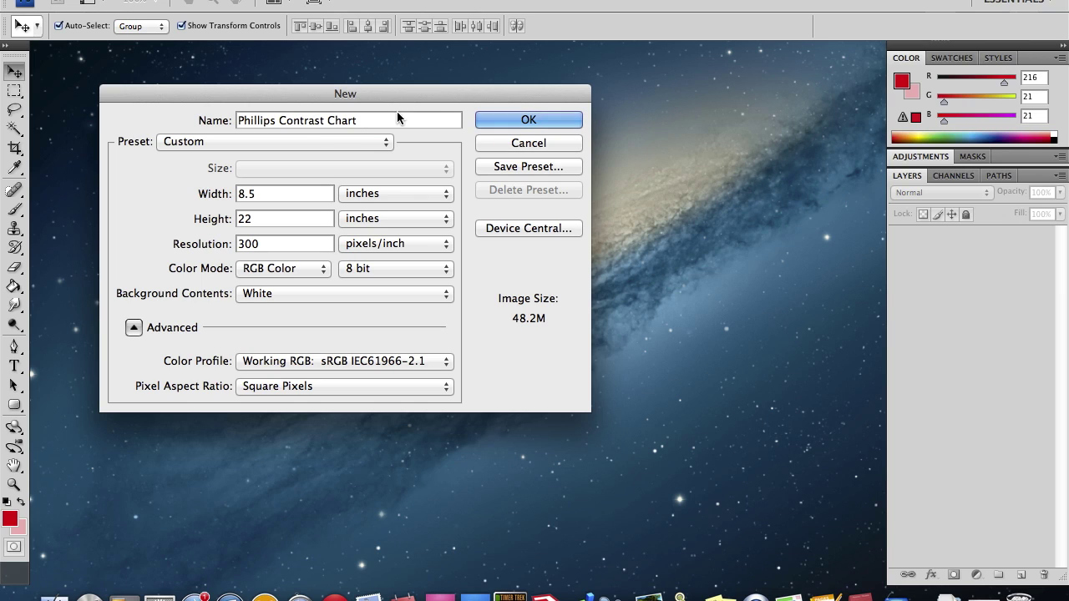
{"action": "left_click", "coordinate": [504, 119]}
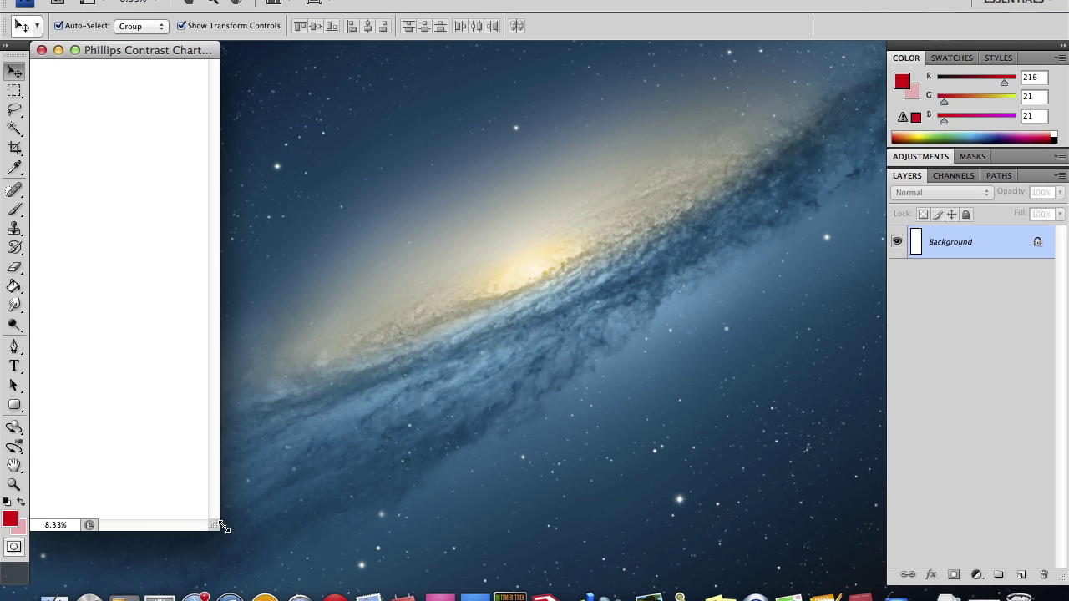
Enlarge the document window and show the top of the blank canvas at 25% zoom
{"action": "left_click_drag", "start_coordinate": [215, 525], "coordinate": [553, 586]}
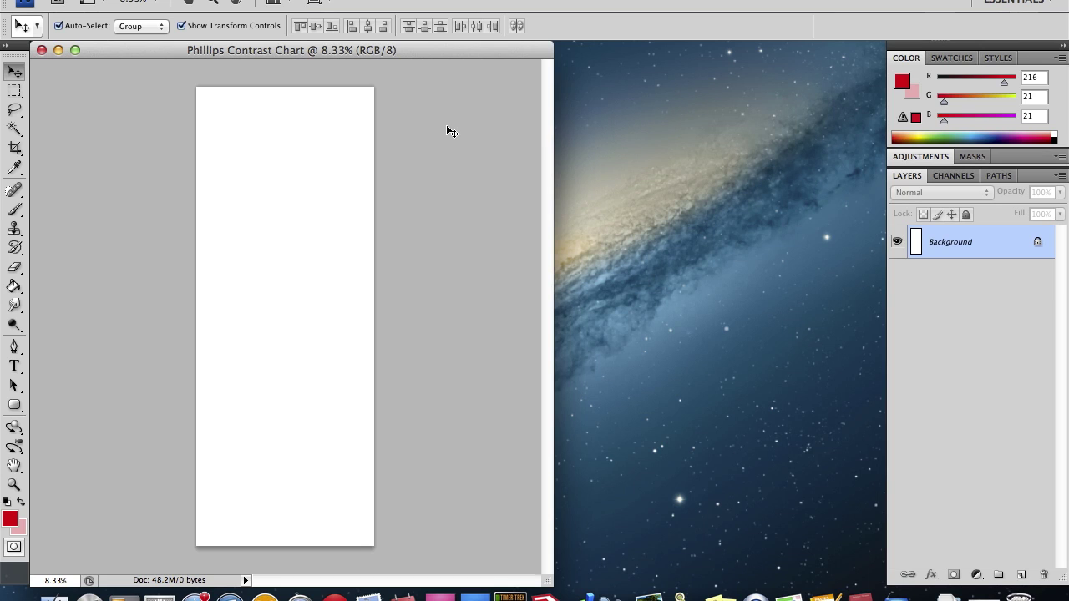
{"action": "key", "text": "super+plus"}
{"action": "key", "text": "super+plus"}
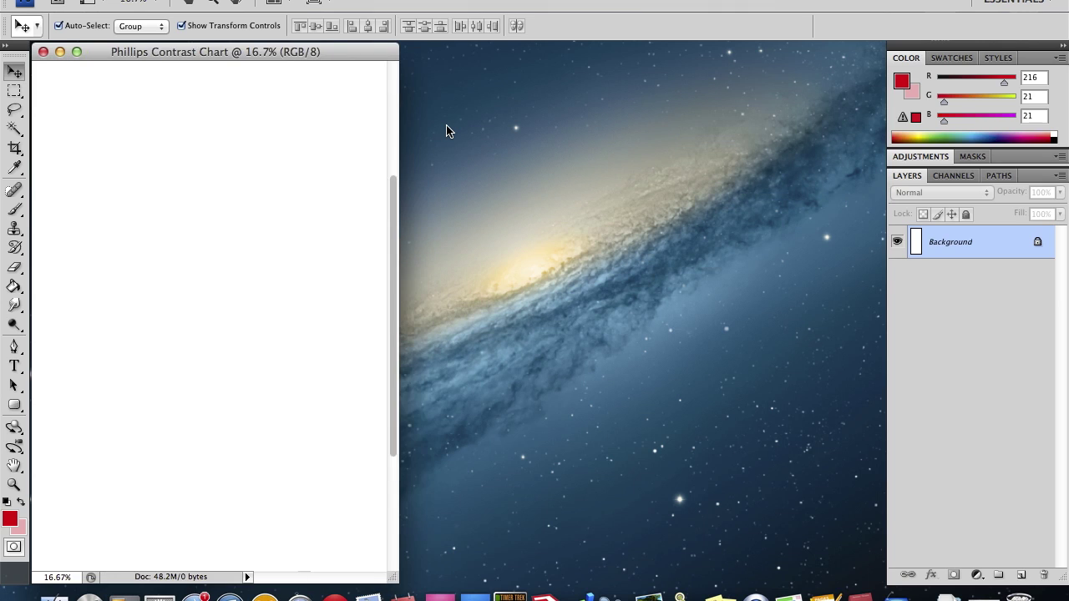
{"action": "key", "text": "super+plus"}
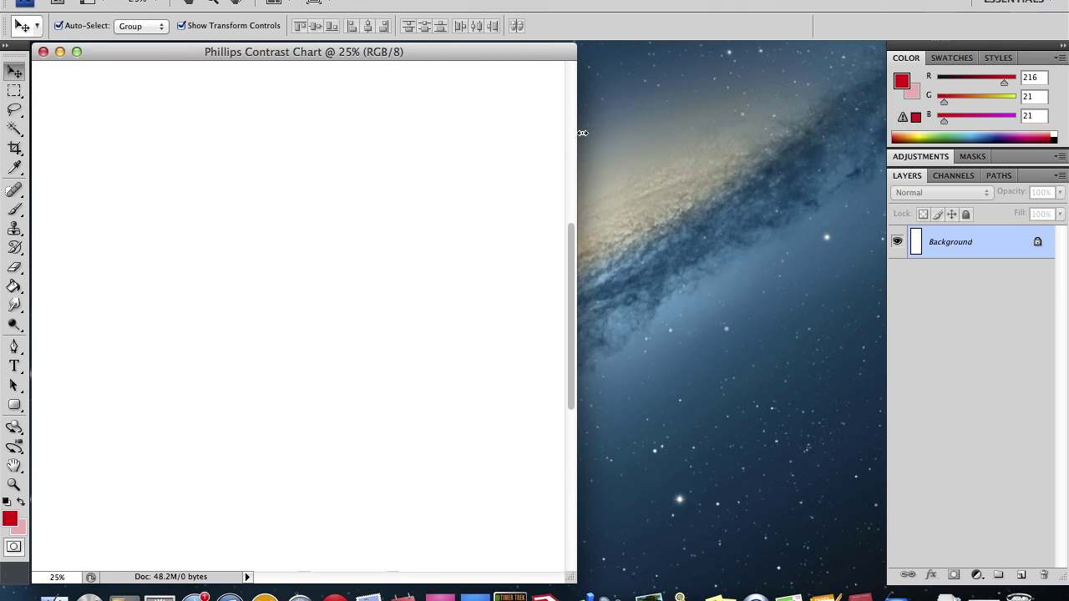
{"action": "left_click_drag", "start_coordinate": [578, 131], "coordinate": [789, 163]}
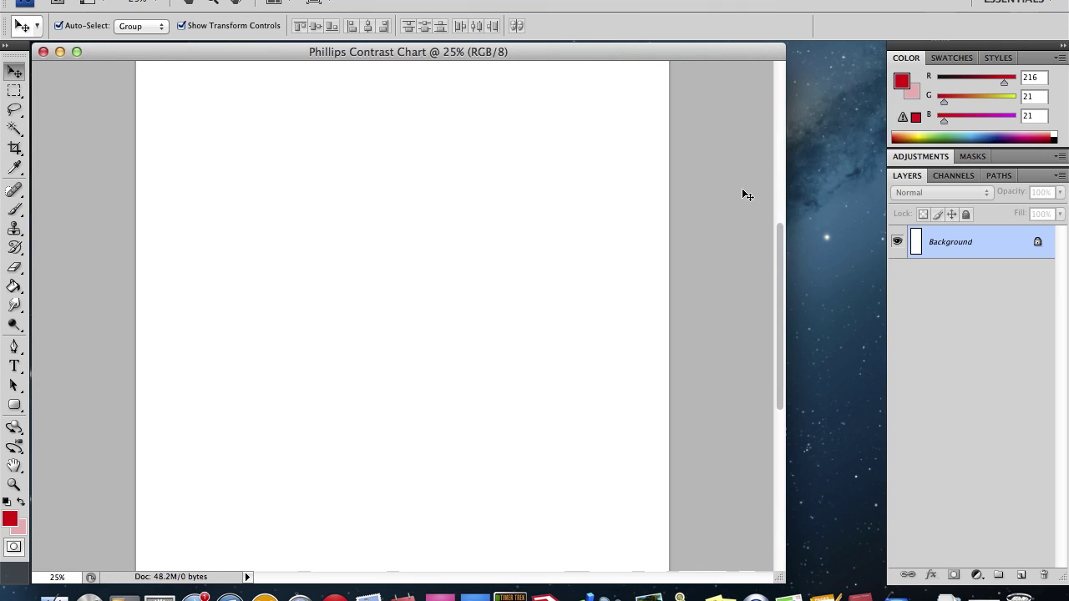
{"action": "left_click_drag", "start_coordinate": [786, 256], "coordinate": [754, 49]}
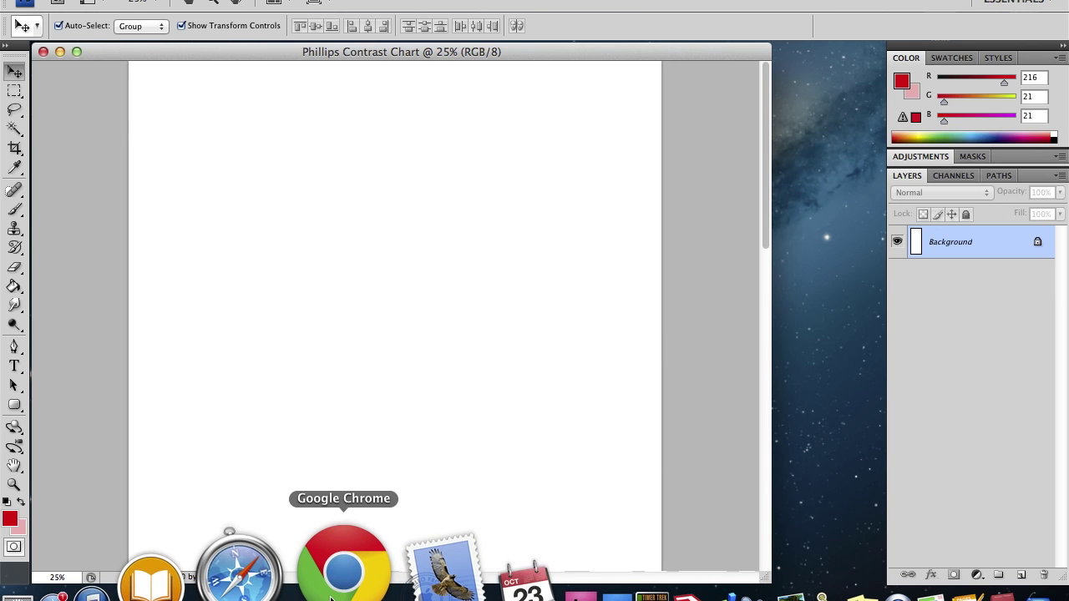
Switch to Google Chrome and open the attached Contrast Chart Sample.jpg from the Contrast Chart Sample assignment details
{"action": "left_click", "coordinate": [342, 571]}
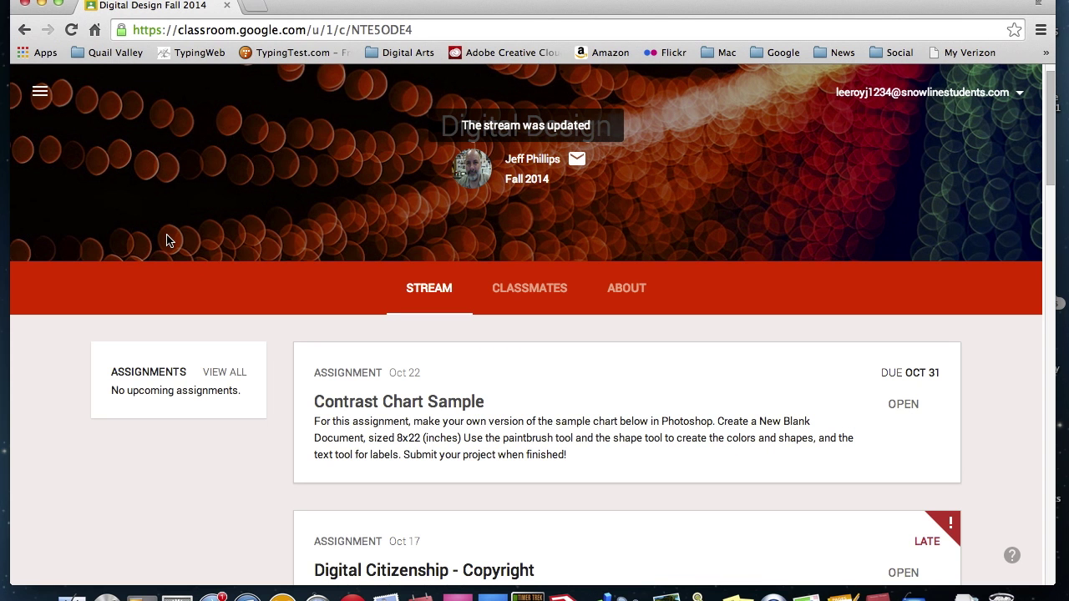
{"action": "left_click", "coordinate": [412, 406]}
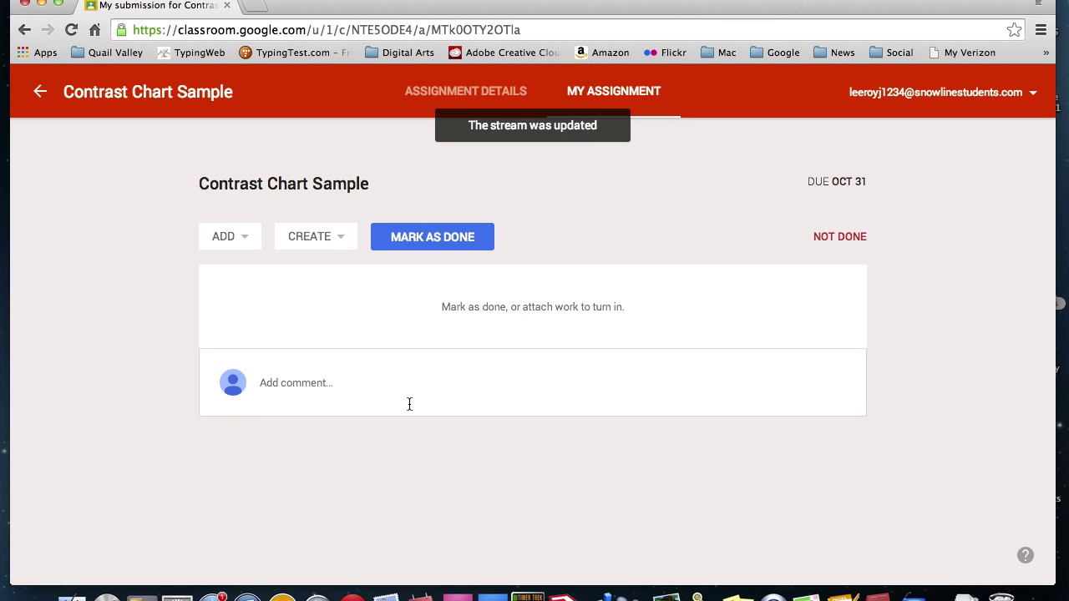
{"action": "left_click", "coordinate": [436, 95]}
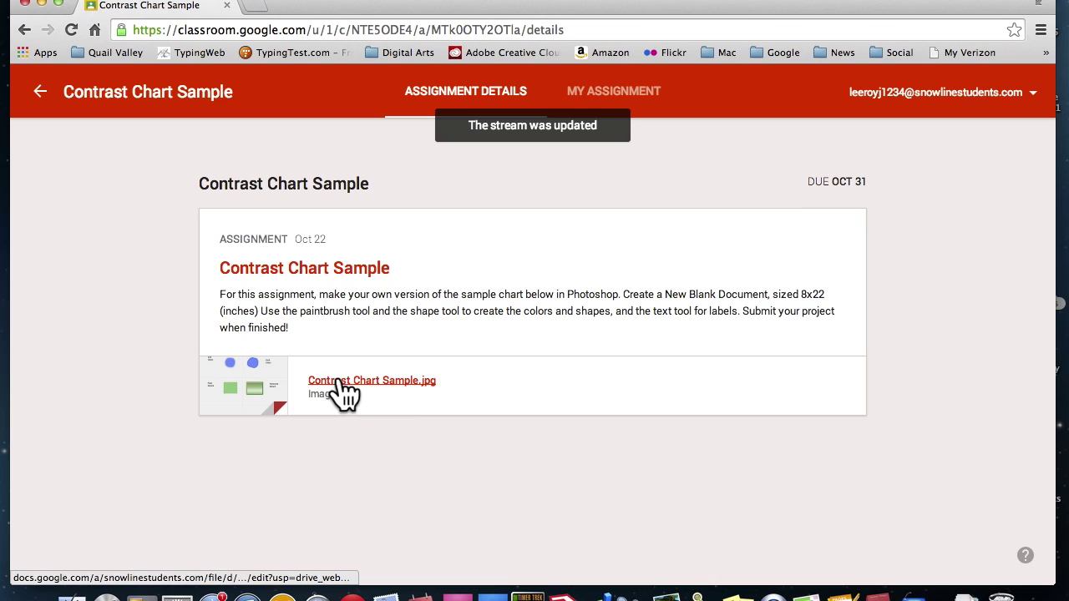
{"action": "left_click", "coordinate": [397, 380]}
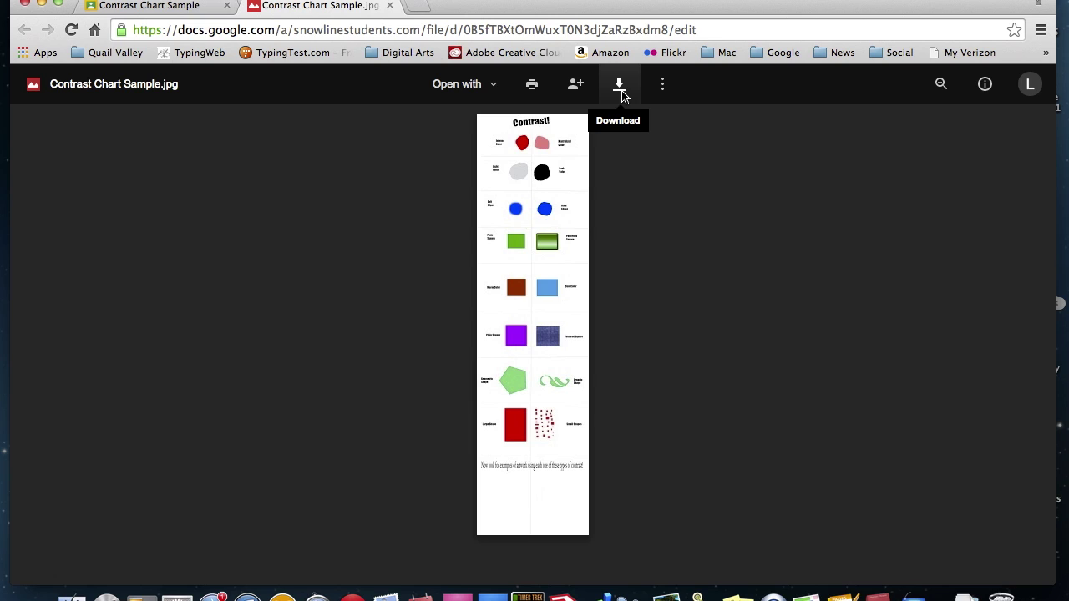
Download Contrast Chart Sample.jpg and open the downloaded copy in a widened window
{"action": "left_click", "coordinate": [620, 87]}
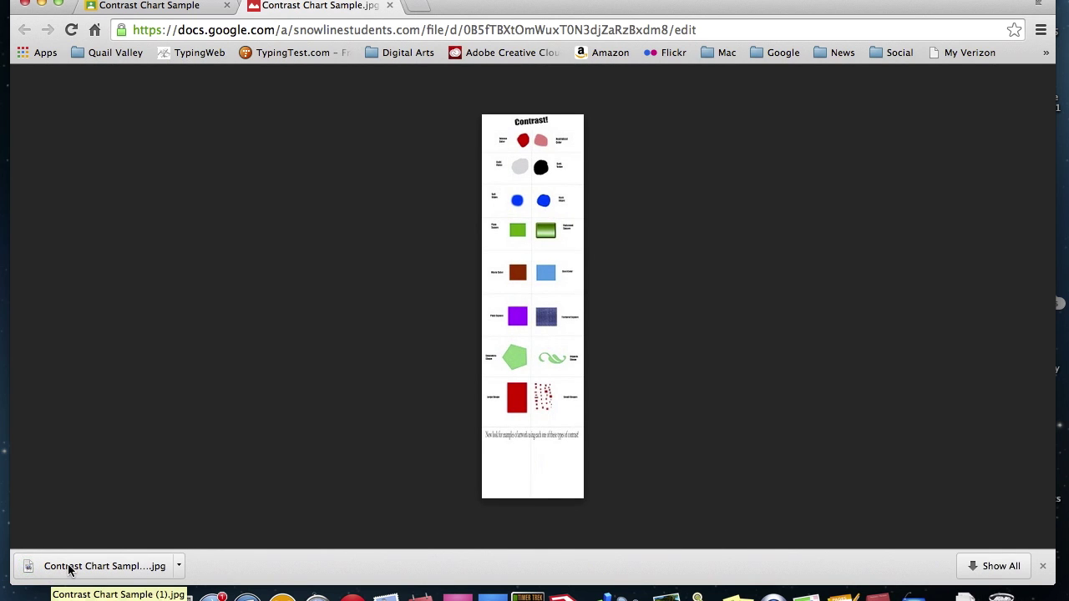
{"action": "left_click", "coordinate": [69, 569]}
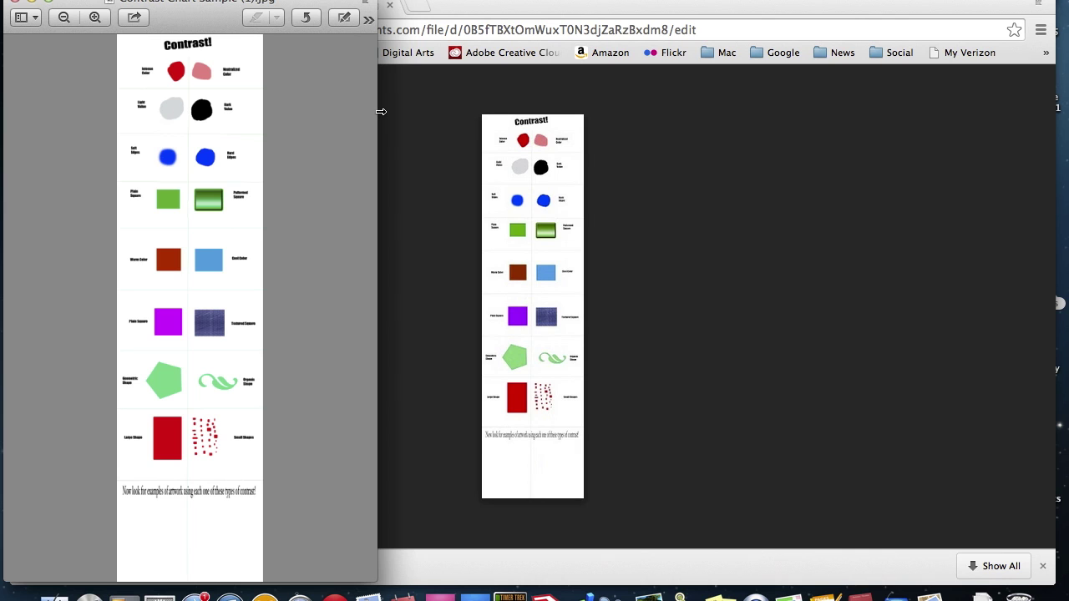
{"action": "left_click_drag", "start_coordinate": [380, 111], "coordinate": [638, 145]}
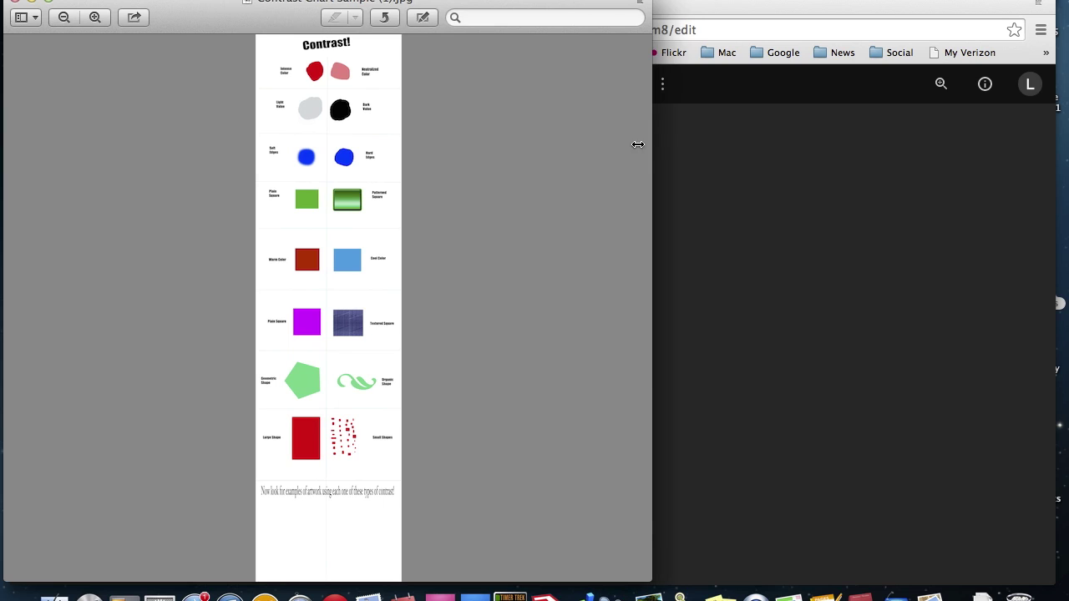
Examine the enlarged sample chart up to its "Contrast!" heading and move its window to the right half of the screen
{"action": "left_click", "coordinate": [95, 17]}
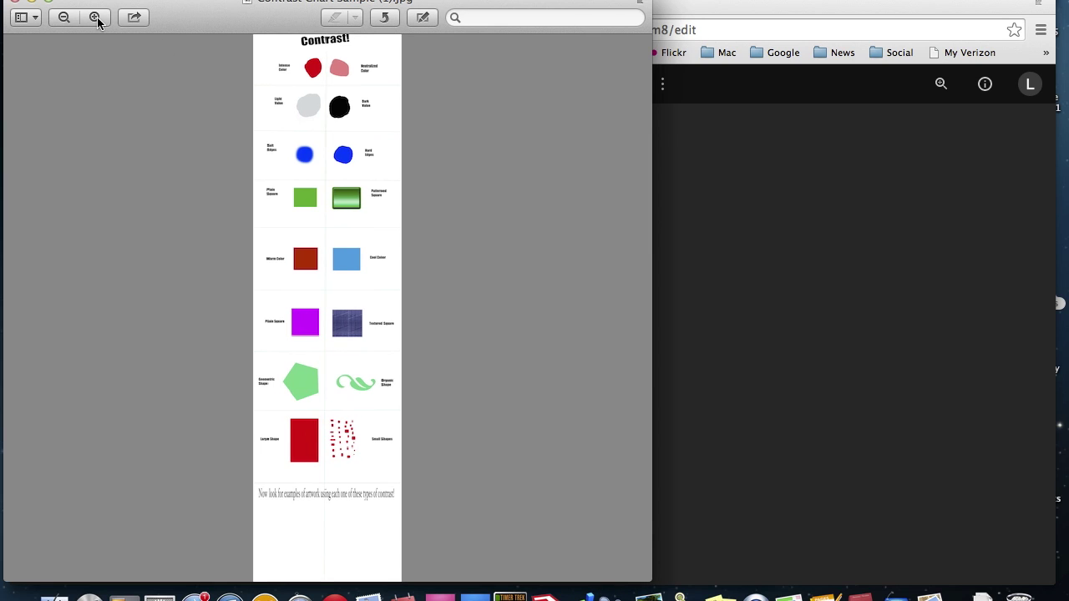
{"action": "left_click", "coordinate": [95, 18]}
{"action": "left_click", "coordinate": [95, 17]}
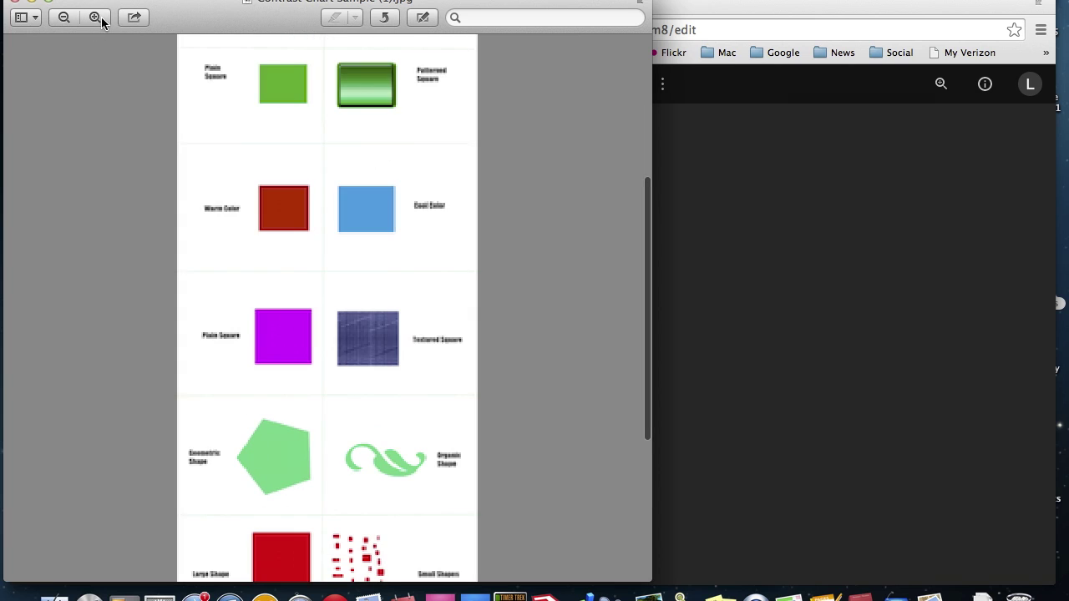
{"action": "left_click", "coordinate": [95, 18]}
{"action": "left_click", "coordinate": [95, 17]}
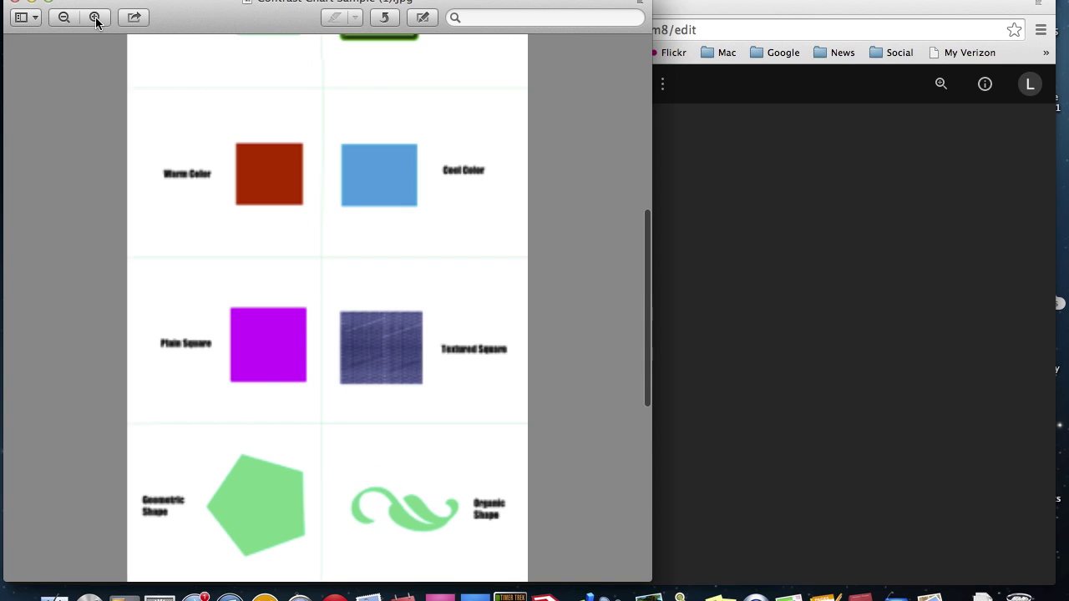
{"action": "left_click", "coordinate": [95, 18]}
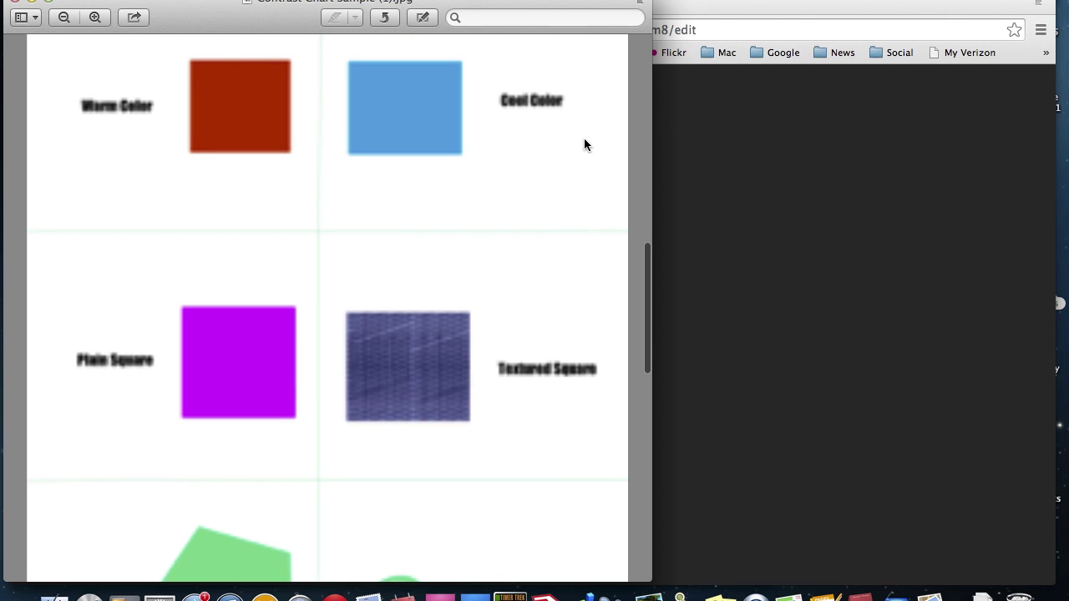
{"action": "scroll", "coordinate": [585, 140], "scroll_direction": "up", "scroll_amount": 5}
{"action": "scroll", "coordinate": [585, 139], "scroll_direction": "up", "scroll_amount": 3}
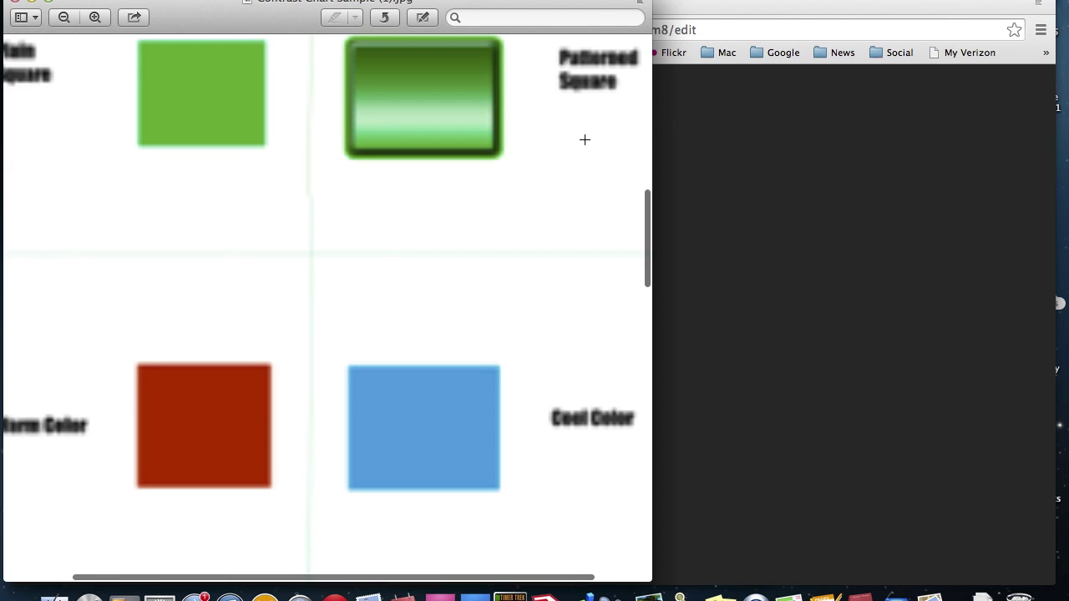
{"action": "scroll", "coordinate": [585, 139], "scroll_direction": "down", "scroll_amount": 5}
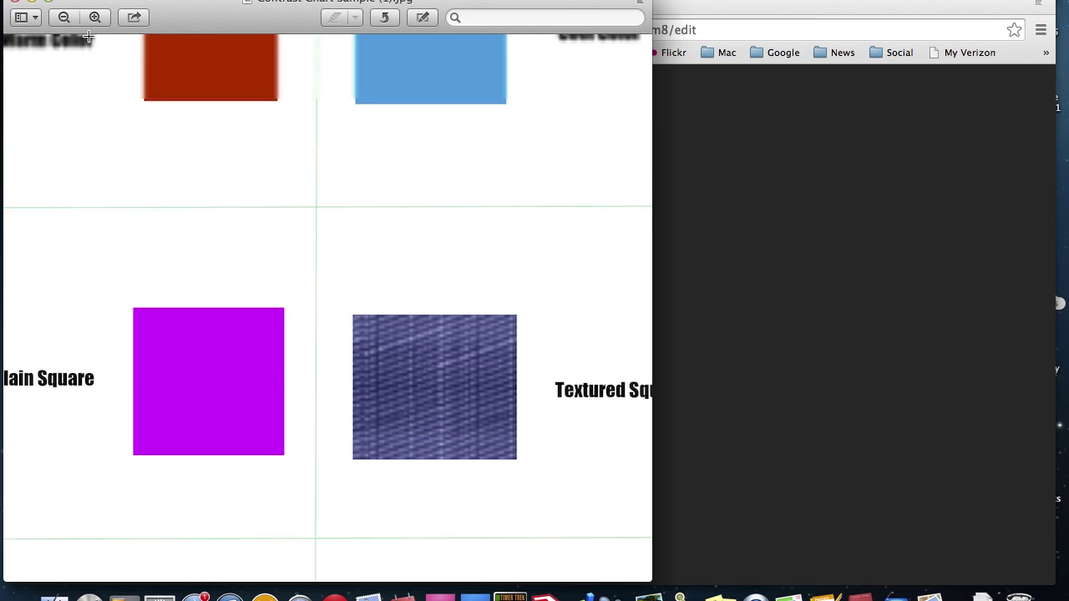
{"action": "left_click", "coordinate": [63, 18]}
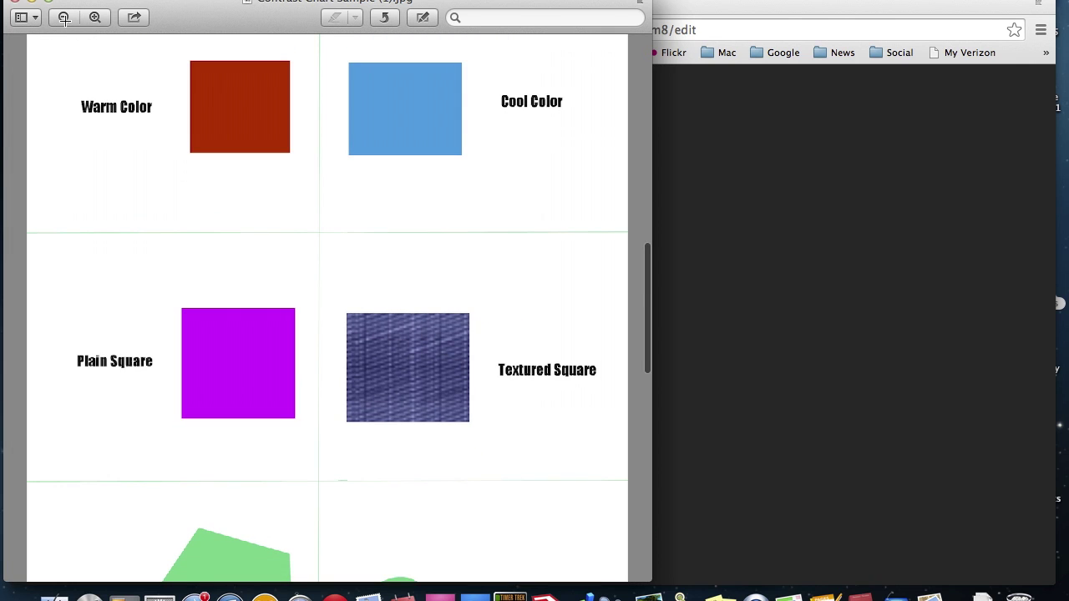
{"action": "scroll", "coordinate": [621, 171], "scroll_direction": "up", "scroll_amount": 4}
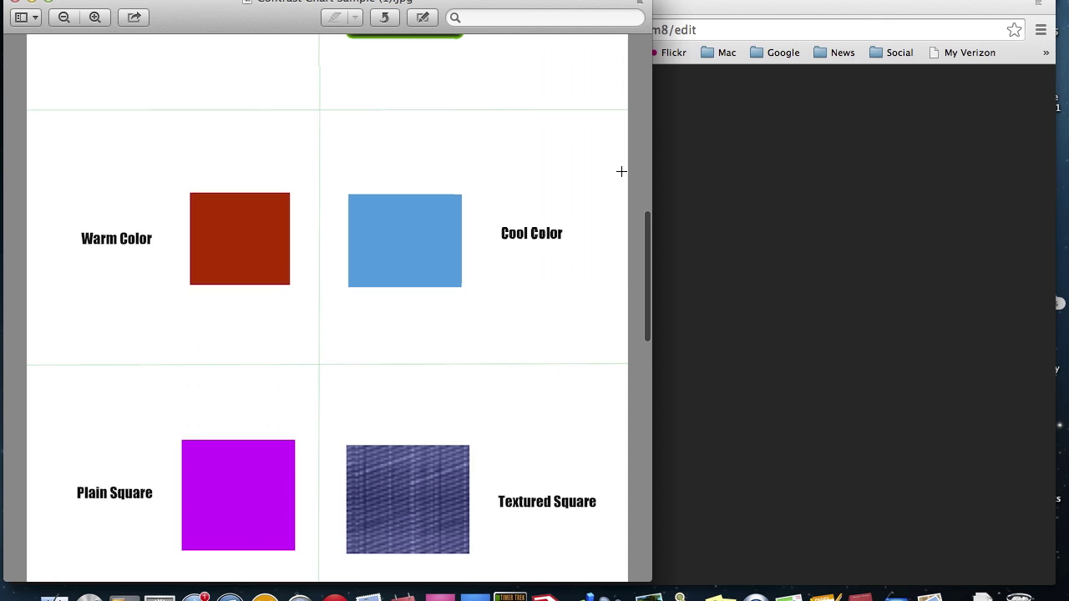
{"action": "scroll", "coordinate": [622, 172], "scroll_direction": "down", "scroll_amount": 3}
{"action": "scroll", "coordinate": [621, 171], "scroll_direction": "up", "scroll_amount": 3}
{"action": "scroll", "coordinate": [622, 172], "scroll_direction": "up", "scroll_amount": 10}
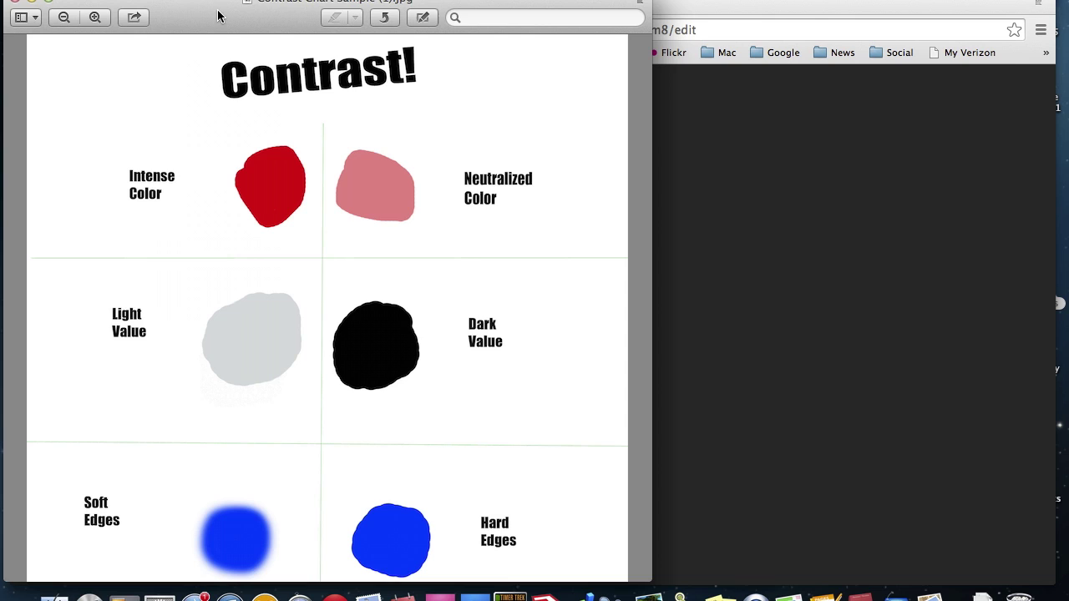
{"action": "left_click_drag", "start_coordinate": [214, 9], "coordinate": [635, 6]}
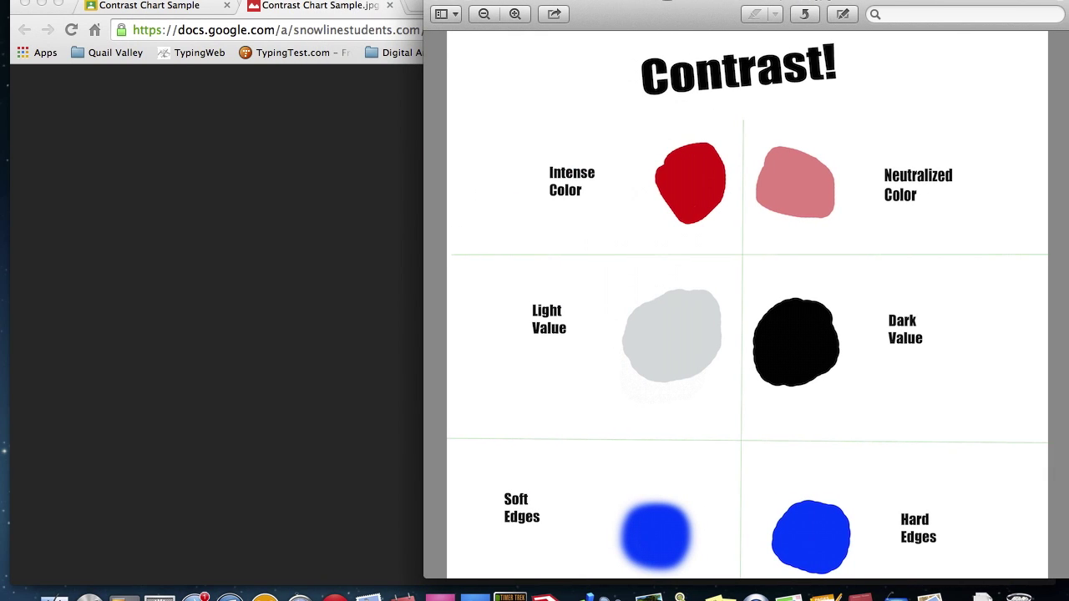
Minimize the Chrome window, return to the Photoshop document, and add the title "Contrast Chart" in 24 pt Helvetica near the canvas top
{"action": "left_click", "coordinate": [42, 5]}
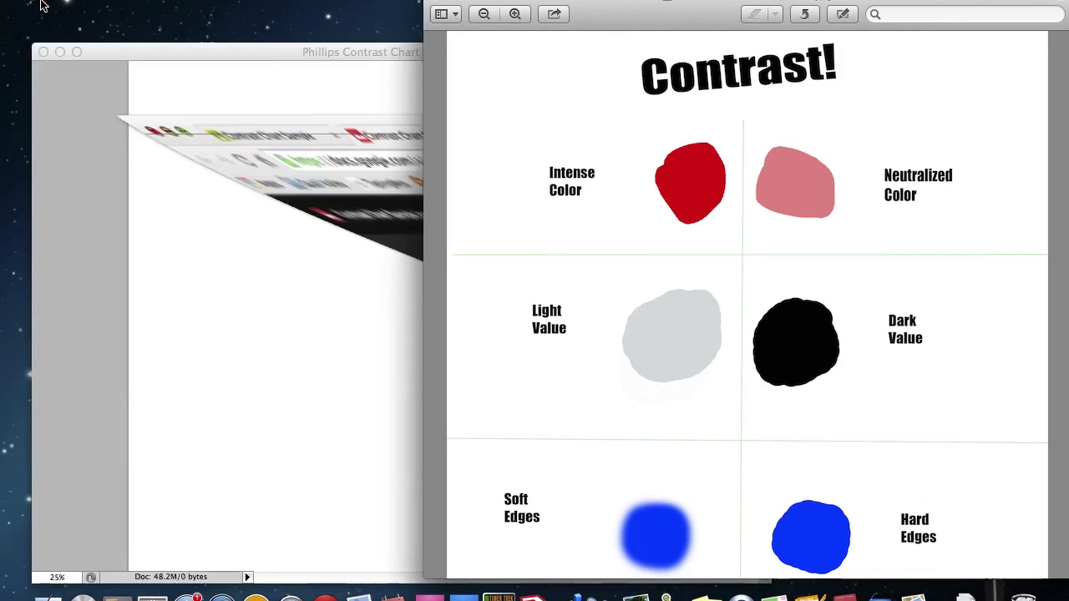
{"action": "left_click", "coordinate": [156, 52]}
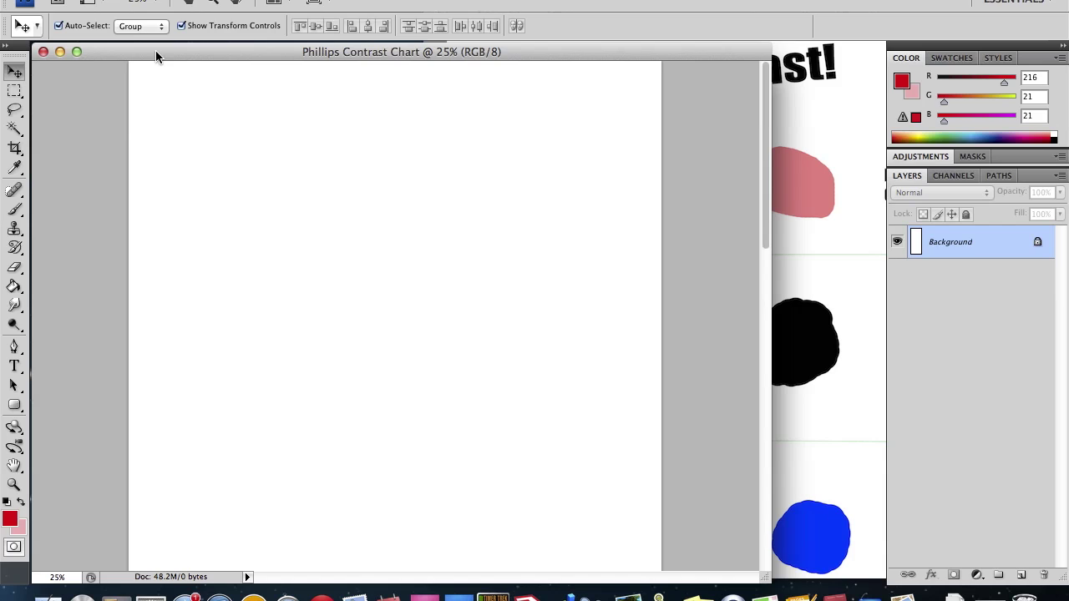
{"action": "left_click", "coordinate": [13, 368]}
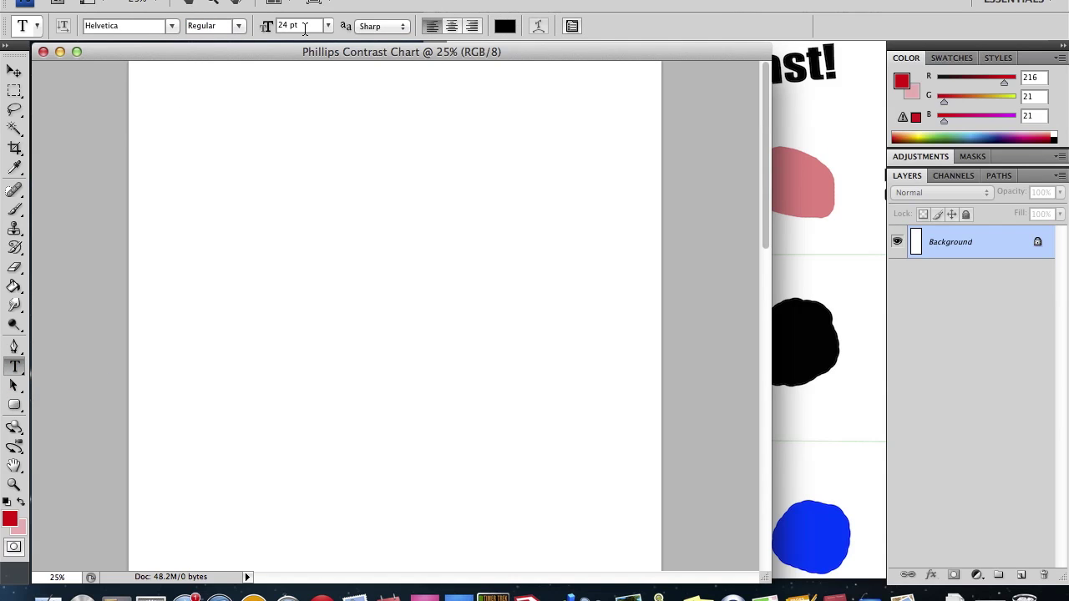
{"action": "left_click", "coordinate": [259, 104]}
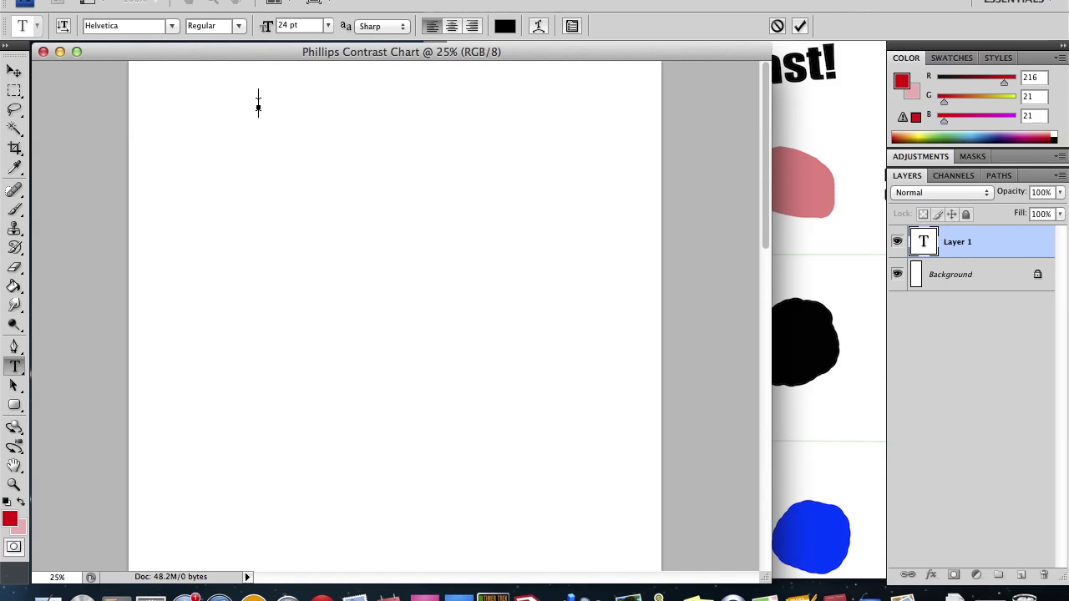
{"action": "type", "text": "Contrast C"}
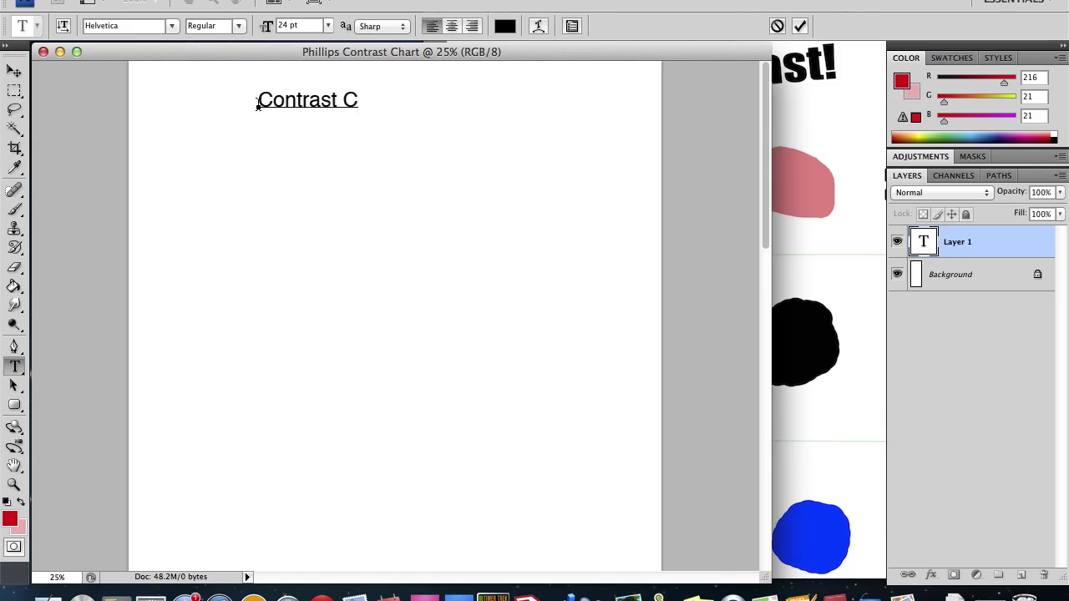
{"action": "type", "text": "hart"}
{"action": "left_click", "coordinate": [20, 73]}
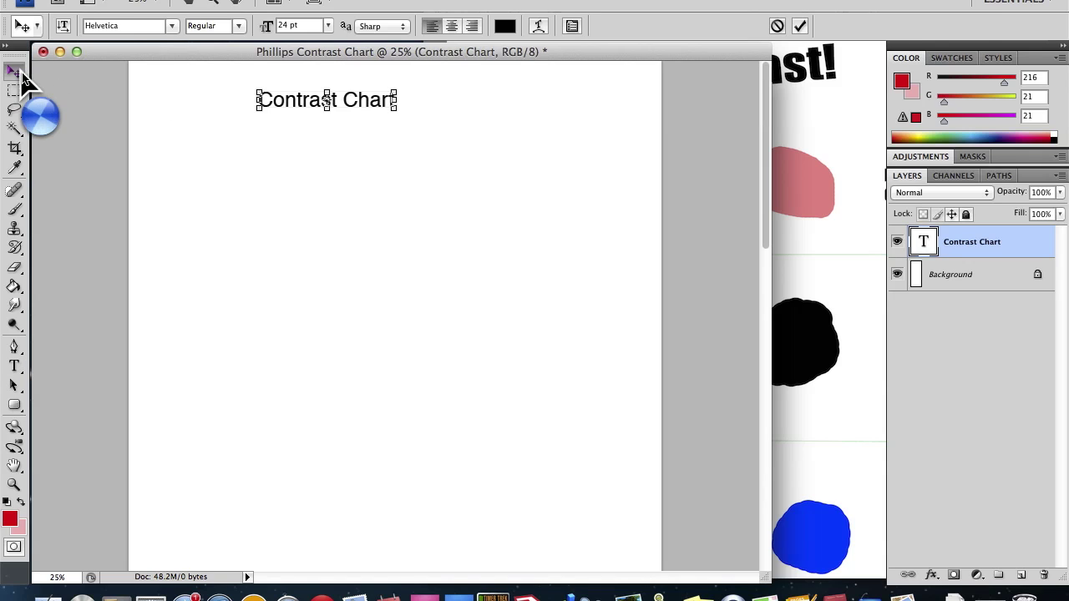
Transform the "Contrast Chart" title to about 220% width and 159% height, rotate it -3 degrees, and apply the transformation
{"action": "left_click", "coordinate": [395, 107]}
{"action": "left_click_drag", "start_coordinate": [394, 108], "coordinate": [560, 127]}
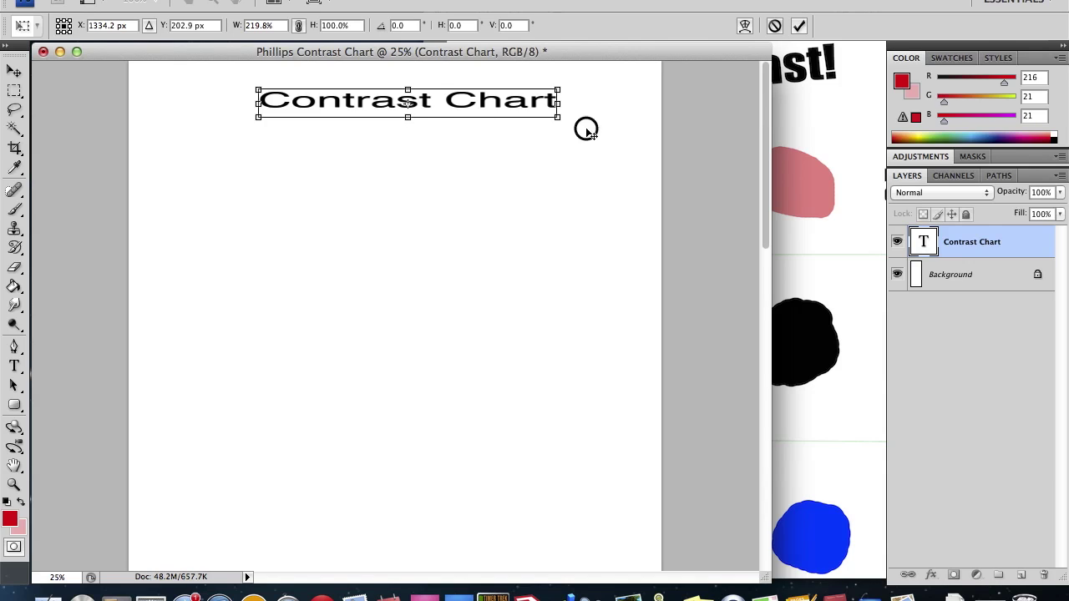
{"action": "left_click_drag", "start_coordinate": [586, 129], "coordinate": [585, 117]}
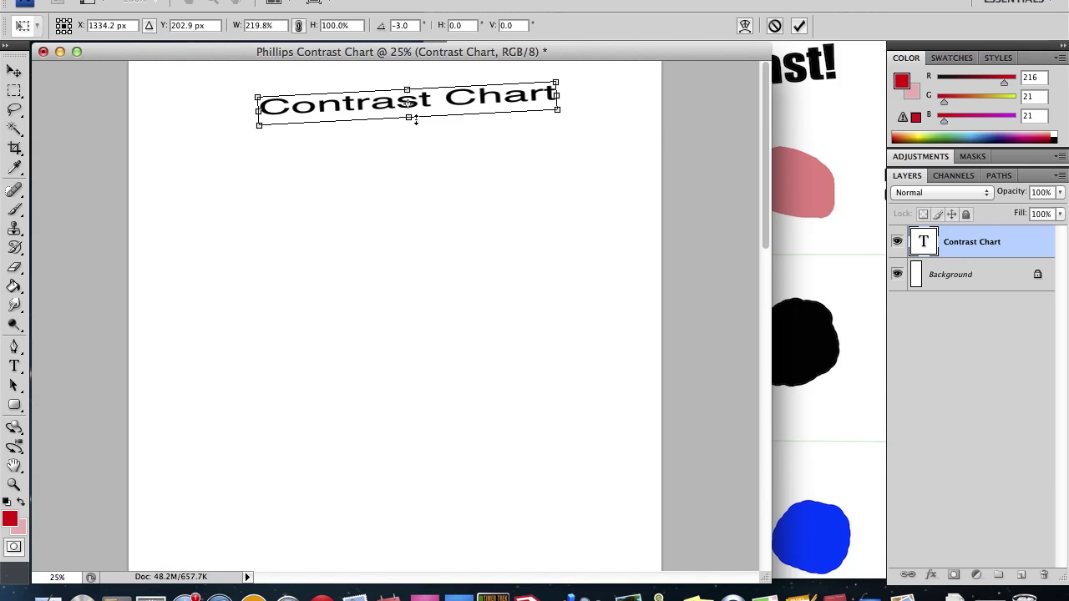
{"action": "left_click_drag", "start_coordinate": [410, 118], "coordinate": [412, 136]}
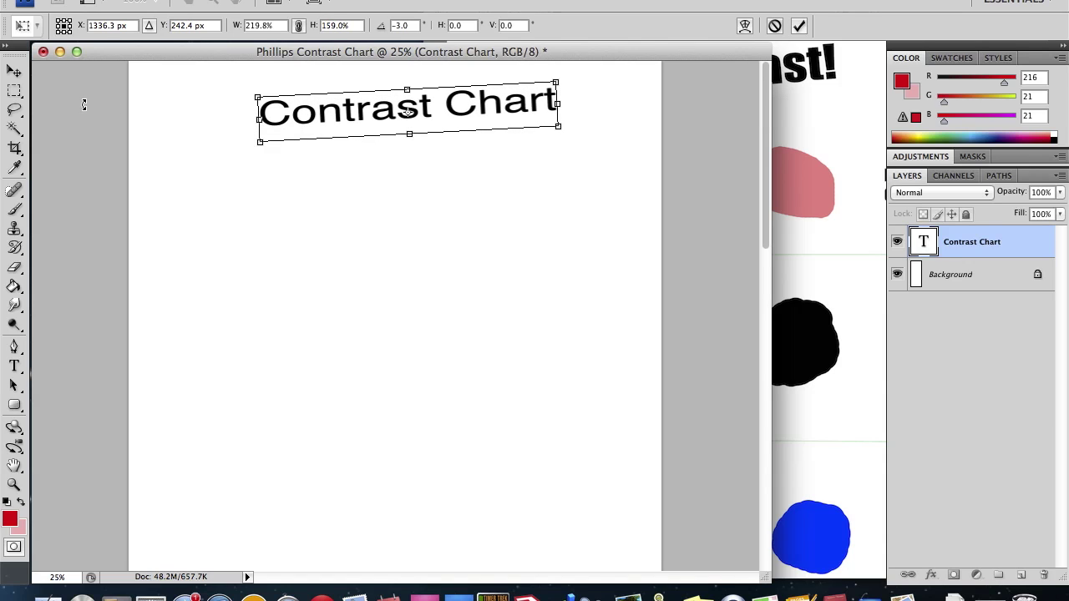
{"action": "left_click", "coordinate": [14, 73]}
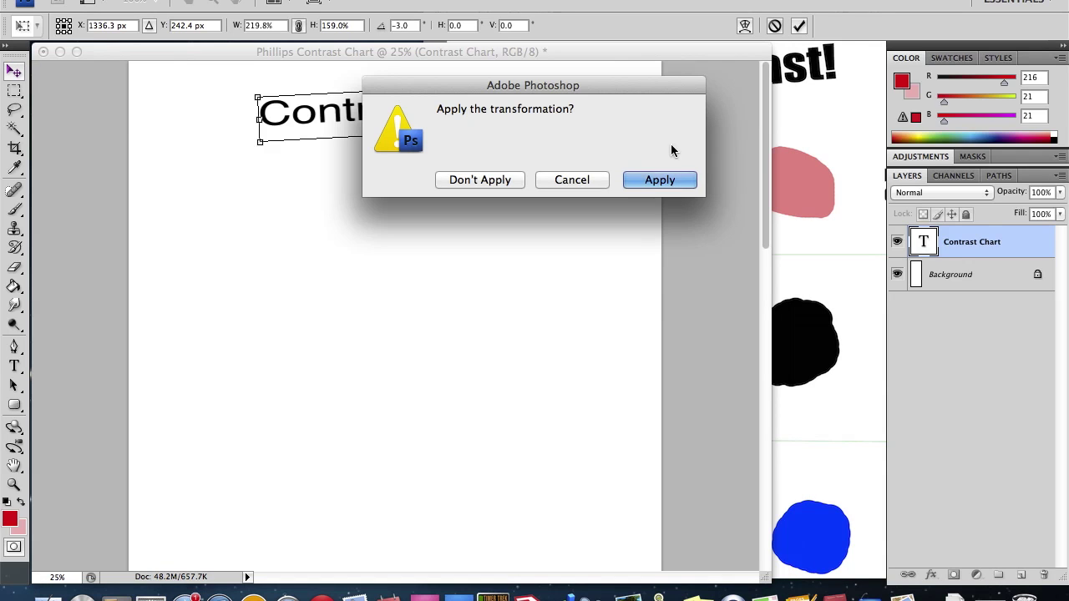
{"action": "left_click", "coordinate": [664, 180]}
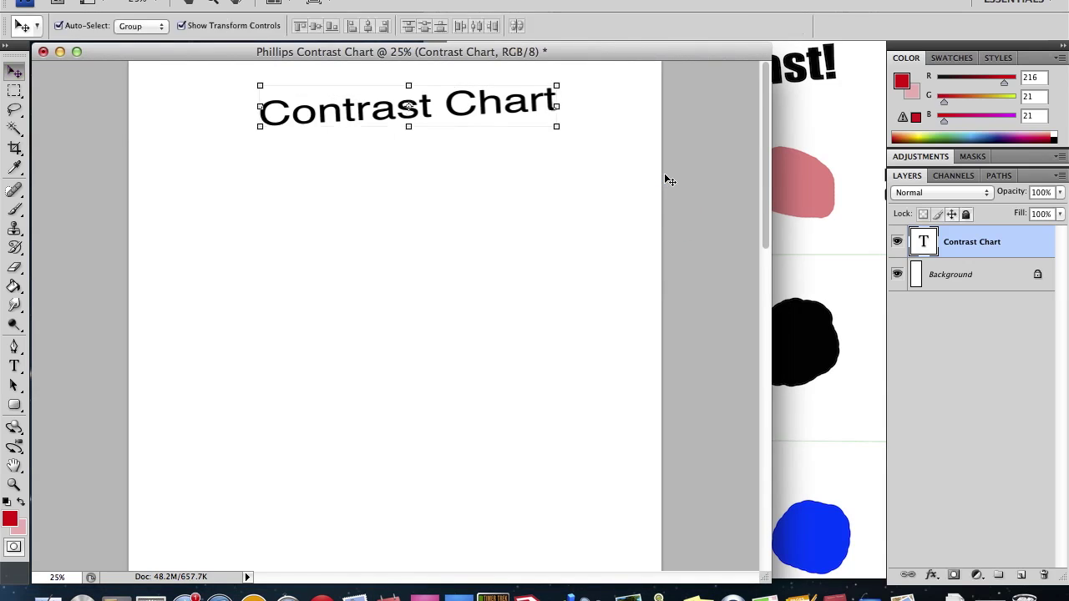
{"action": "left_click", "coordinate": [149, 170]}
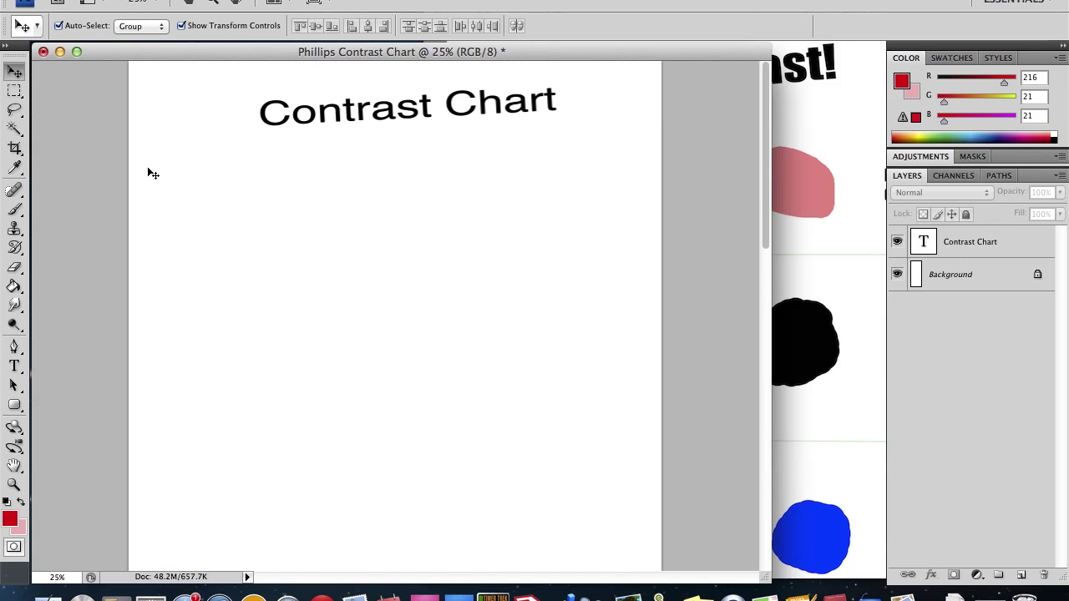
Check the sample chart's first row, then choose the Brush tool with pure red (R 255, G 0, B 0) as foreground color
{"action": "left_click", "coordinate": [837, 125]}
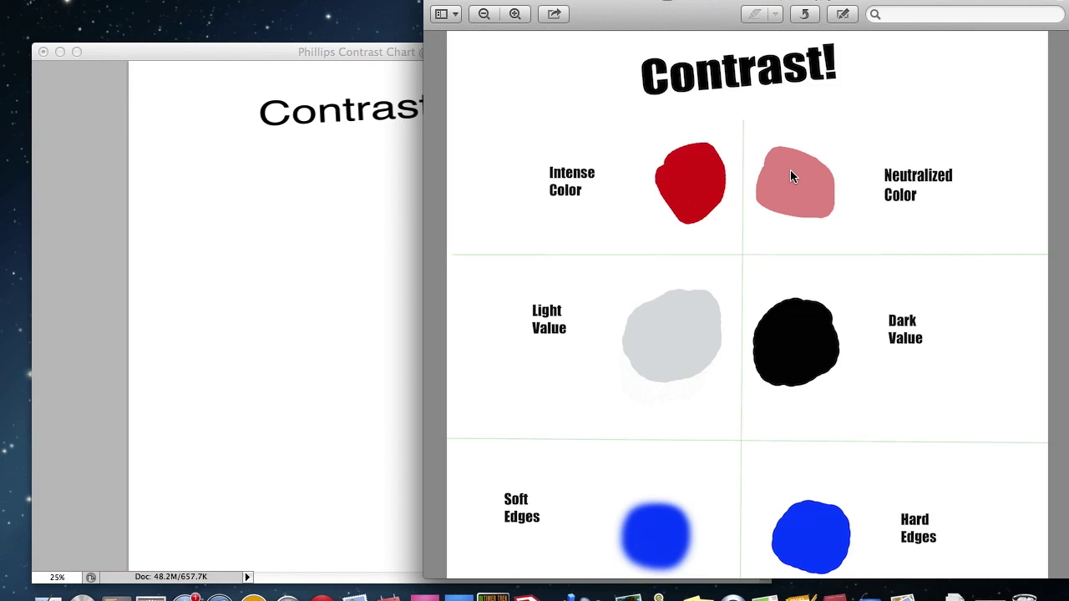
{"action": "left_click", "coordinate": [276, 201]}
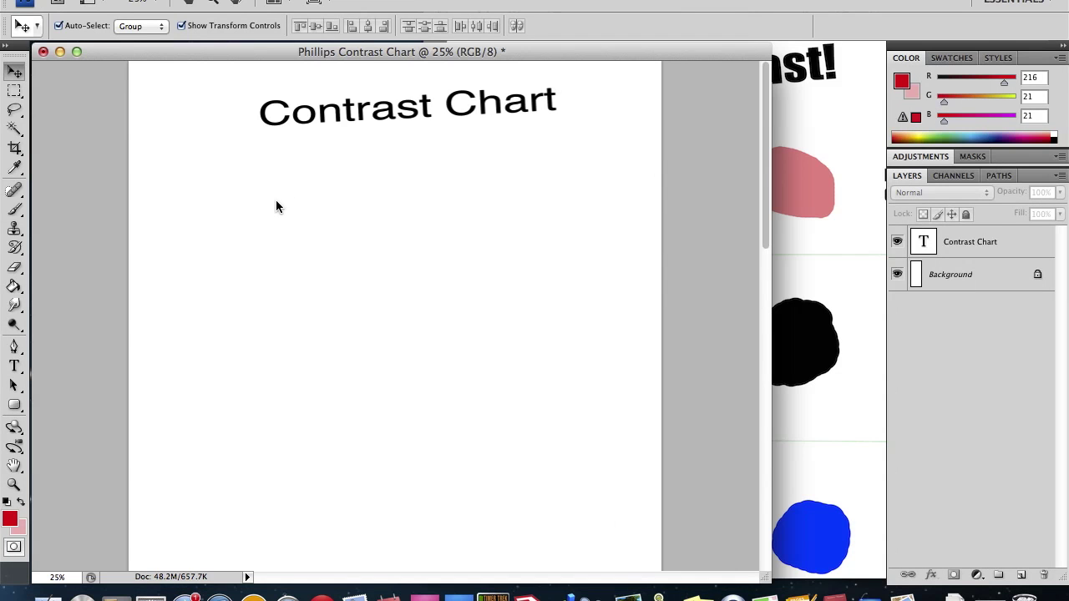
{"action": "left_click", "coordinate": [16, 211]}
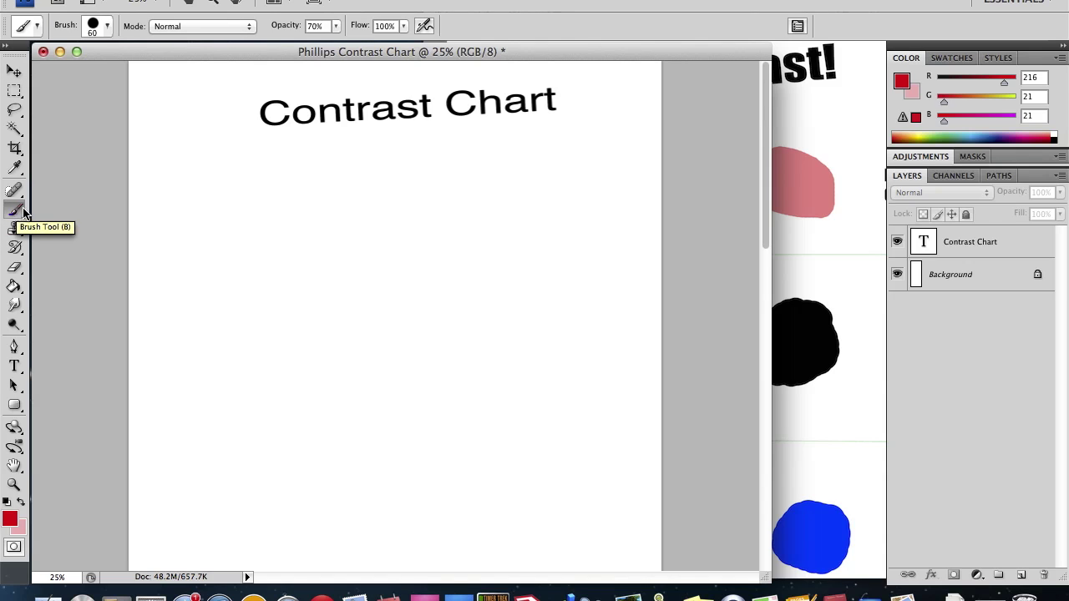
{"action": "left_click", "coordinate": [902, 81]}
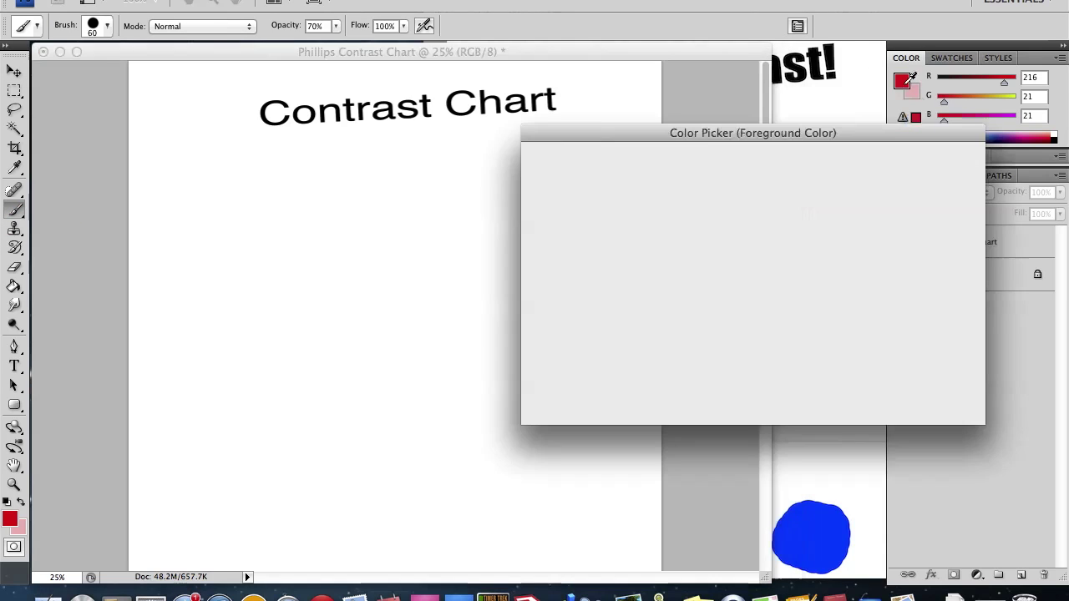
{"action": "left_click_drag", "start_coordinate": [723, 199], "coordinate": [756, 164]}
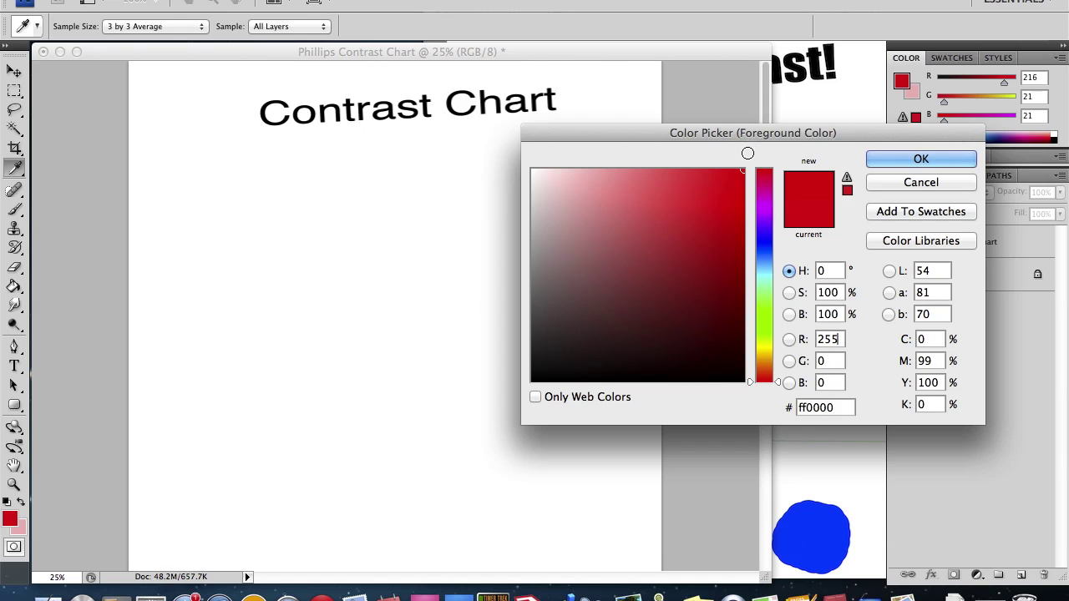
{"action": "left_click", "coordinate": [921, 159]}
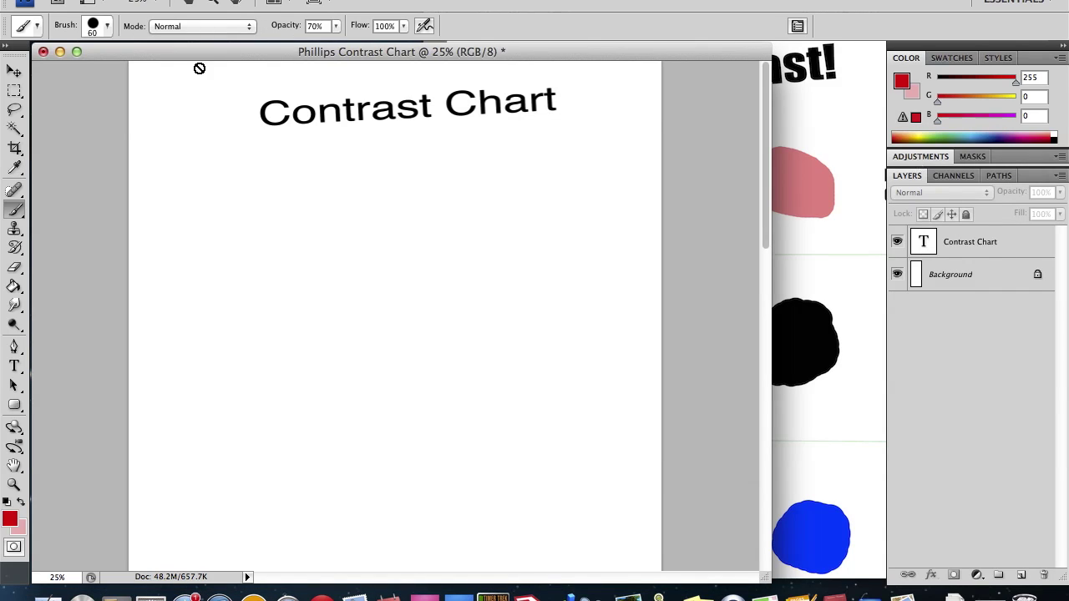
Replace the current brushes with the Basic Brushes set and choose the Hard Mechanical 60 pixels brush
{"action": "left_click", "coordinate": [107, 26]}
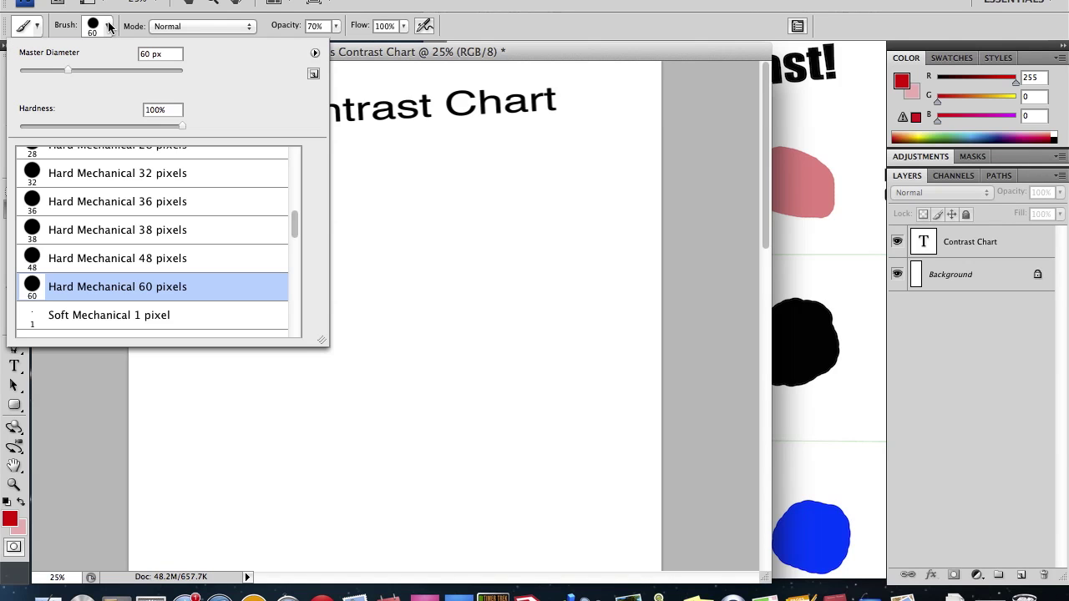
{"action": "left_click", "coordinate": [315, 54]}
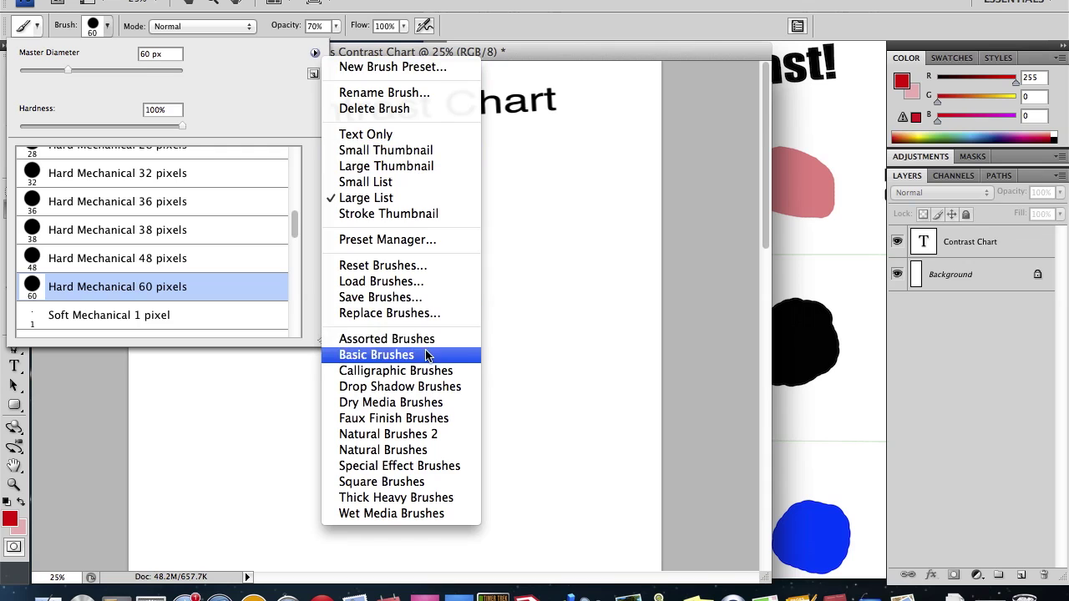
{"action": "left_click", "coordinate": [427, 355]}
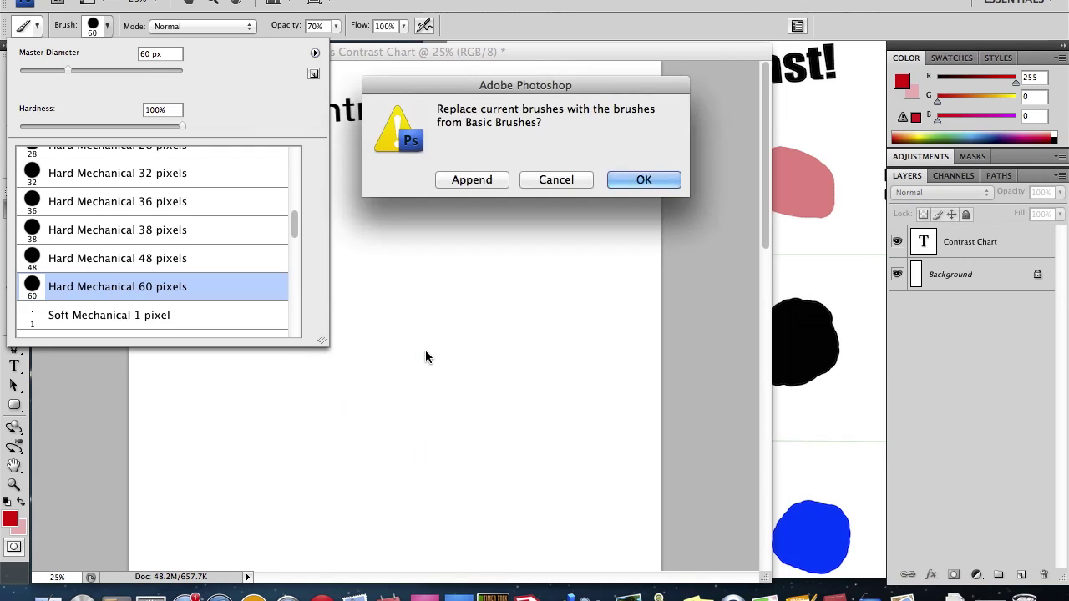
{"action": "left_click", "coordinate": [667, 180]}
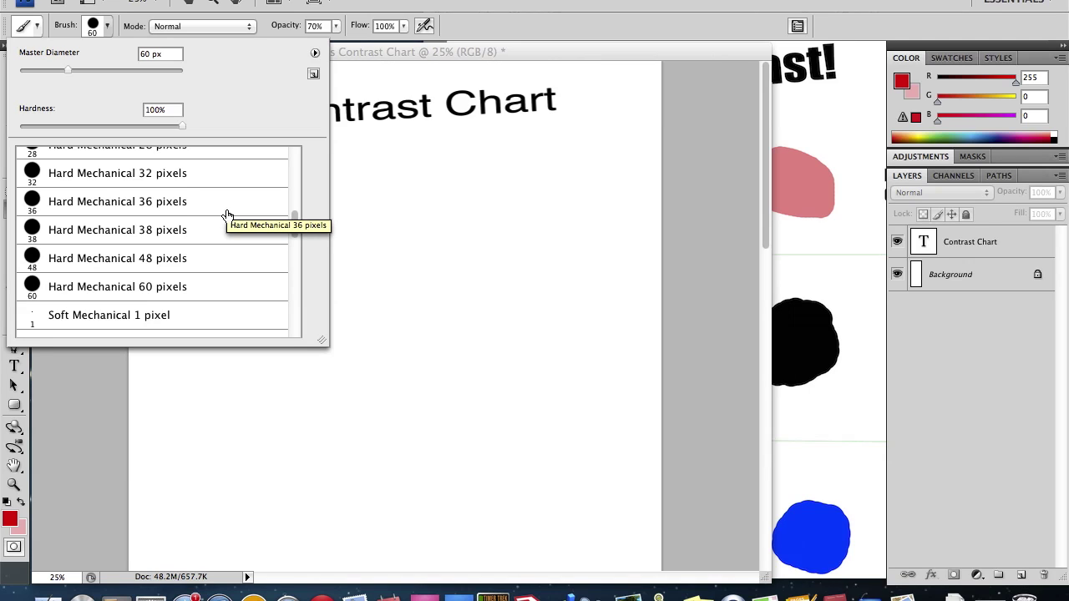
{"action": "scroll", "coordinate": [227, 215], "scroll_direction": "up", "scroll_amount": 1}
{"action": "scroll", "coordinate": [227, 216], "scroll_direction": "down", "scroll_amount": 3}
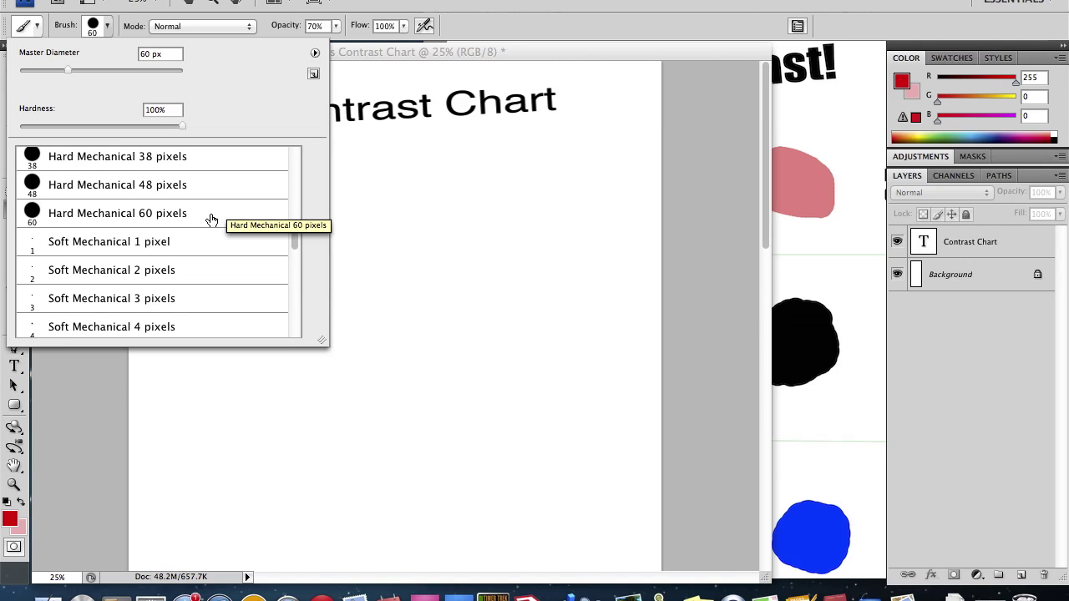
{"action": "left_click", "coordinate": [159, 219]}
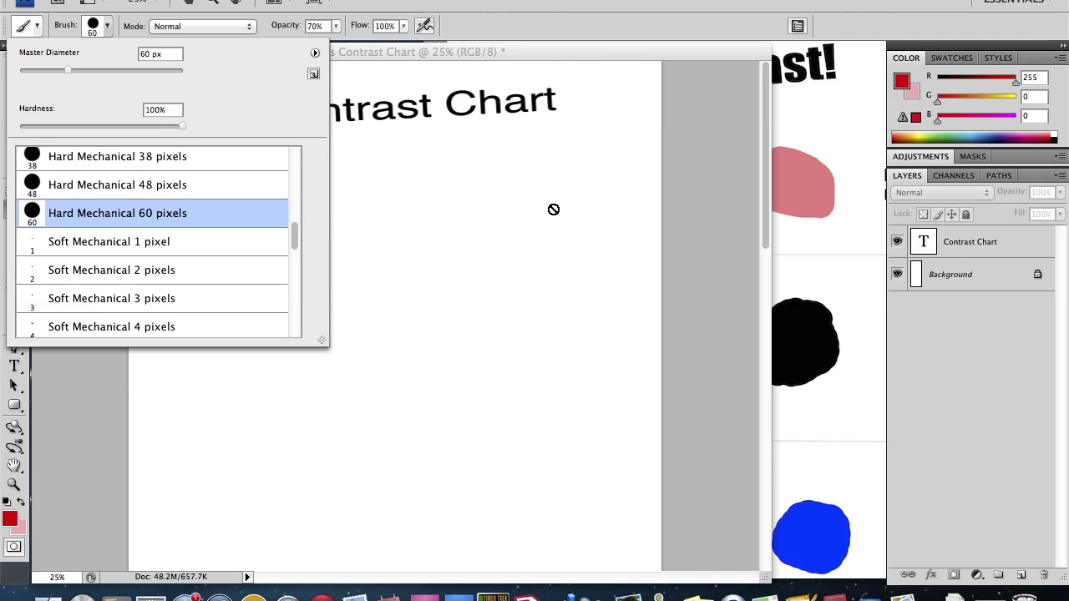
{"action": "left_click", "coordinate": [734, 229]}
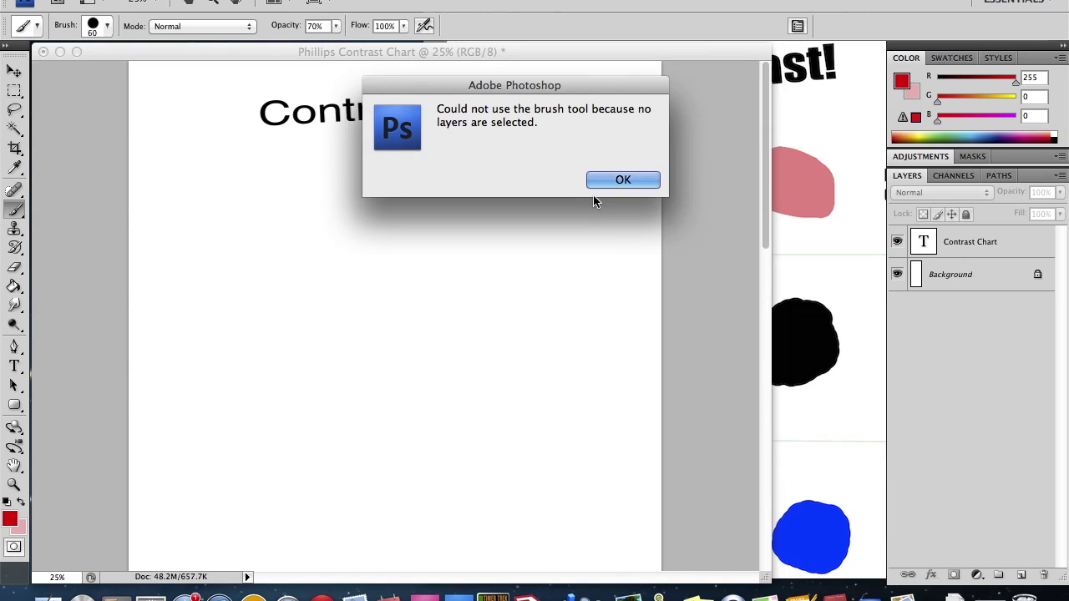
{"action": "left_click", "coordinate": [616, 179]}
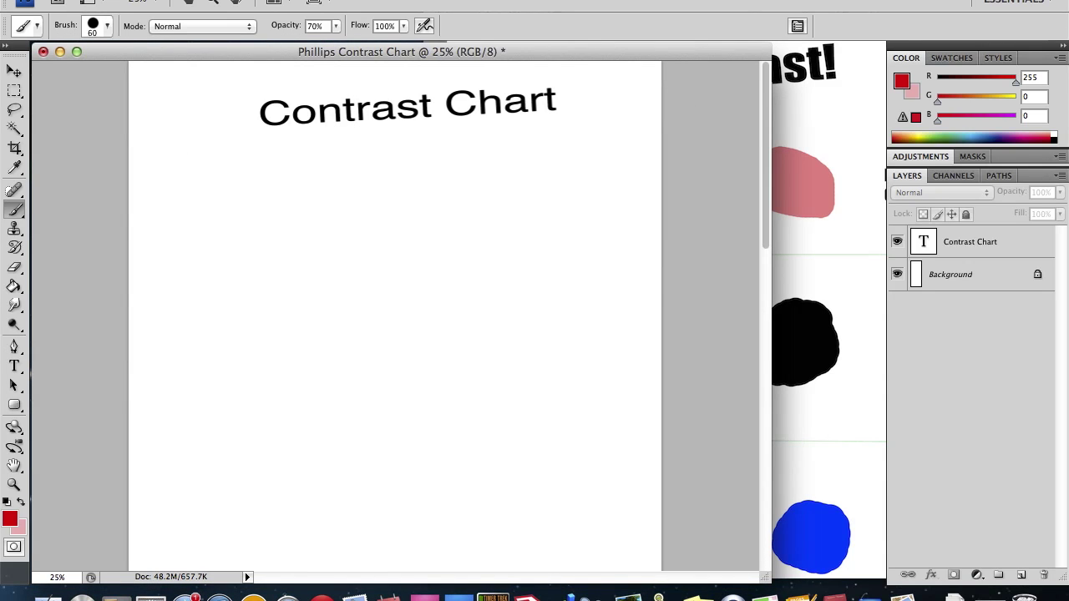
Create a new layer with the default name, Normal mode and 100% opacity
{"action": "left_click", "coordinate": [257, 0]}
{"action": "mouse_move", "coordinate": [293, 1]}
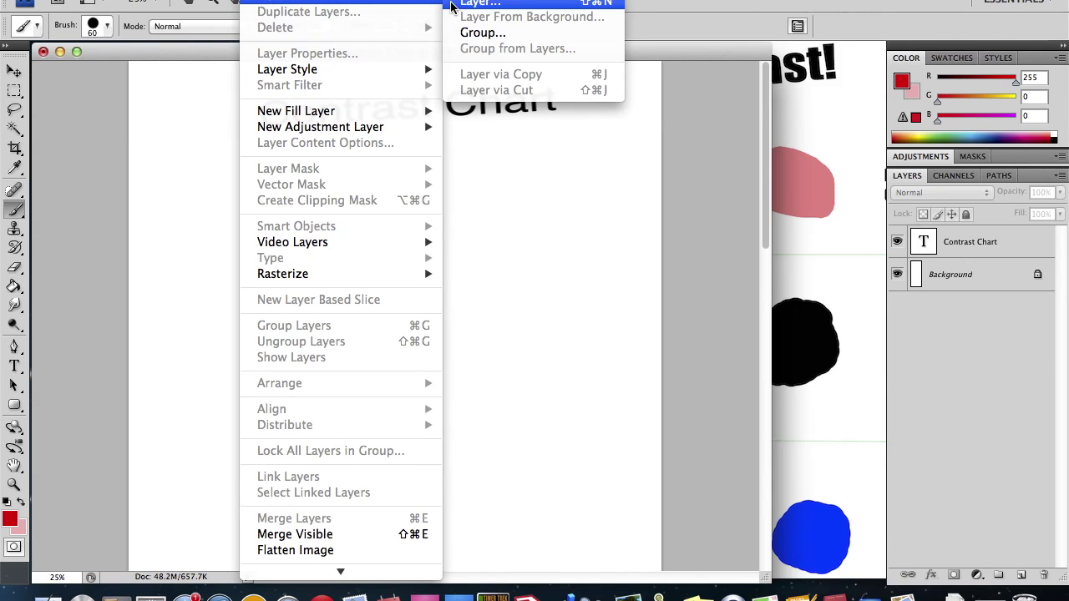
{"action": "left_click", "coordinate": [480, 4]}
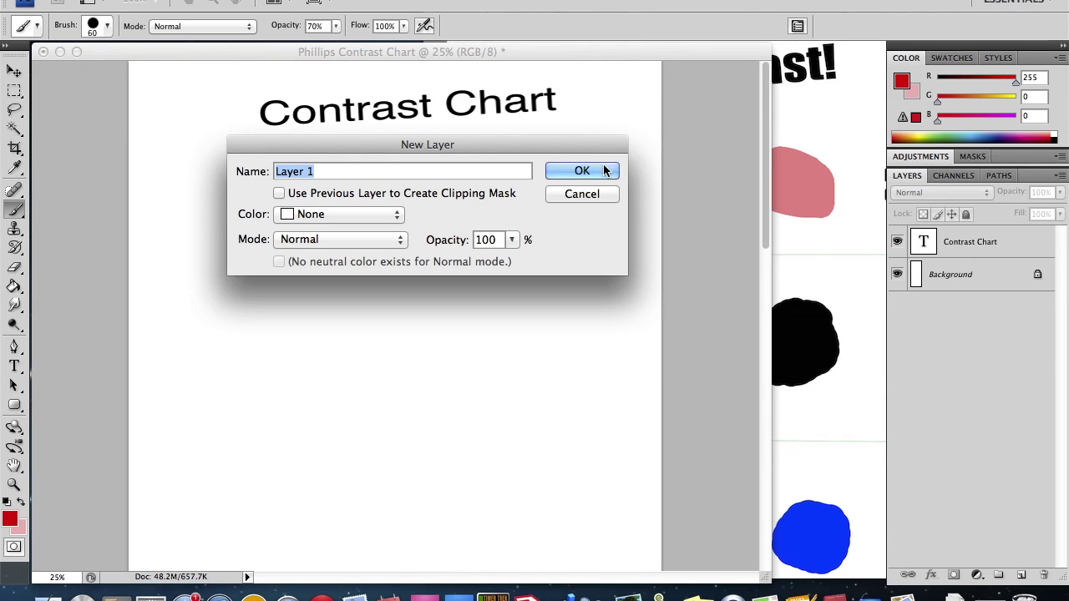
{"action": "left_click", "coordinate": [603, 171]}
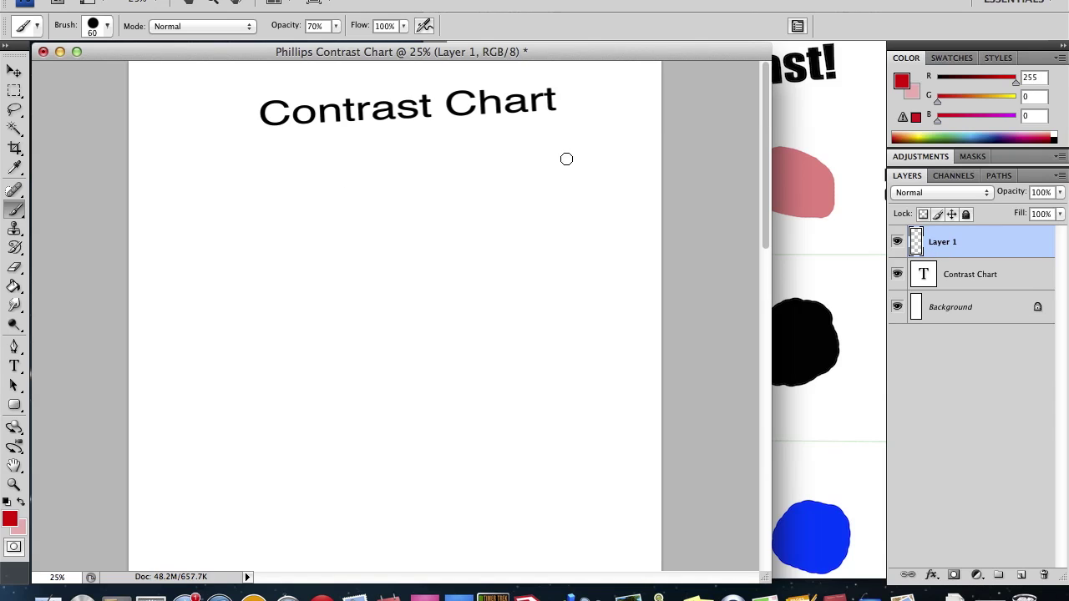
Check the sample's Intense Color swatch and paint a rounded red blob at 70% brush opacity below the title's left half
{"action": "left_click", "coordinate": [814, 154]}
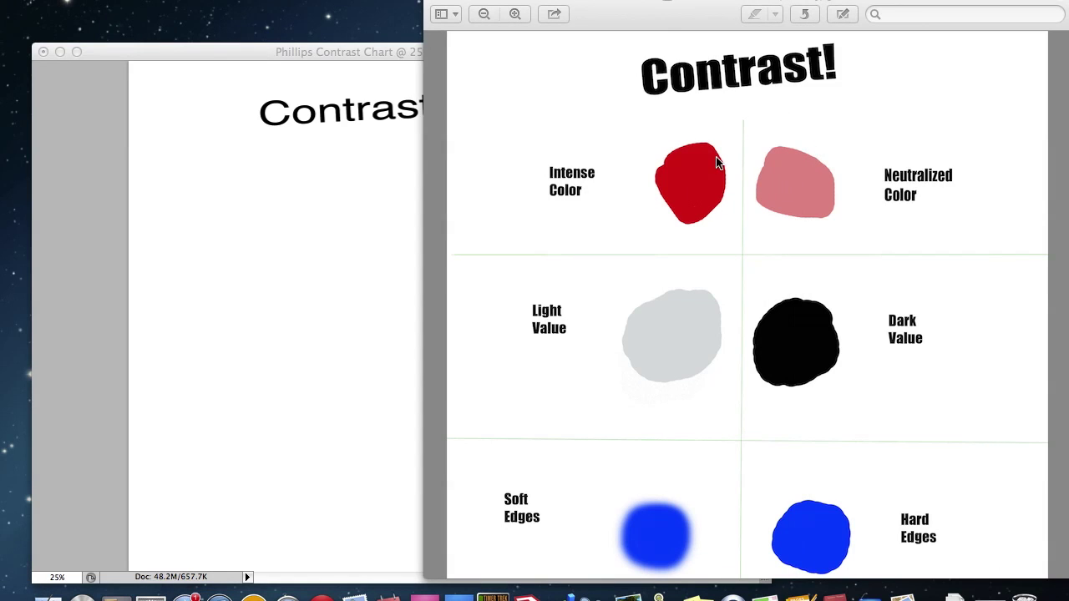
{"action": "left_click", "coordinate": [321, 198]}
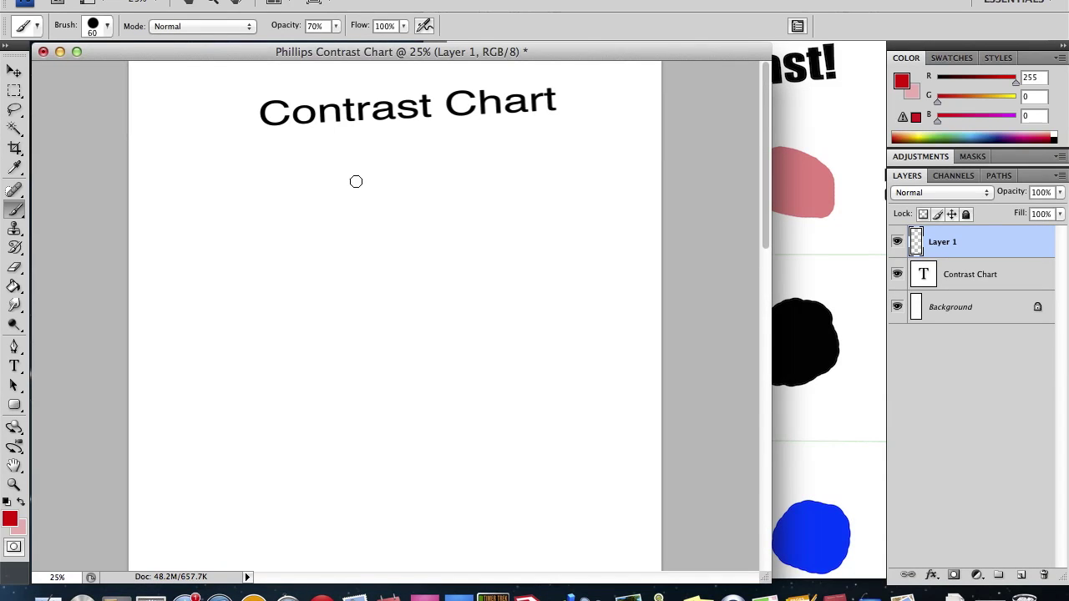
{"action": "mouse_move", "coordinate": [353, 170]}
{"action": "left_mouse_down"}
{"action": "mouse_move", "coordinate": [312, 174]}
{"action": "mouse_move", "coordinate": [310, 217]}
{"action": "mouse_move", "coordinate": [358, 217]}
{"action": "mouse_move", "coordinate": [368, 193]}
{"action": "mouse_move", "coordinate": [356, 174]}
{"action": "mouse_move", "coordinate": [325, 176]}
{"action": "mouse_move", "coordinate": [310, 206]}
{"action": "mouse_move", "coordinate": [340, 215]}
{"action": "mouse_move", "coordinate": [358, 190]}
{"action": "mouse_move", "coordinate": [340, 183]}
{"action": "mouse_move", "coordinate": [320, 191]}
{"action": "mouse_move", "coordinate": [326, 205]}
{"action": "mouse_move", "coordinate": [342, 210]}
{"action": "mouse_move", "coordinate": [342, 186]}
{"action": "mouse_move", "coordinate": [329, 192]}
{"action": "mouse_move", "coordinate": [356, 209]}
{"action": "left_mouse_up"}
{"action": "left_click", "coordinate": [360, 206]}
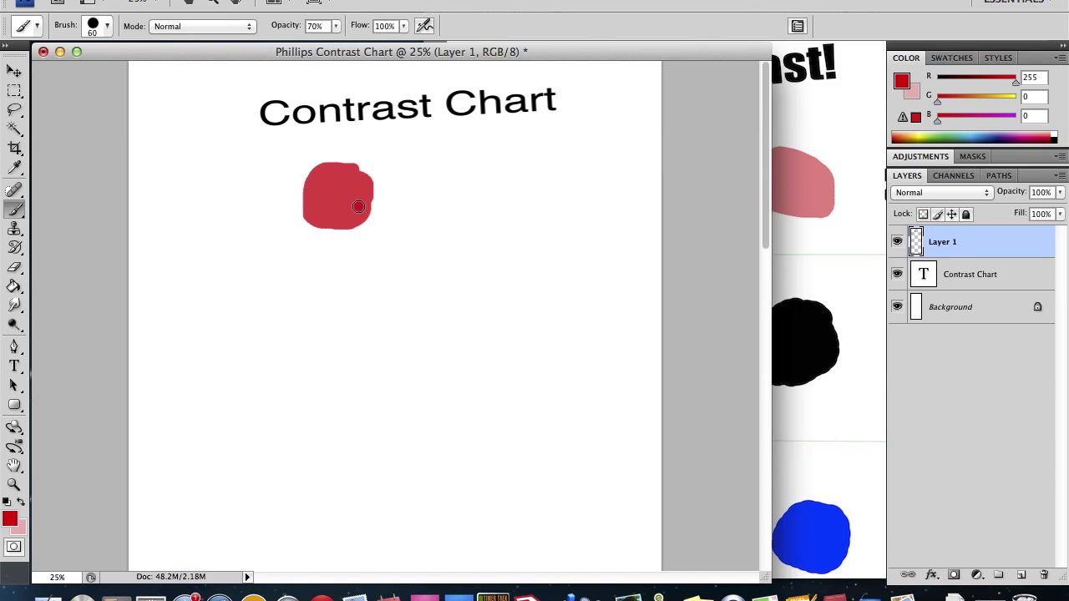
{"action": "left_click", "coordinate": [352, 207]}
Raise the brush opacity to 100% and paint over the entire red blob to make it solid
{"action": "left_click", "coordinate": [337, 27]}
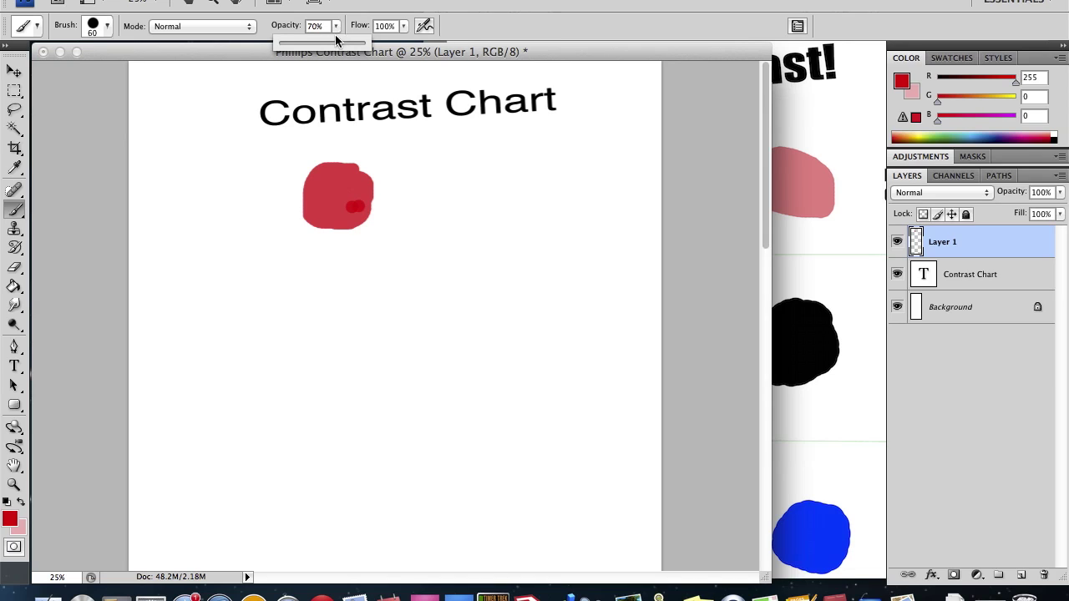
{"action": "left_click_drag", "start_coordinate": [341, 47], "coordinate": [370, 53]}
{"action": "left_click", "coordinate": [355, 204]}
{"action": "mouse_move", "coordinate": [359, 205]}
{"action": "left_mouse_down"}
{"action": "mouse_move", "coordinate": [349, 173]}
{"action": "mouse_move", "coordinate": [317, 170]}
{"action": "mouse_move", "coordinate": [300, 192]}
{"action": "mouse_move", "coordinate": [304, 217]}
{"action": "mouse_move", "coordinate": [348, 227]}
{"action": "mouse_move", "coordinate": [370, 210]}
{"action": "mouse_move", "coordinate": [358, 170]}
{"action": "mouse_move", "coordinate": [315, 179]}
{"action": "mouse_move", "coordinate": [313, 200]}
{"action": "mouse_move", "coordinate": [318, 217]}
{"action": "mouse_move", "coordinate": [355, 217]}
{"action": "mouse_move", "coordinate": [366, 192]}
{"action": "mouse_move", "coordinate": [323, 172]}
{"action": "mouse_move", "coordinate": [315, 208]}
{"action": "mouse_move", "coordinate": [361, 205]}
{"action": "mouse_move", "coordinate": [337, 184]}
{"action": "mouse_move", "coordinate": [329, 206]}
{"action": "mouse_move", "coordinate": [344, 207]}
{"action": "mouse_move", "coordinate": [327, 195]}
{"action": "left_mouse_up"}
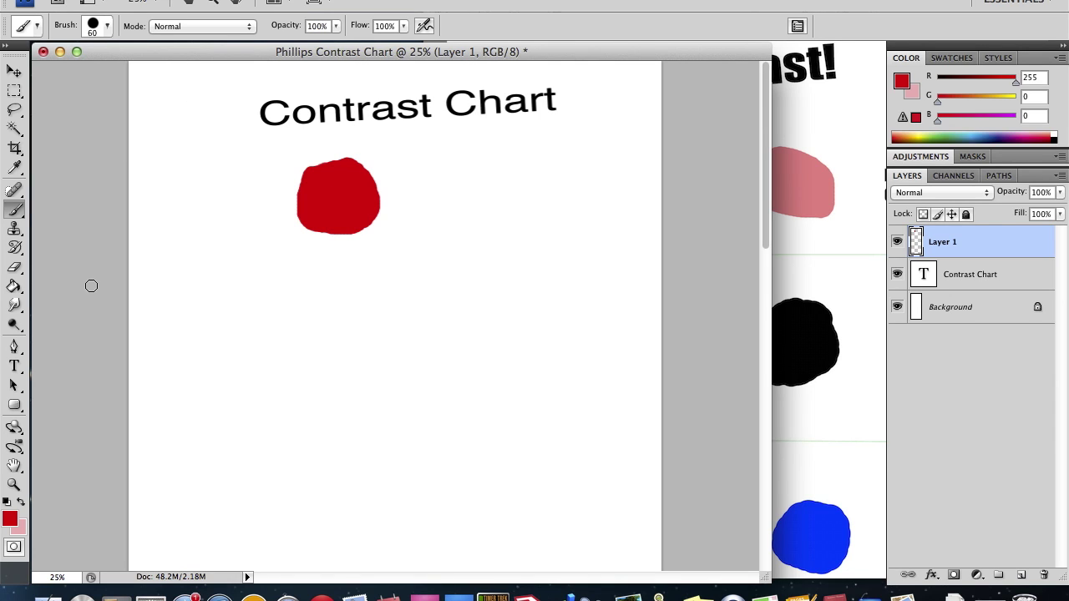
Check the sample's labels and add the 24 pt Helvetica text "Intense Color" to the left of the red blob
{"action": "left_click", "coordinate": [13, 367]}
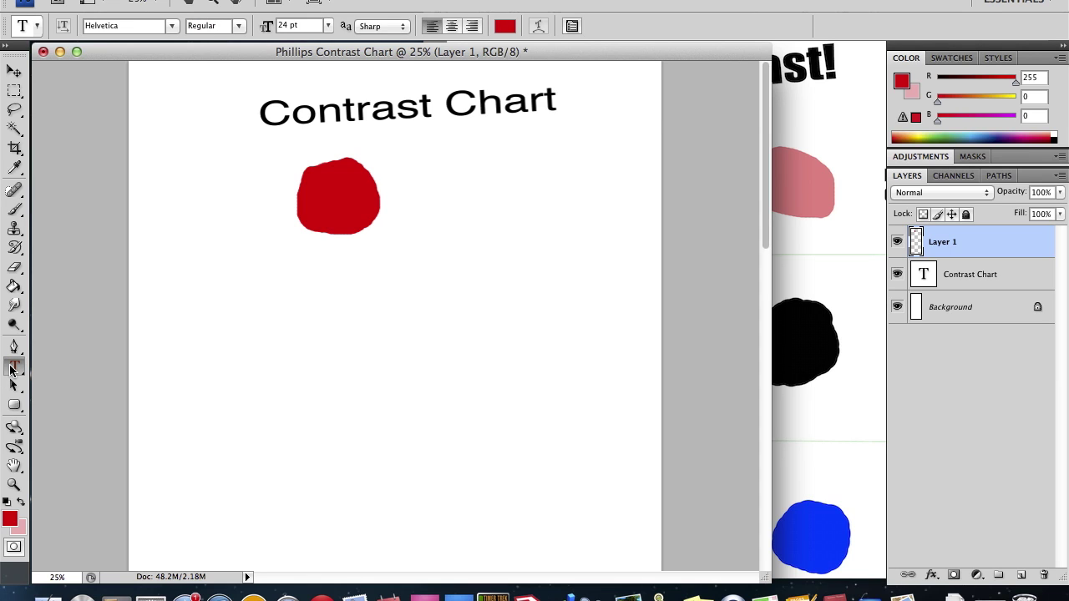
{"action": "left_click", "coordinate": [837, 126]}
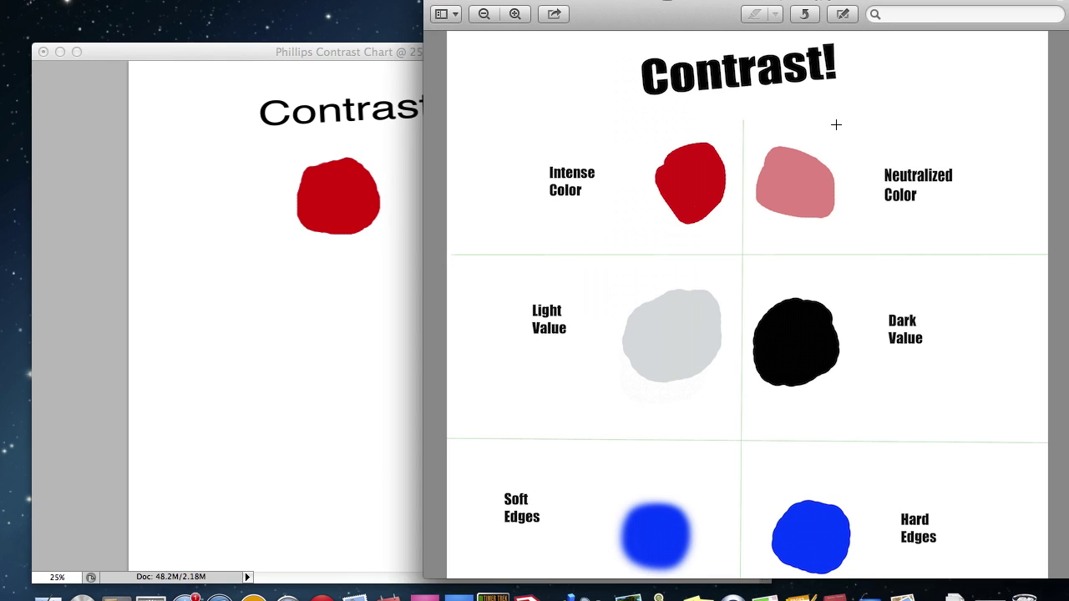
{"action": "left_click", "coordinate": [93, 206]}
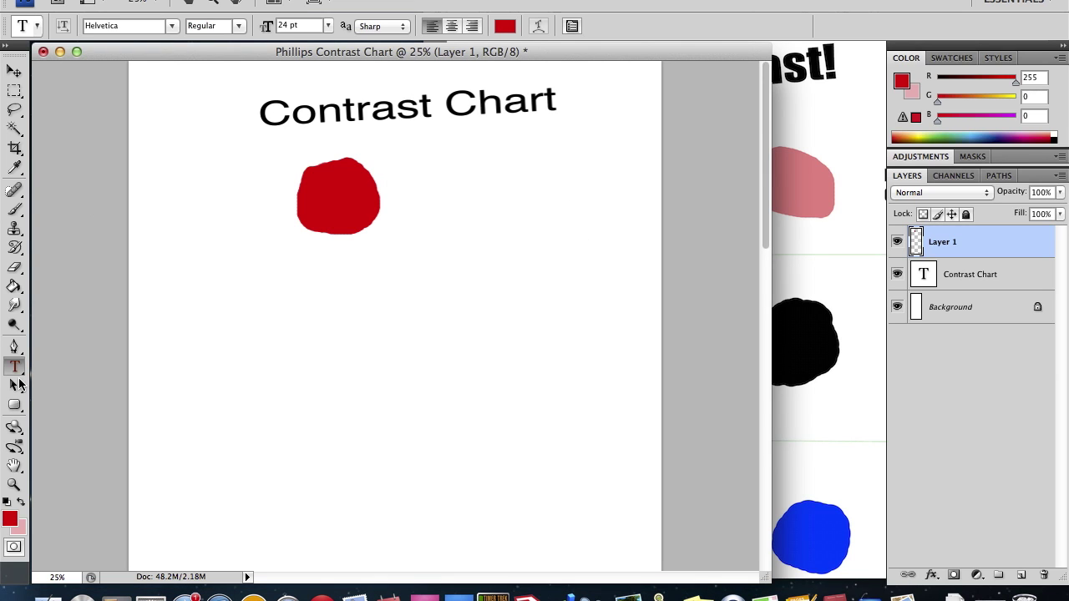
{"action": "left_click", "coordinate": [157, 200]}
{"action": "type", "text": "Intense Color"}
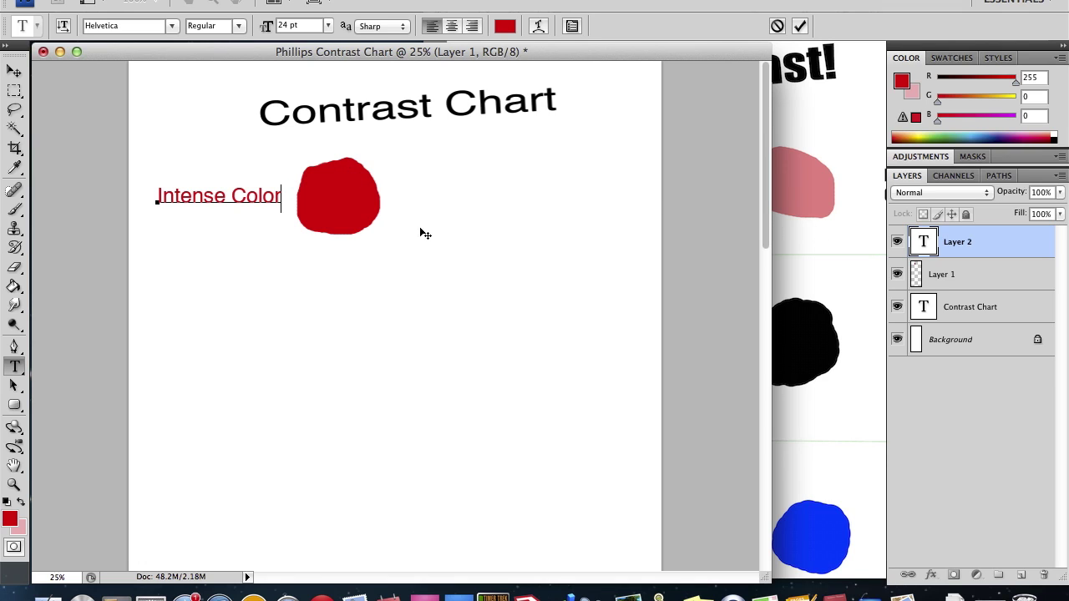
Recolor the entire "Intense Color" label to black (000000) and commit the text
{"action": "left_click", "coordinate": [284, 202]}
{"action": "left_click_drag", "start_coordinate": [284, 203], "coordinate": [148, 208]}
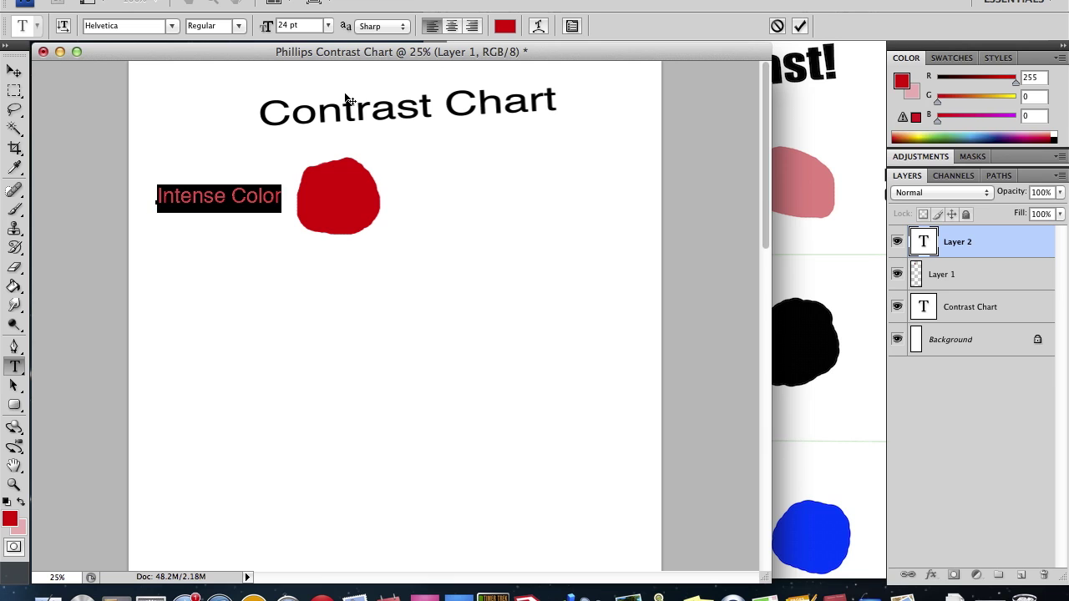
{"action": "left_click", "coordinate": [506, 26]}
{"action": "left_click_drag", "start_coordinate": [595, 303], "coordinate": [520, 402]}
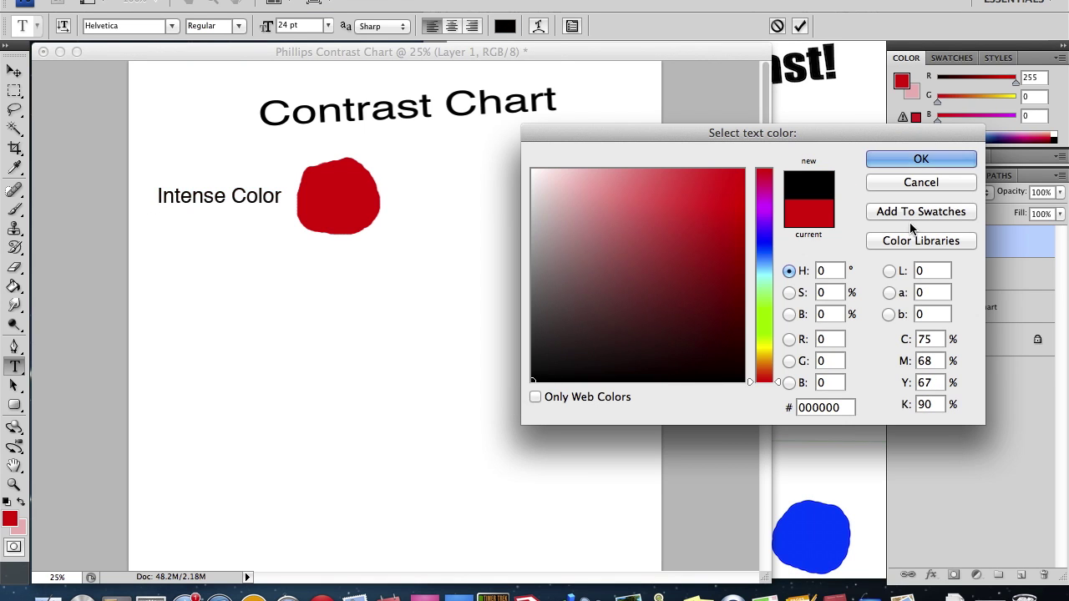
{"action": "left_click", "coordinate": [899, 159]}
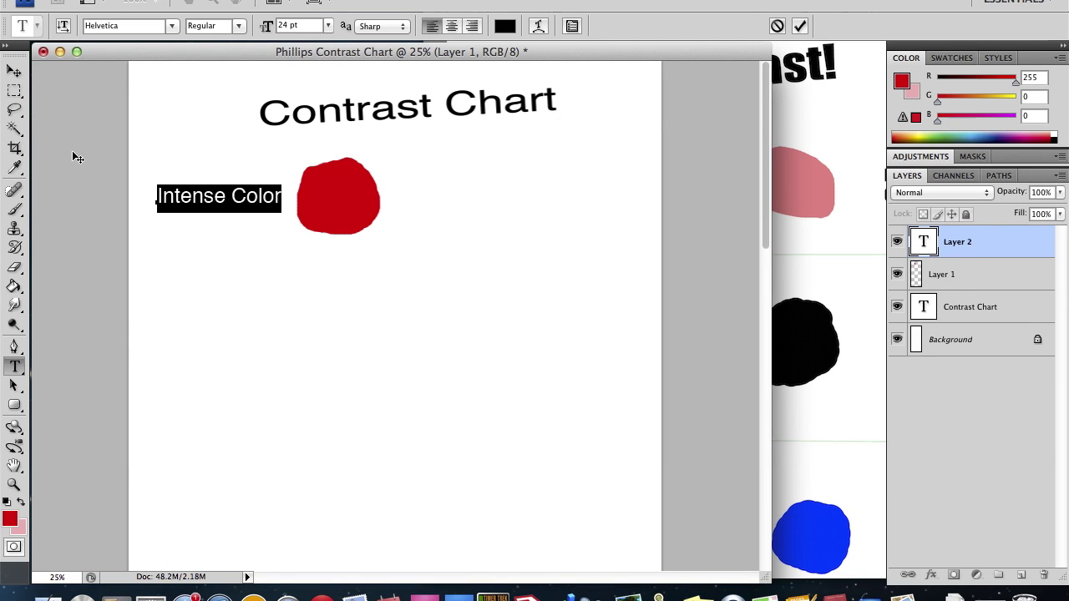
{"action": "left_click", "coordinate": [15, 72]}
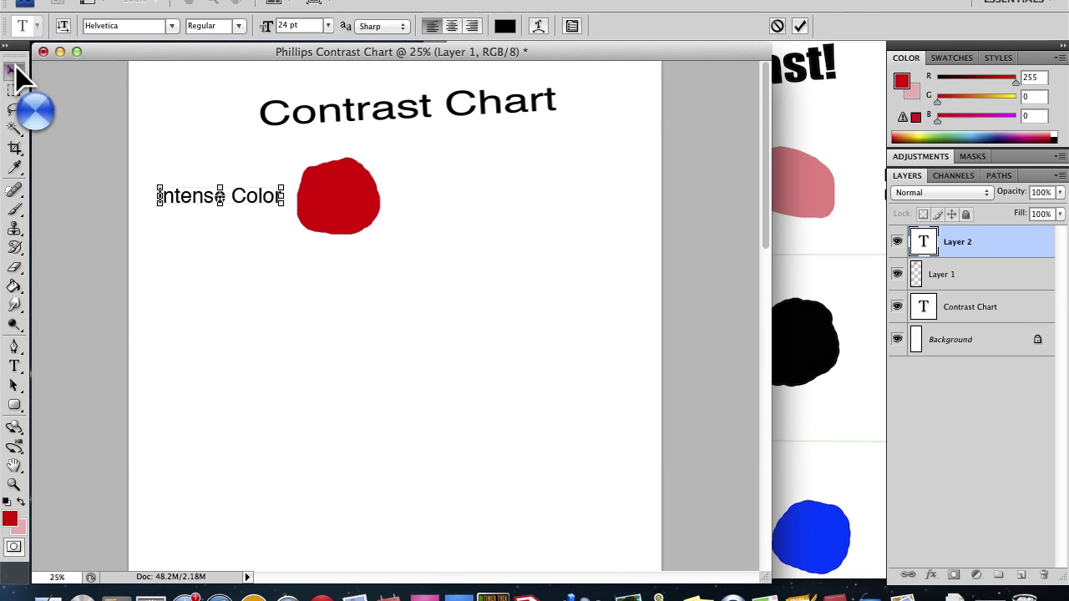
{"action": "left_click", "coordinate": [234, 308]}
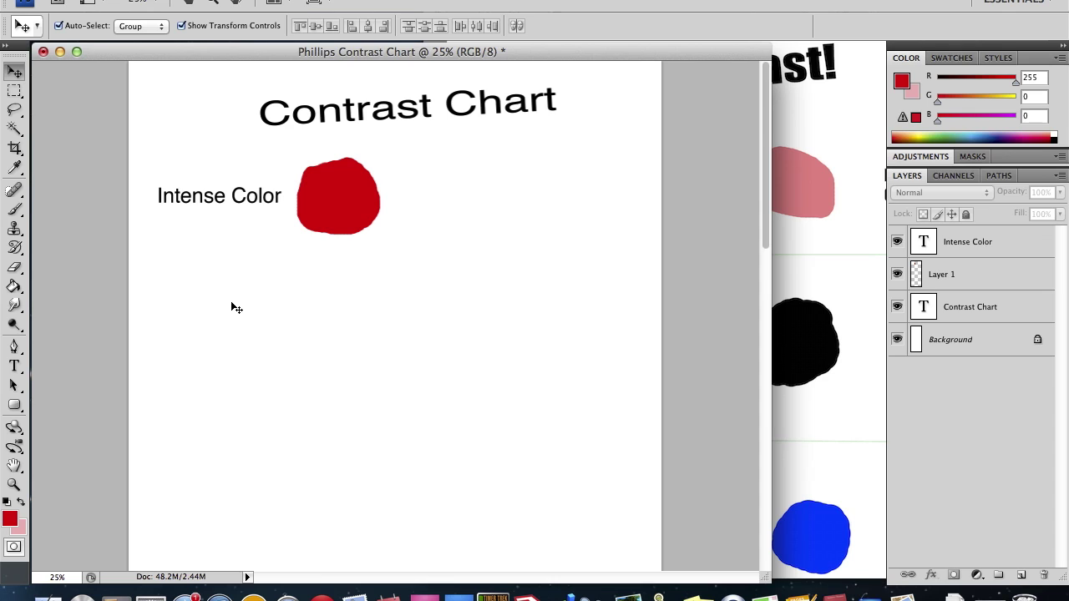
On Layer 1, paint a rounded blob to the right of the red one with the same red at 53% brush opacity
{"action": "left_click", "coordinate": [990, 276]}
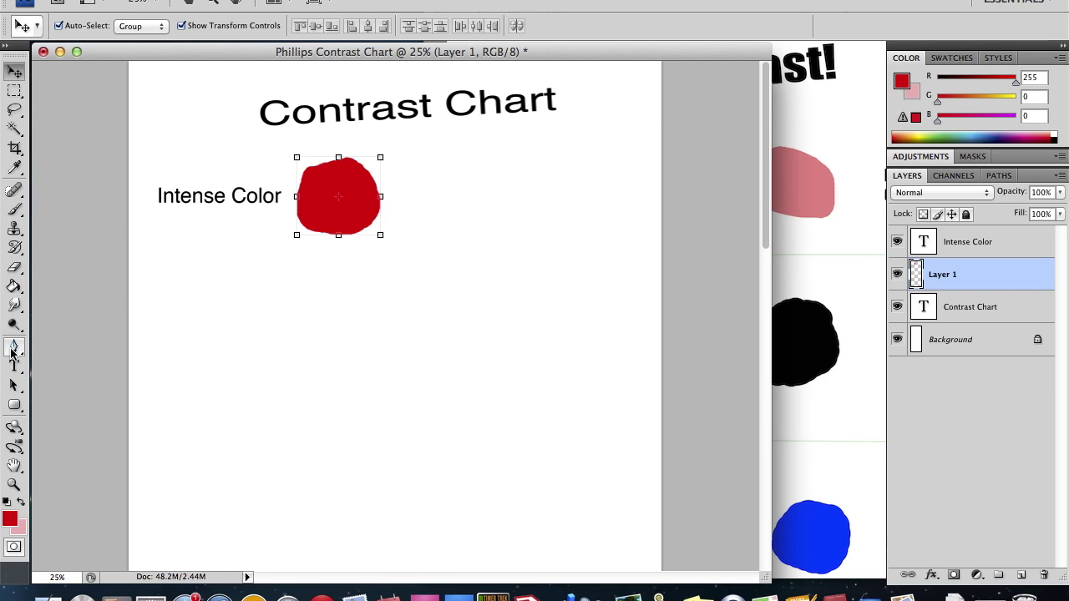
{"action": "left_click", "coordinate": [14, 213]}
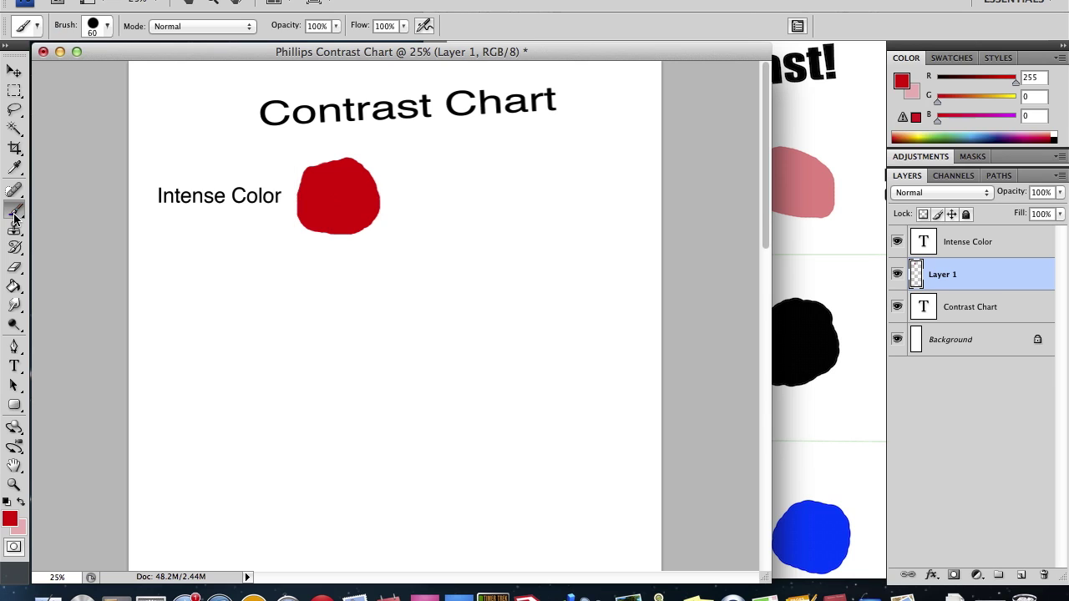
{"action": "left_click", "coordinate": [900, 80]}
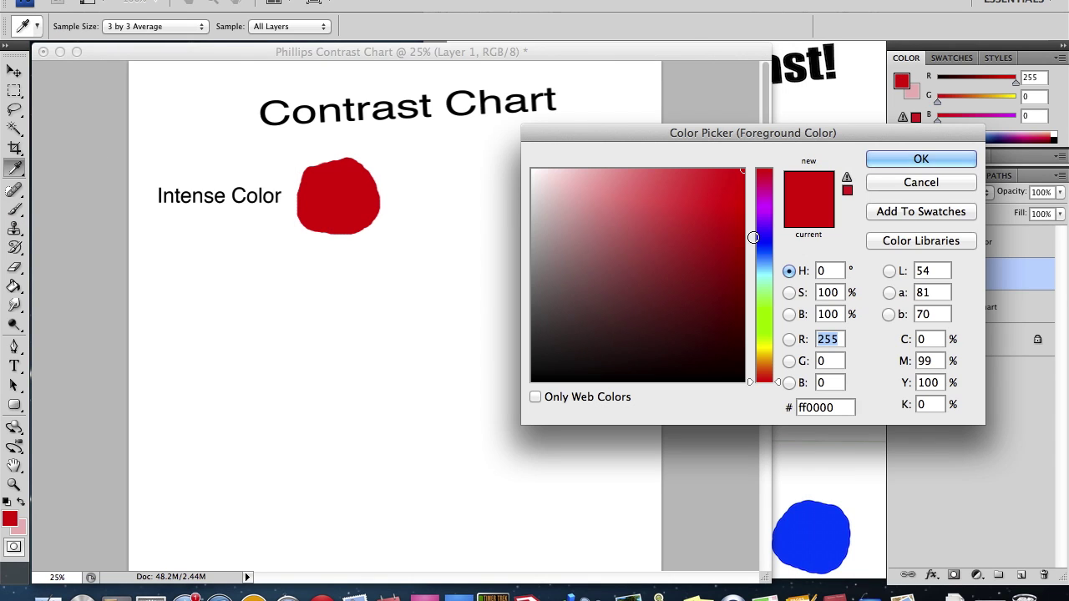
{"action": "left_click", "coordinate": [910, 159]}
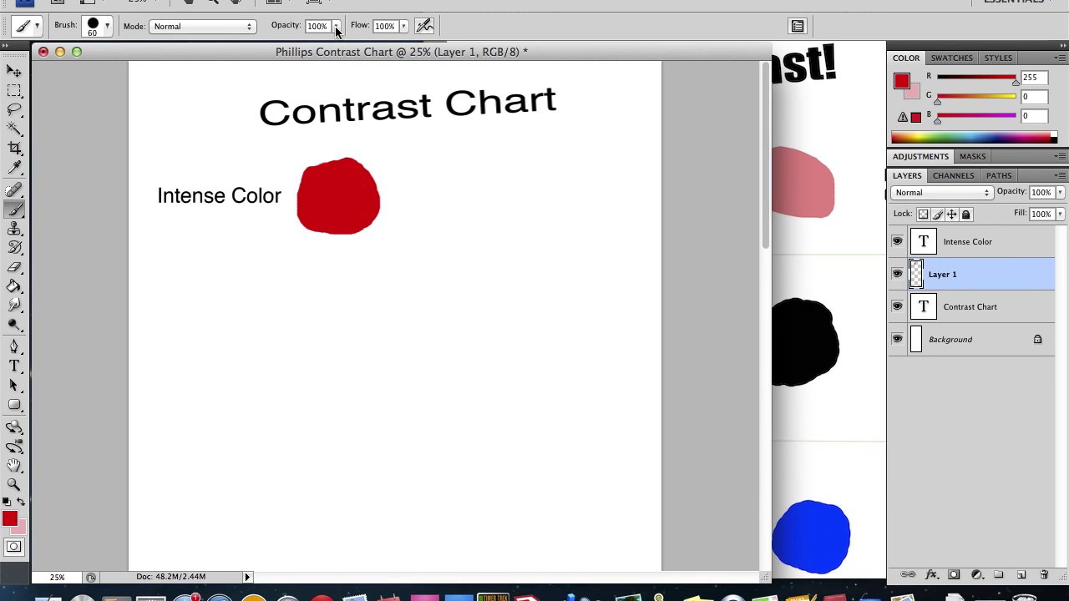
{"action": "left_click", "coordinate": [336, 30]}
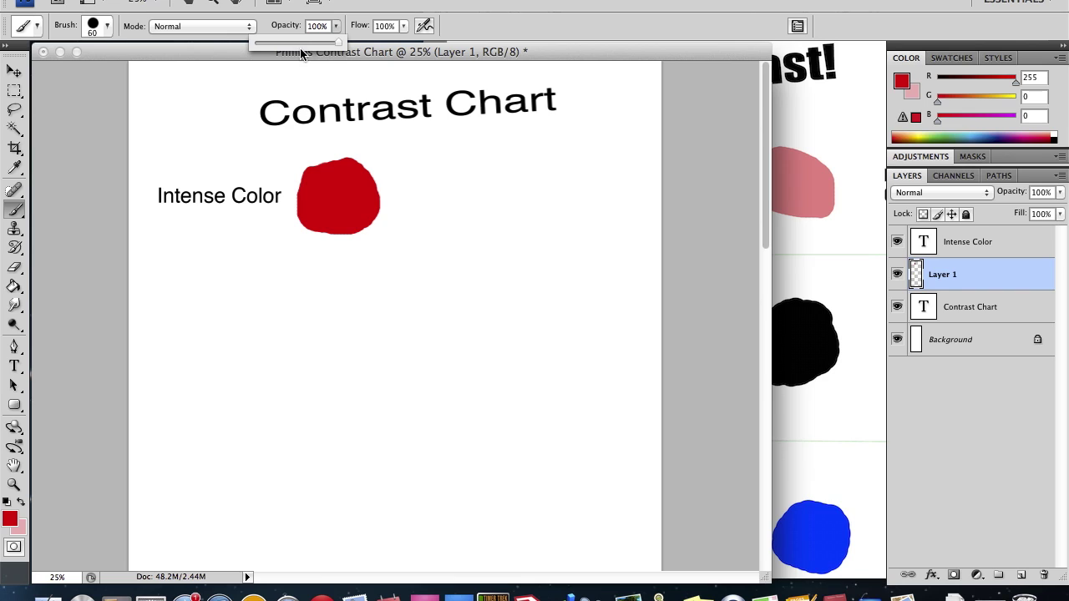
{"action": "left_click", "coordinate": [301, 48]}
{"action": "left_click", "coordinate": [454, 173]}
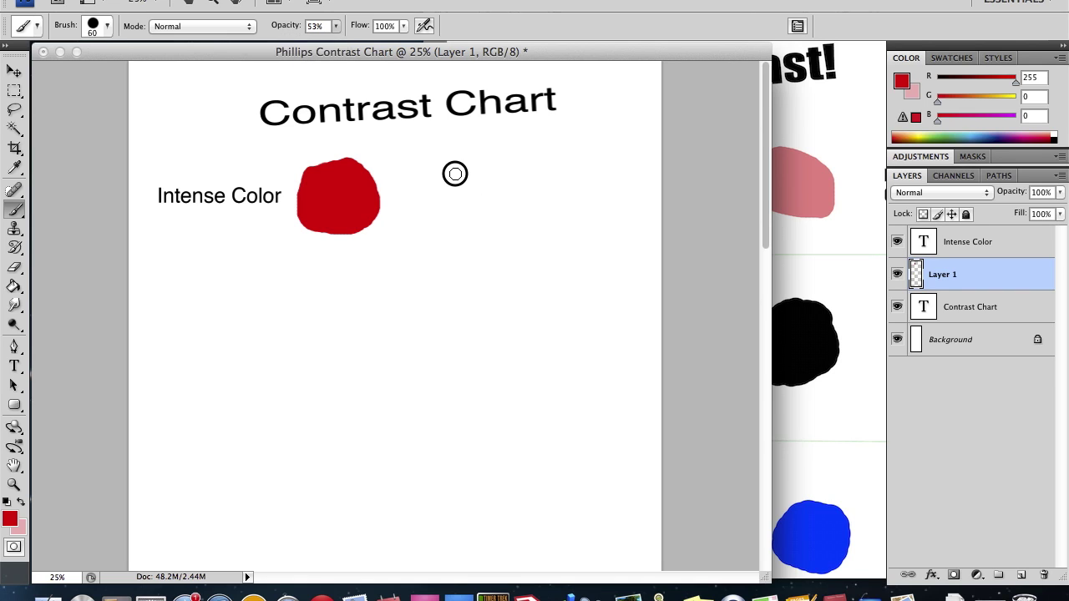
{"action": "mouse_move", "coordinate": [456, 173]}
{"action": "left_mouse_down"}
{"action": "mouse_move", "coordinate": [420, 184]}
{"action": "mouse_move", "coordinate": [422, 219]}
{"action": "mouse_move", "coordinate": [479, 218]}
{"action": "mouse_move", "coordinate": [476, 189]}
{"action": "left_mouse_up"}
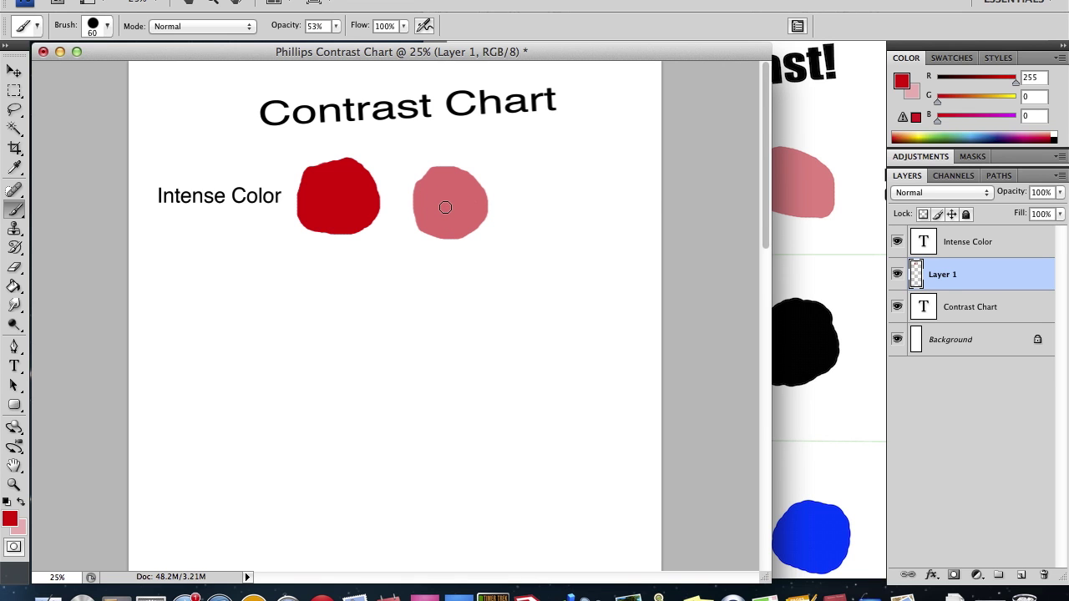
Check the sample, add the text "Neutralized Color" to the right of the pink blob and shift it left to fit the page
{"action": "left_click", "coordinate": [806, 247]}
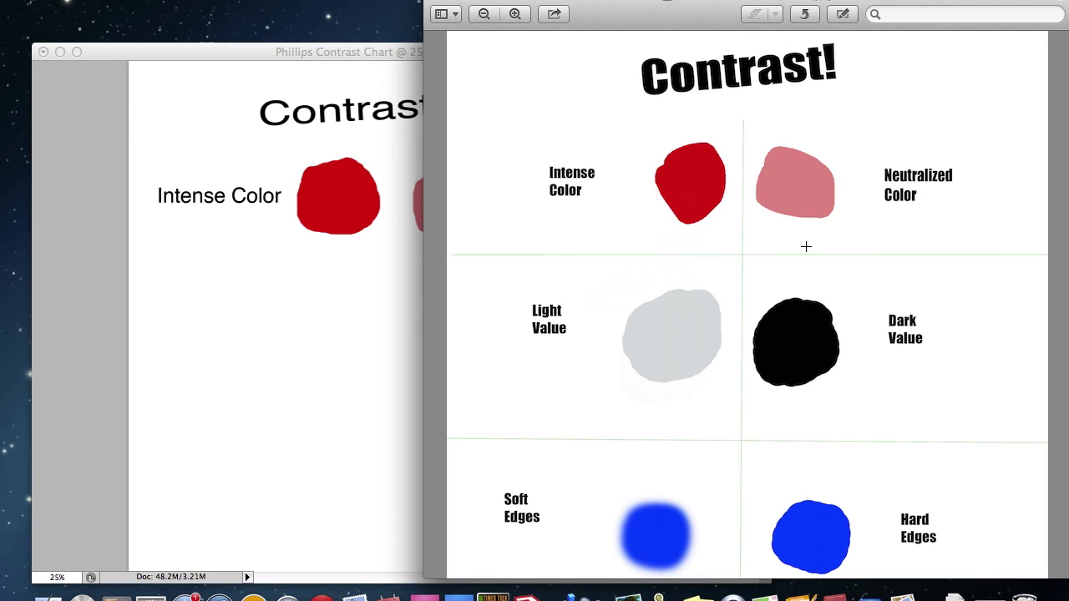
{"action": "left_click", "coordinate": [226, 54]}
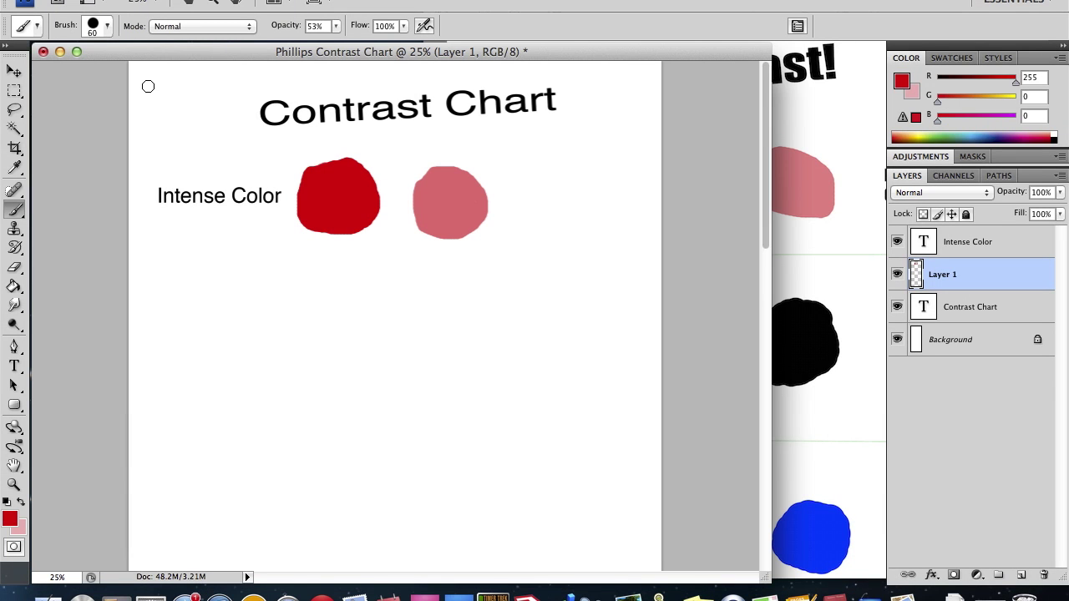
{"action": "left_click", "coordinate": [15, 367]}
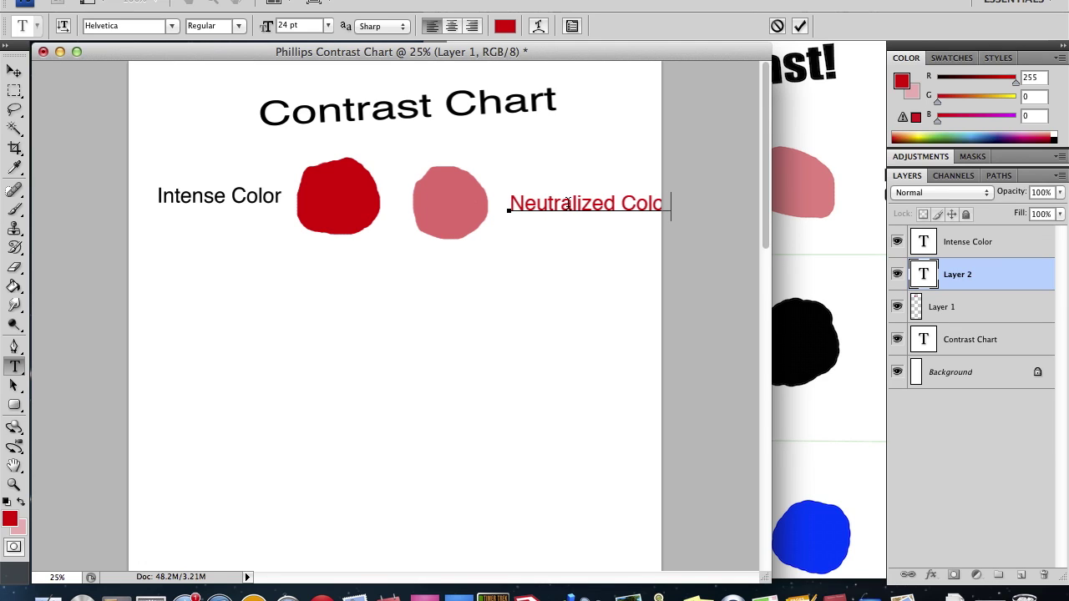
{"action": "left_click", "coordinate": [17, 80]}
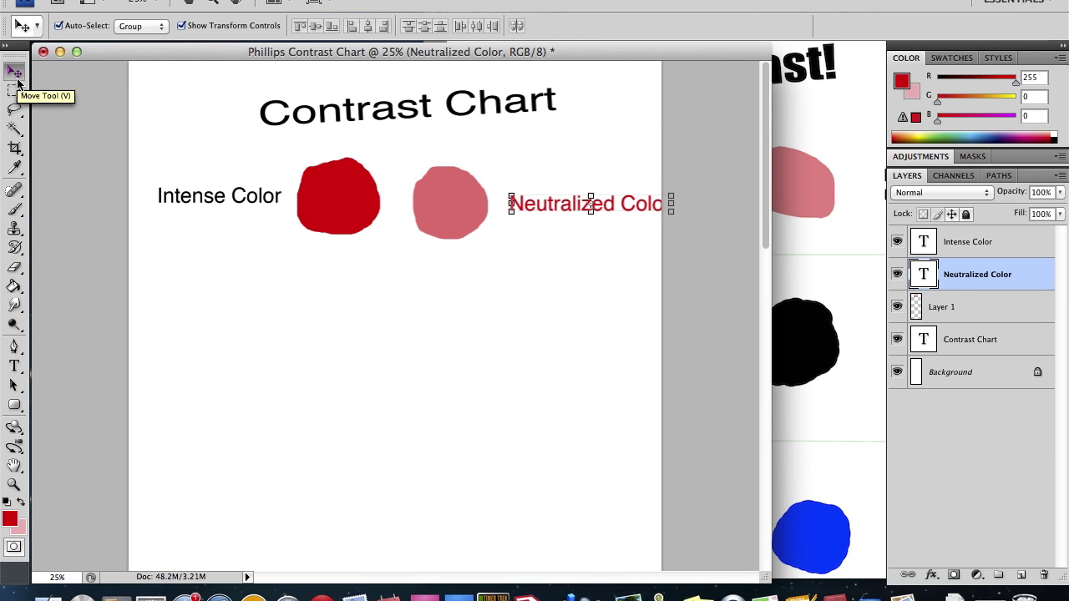
{"action": "left_click_drag", "start_coordinate": [568, 204], "coordinate": [555, 205]}
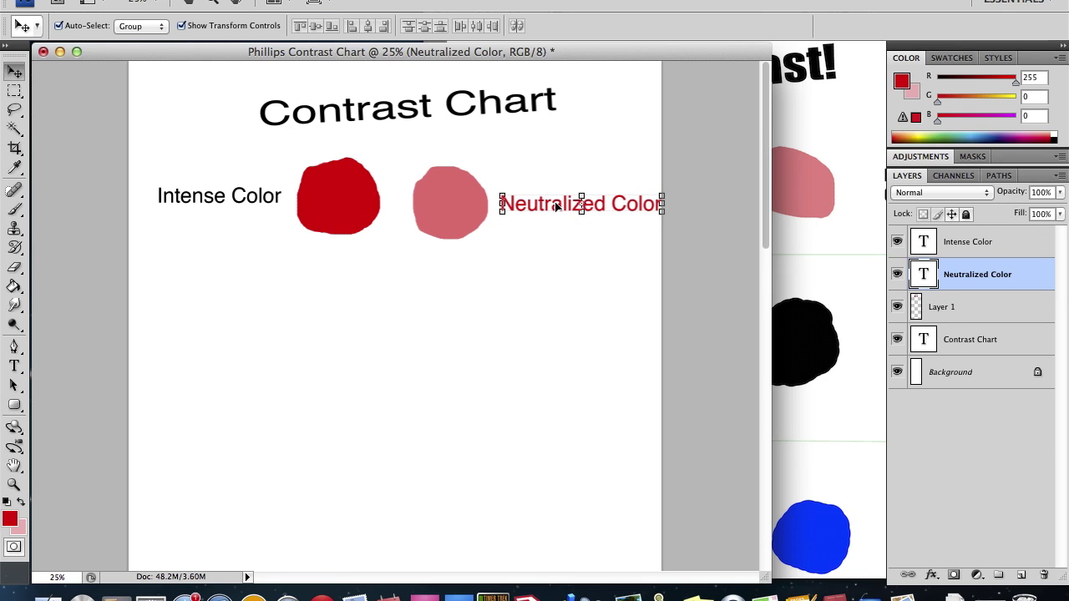
Recolor the entire "Neutralized Color" label to black (000000) and commit the text
{"action": "left_click", "coordinate": [14, 366]}
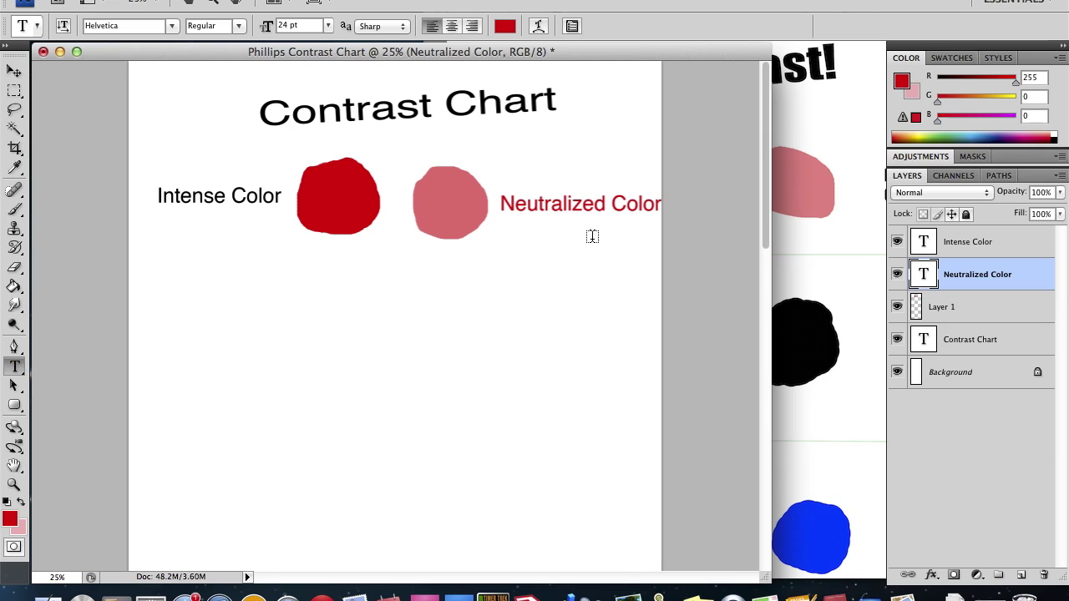
{"action": "left_click_drag", "start_coordinate": [502, 209], "coordinate": [679, 206]}
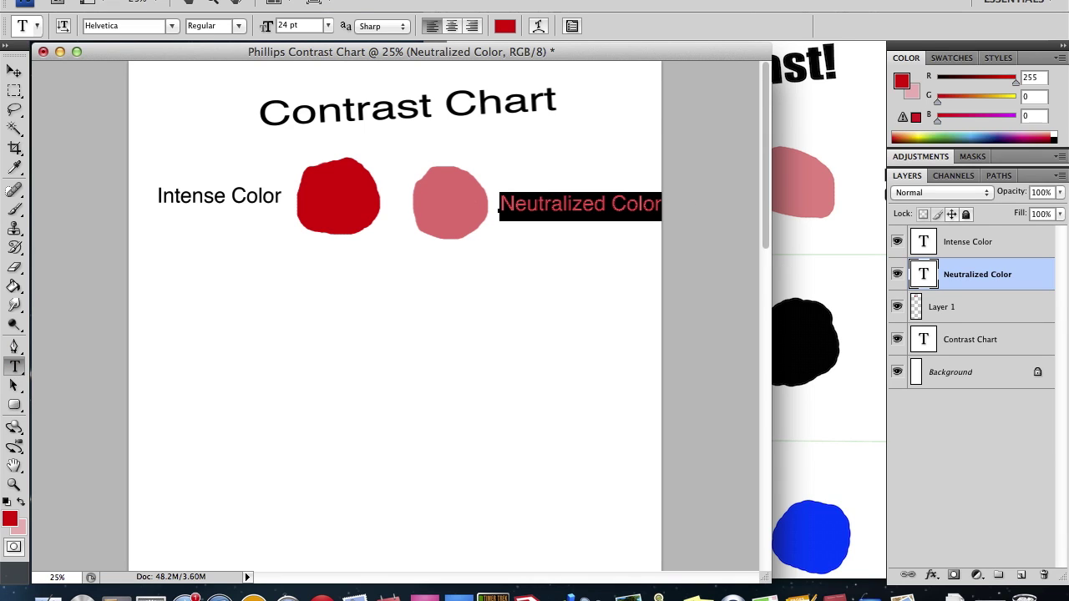
{"action": "left_click", "coordinate": [510, 30]}
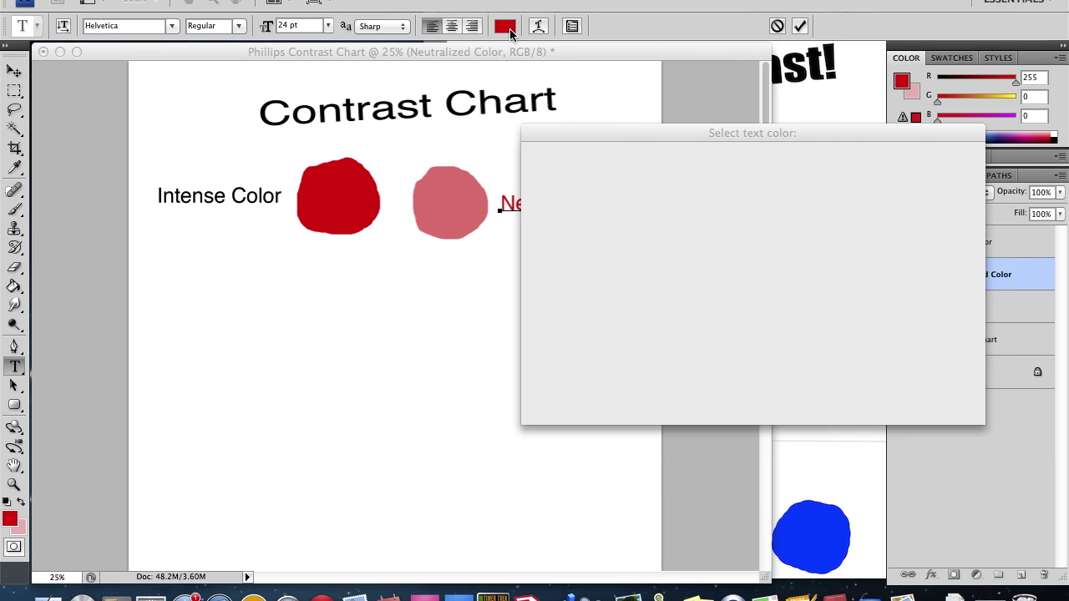
{"action": "left_click_drag", "start_coordinate": [560, 320], "coordinate": [523, 406]}
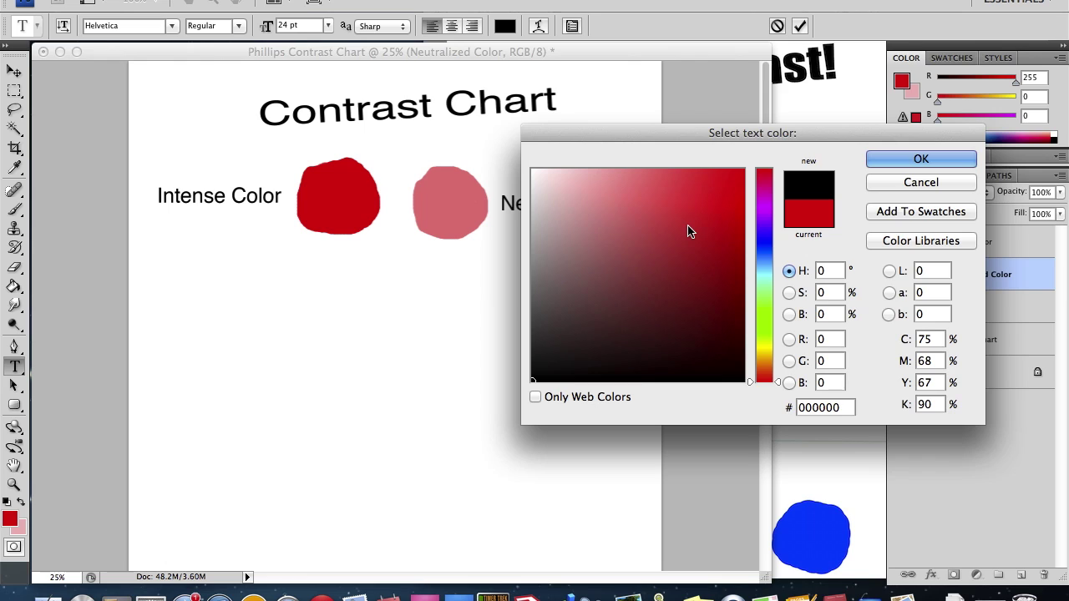
{"action": "key", "text": "Return"}
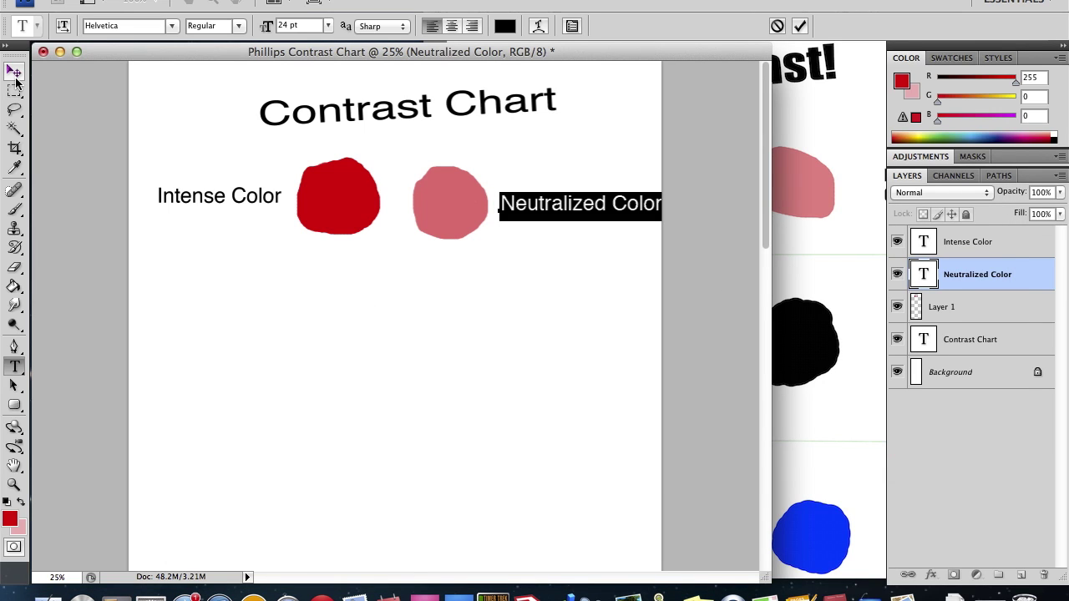
{"action": "left_click", "coordinate": [15, 74]}
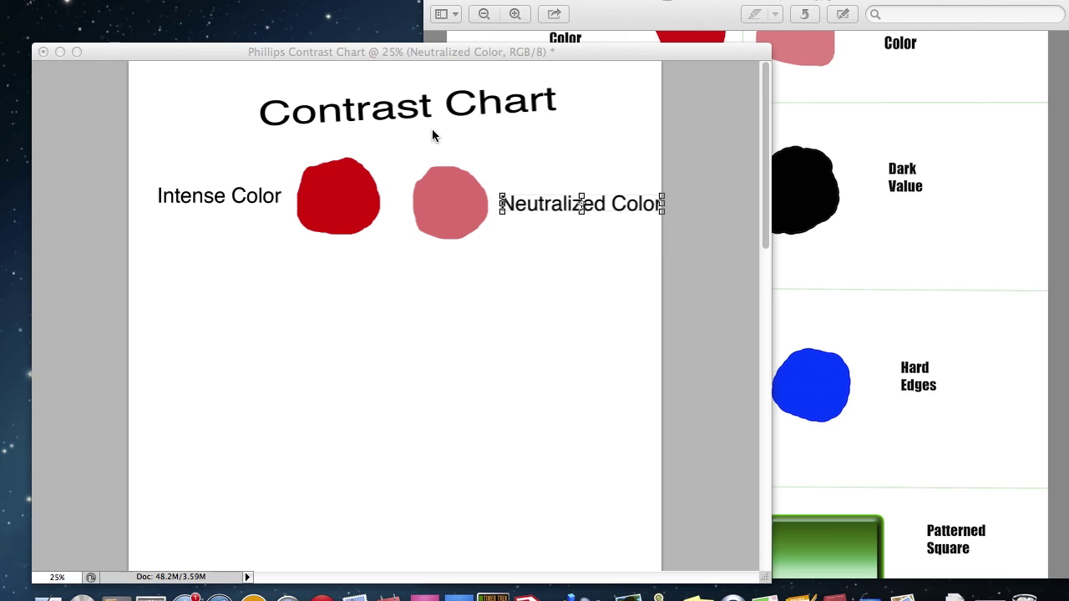
Examine the sample's value, edge and square contrast rows, return to the chart document and deselect the text layer
{"action": "left_click", "coordinate": [963, 251]}
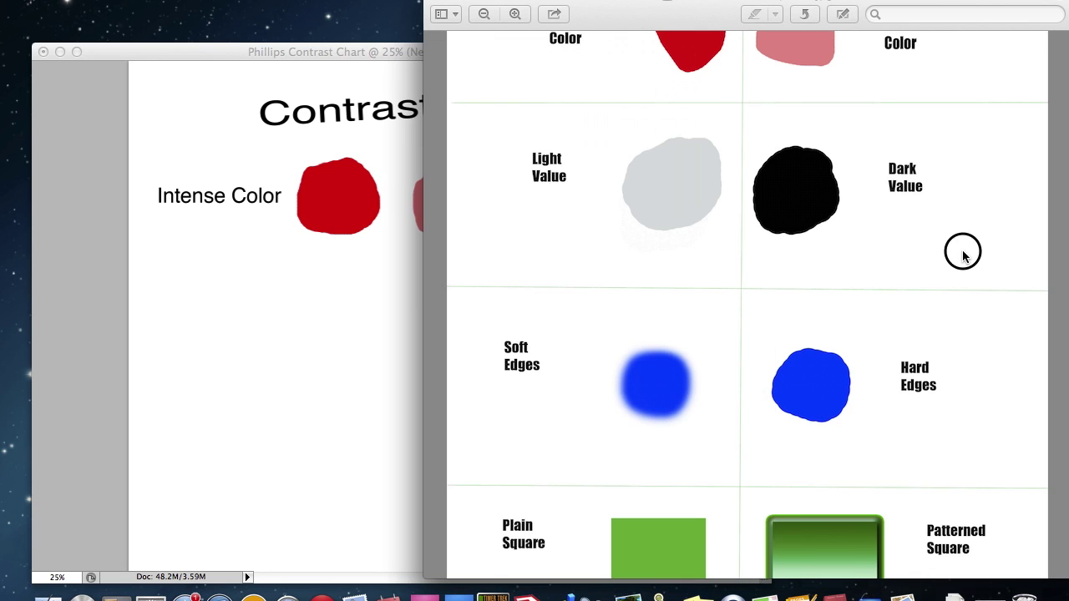
{"action": "scroll", "coordinate": [962, 251], "scroll_direction": "down", "scroll_amount": 5}
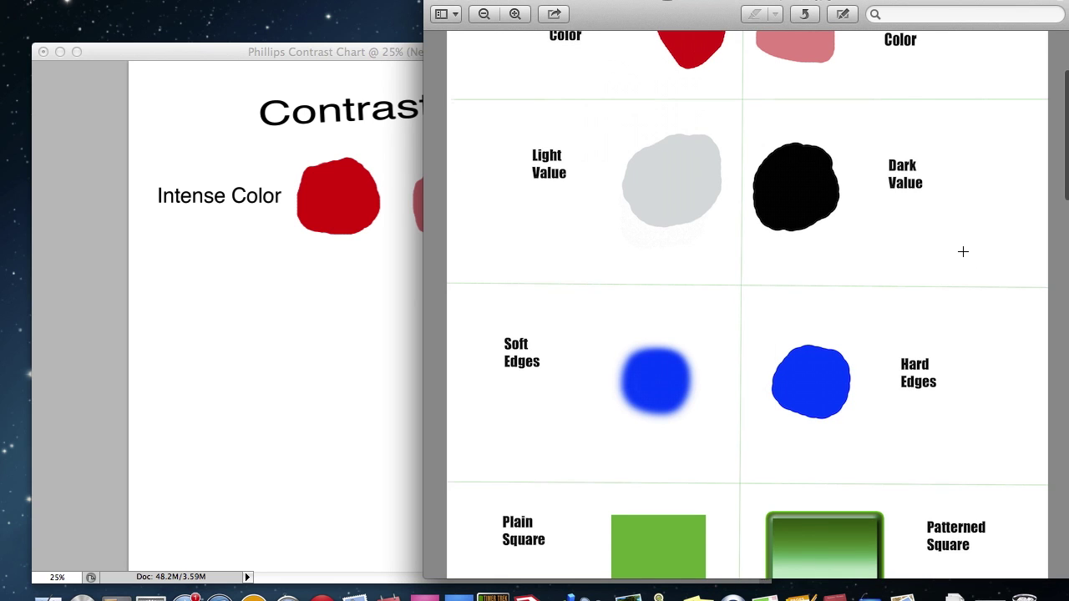
{"action": "scroll", "coordinate": [963, 250], "scroll_direction": "down", "scroll_amount": 2}
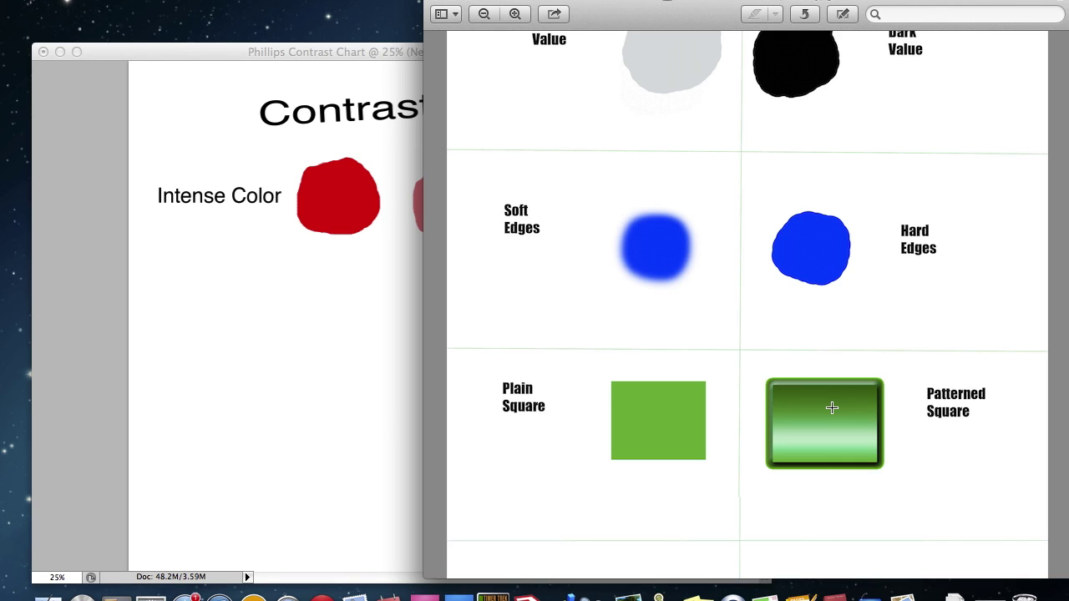
{"action": "scroll", "coordinate": [832, 407], "scroll_direction": "down", "scroll_amount": 3}
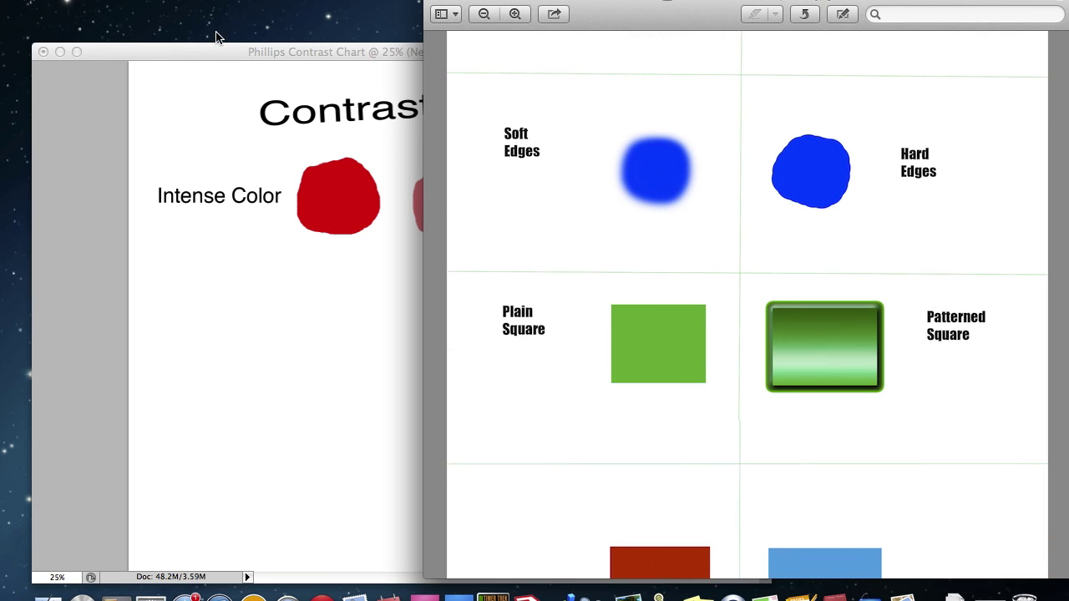
{"action": "left_click", "coordinate": [189, 54]}
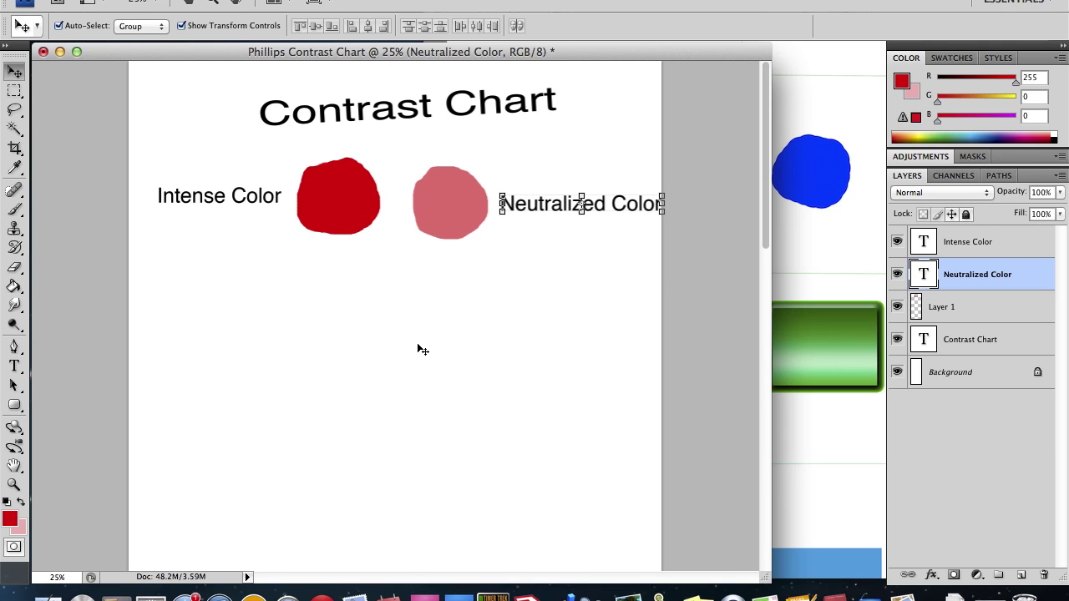
{"action": "left_click", "coordinate": [350, 347]}
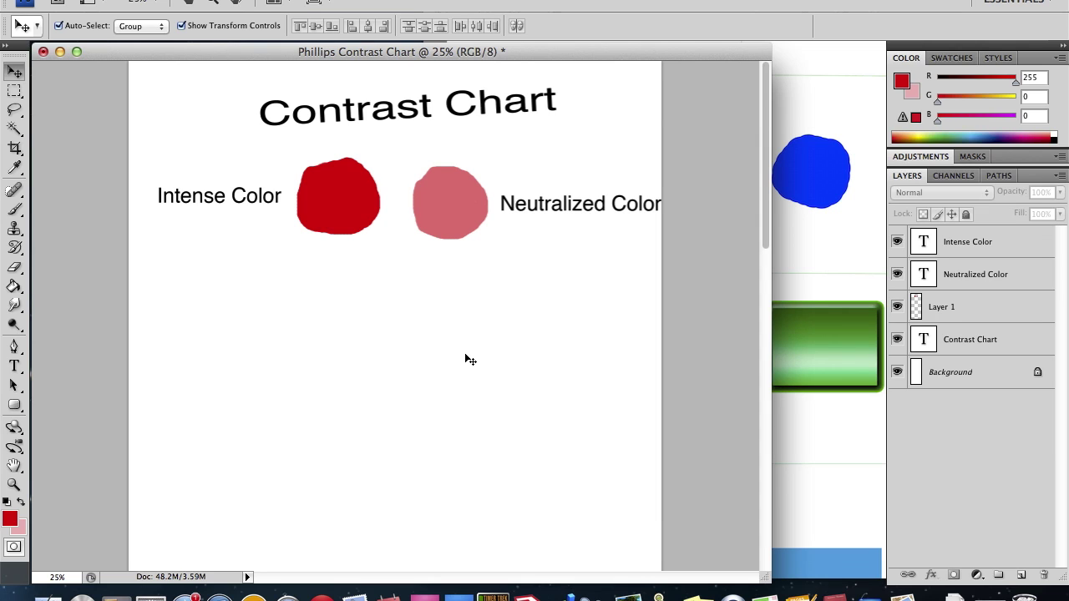
Check the sample, then draw a plain rectangle in bright green (2aff00) well below the red blob
{"action": "left_click", "coordinate": [806, 439]}
{"action": "left_click", "coordinate": [330, 376]}
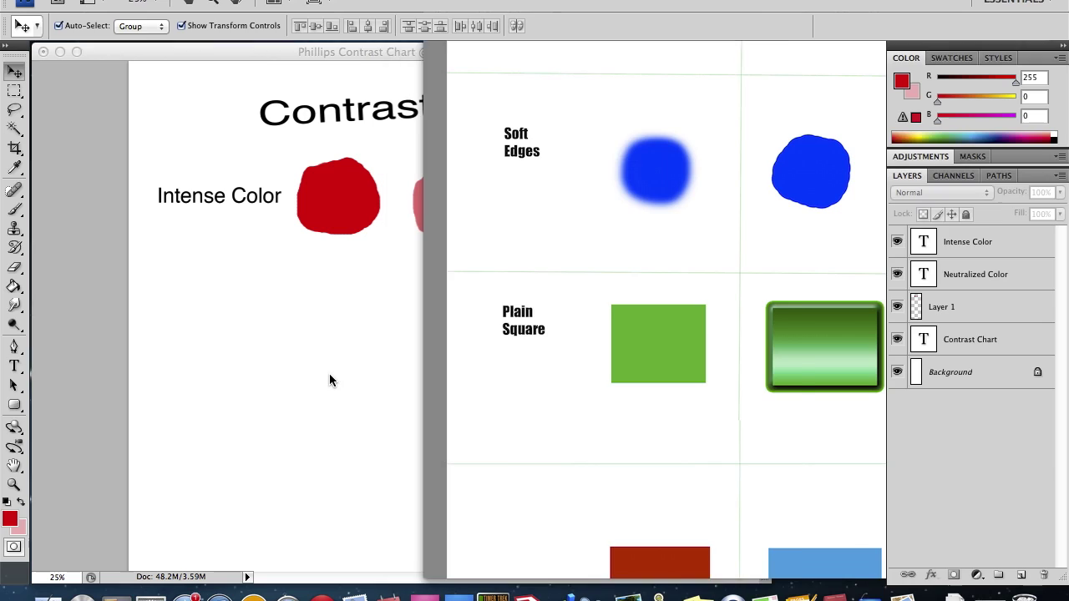
{"action": "left_click", "coordinate": [15, 407]}
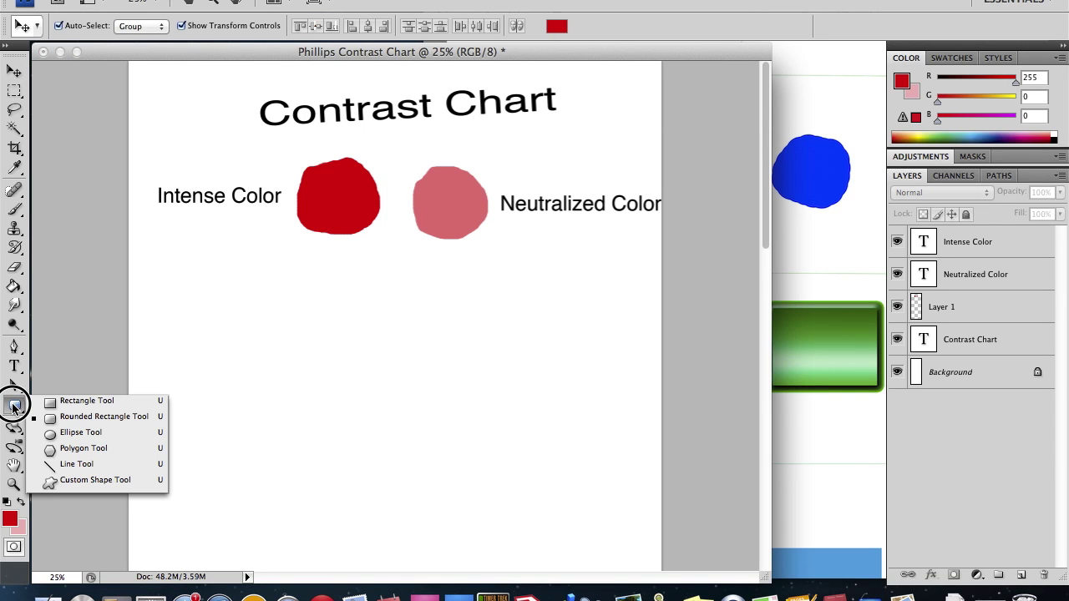
{"action": "left_click", "coordinate": [70, 401]}
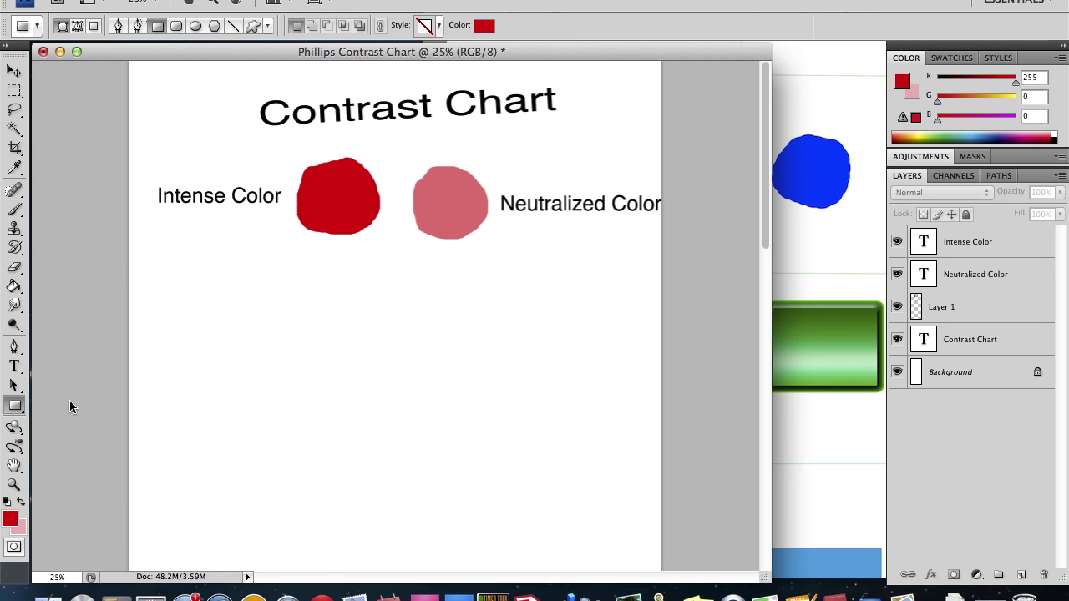
{"action": "left_click", "coordinate": [484, 26]}
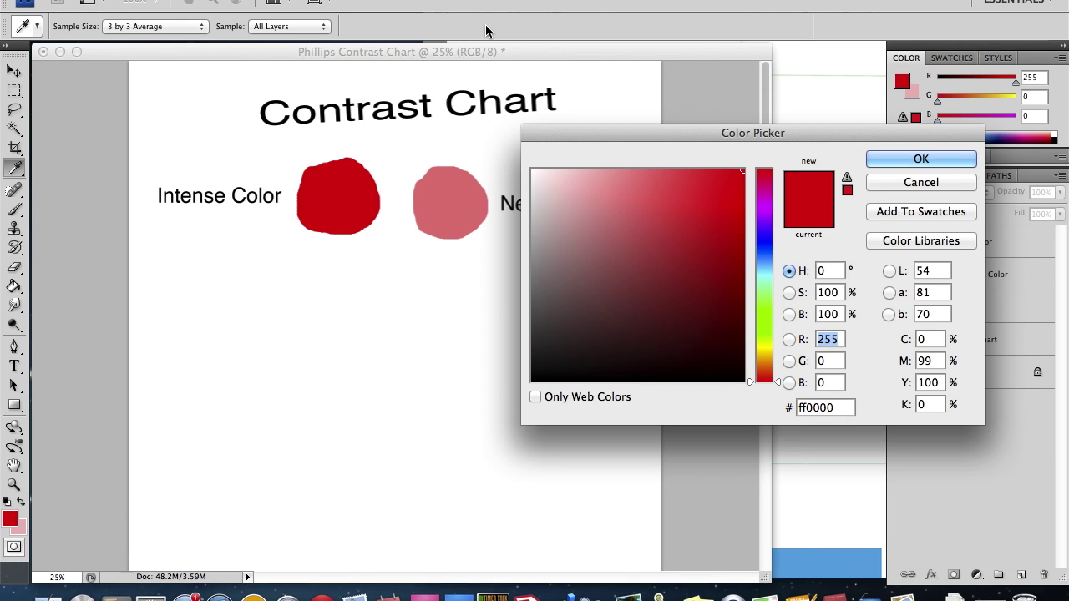
{"action": "left_click", "coordinate": [765, 316]}
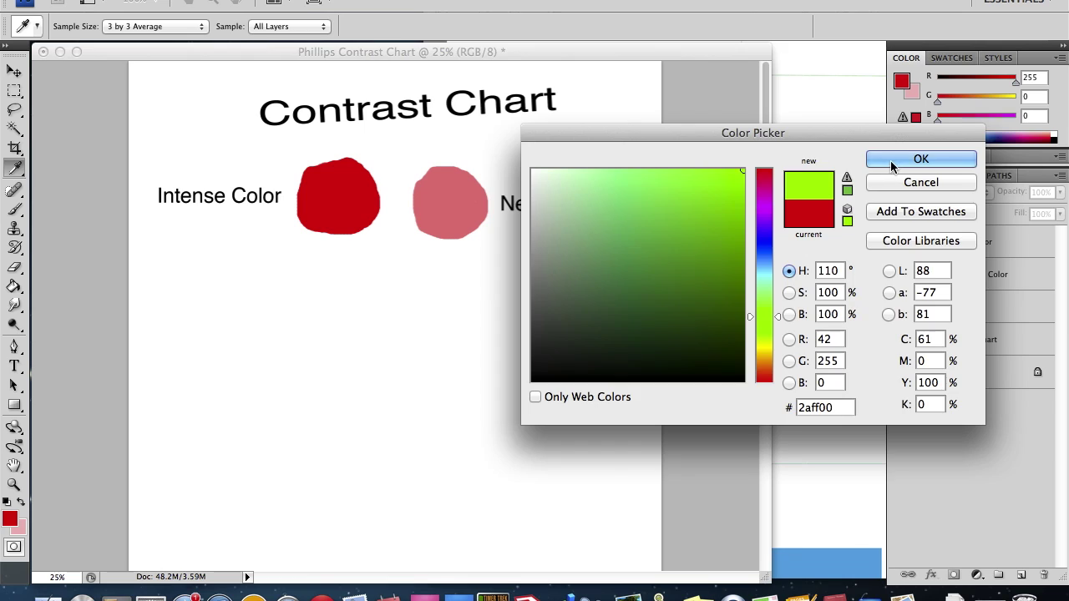
{"action": "left_click", "coordinate": [919, 160]}
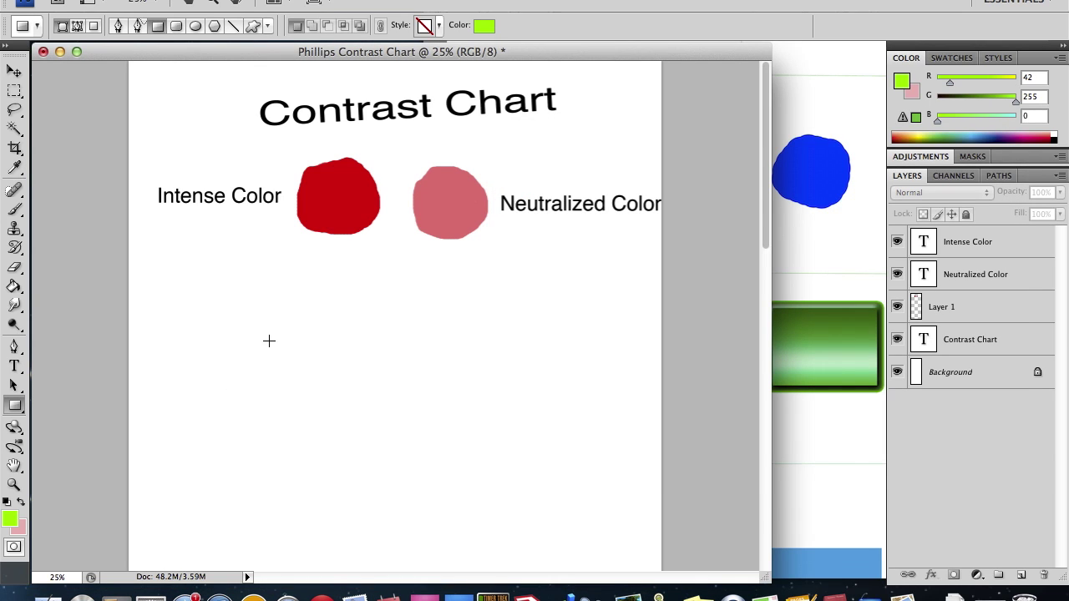
{"action": "left_click_drag", "start_coordinate": [264, 343], "coordinate": [377, 446]}
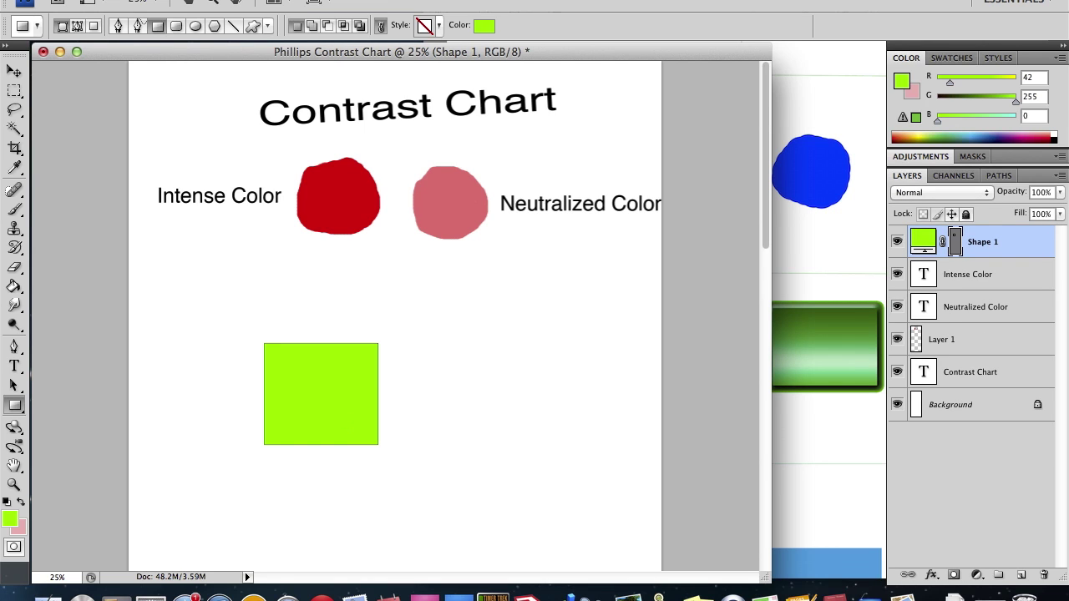
Add the text "Plain Square" to the left of the green rectangle
{"action": "left_click", "coordinate": [15, 72]}
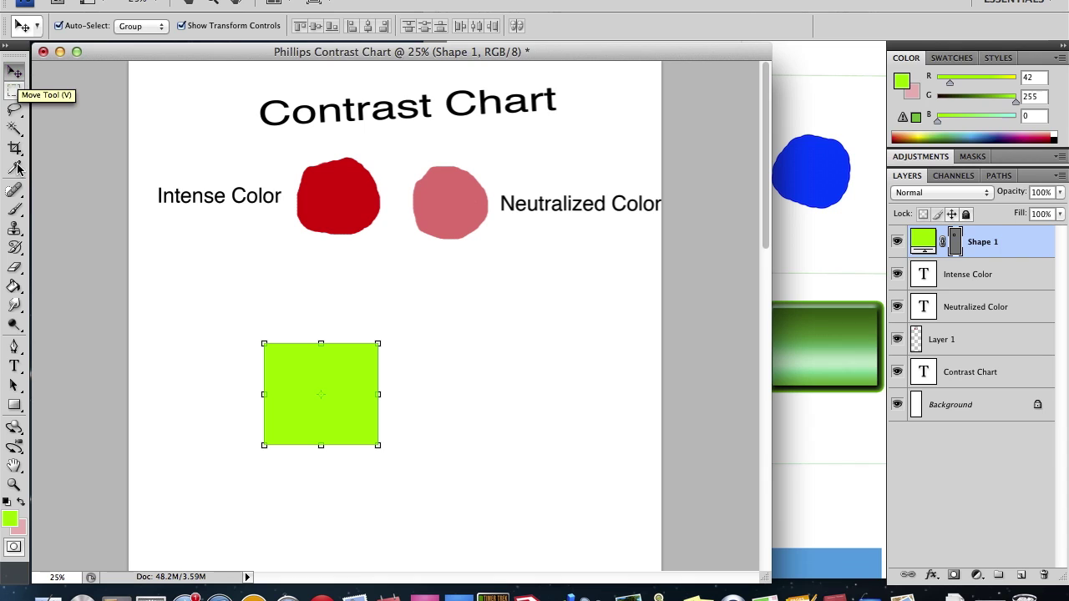
{"action": "left_click", "coordinate": [15, 368]}
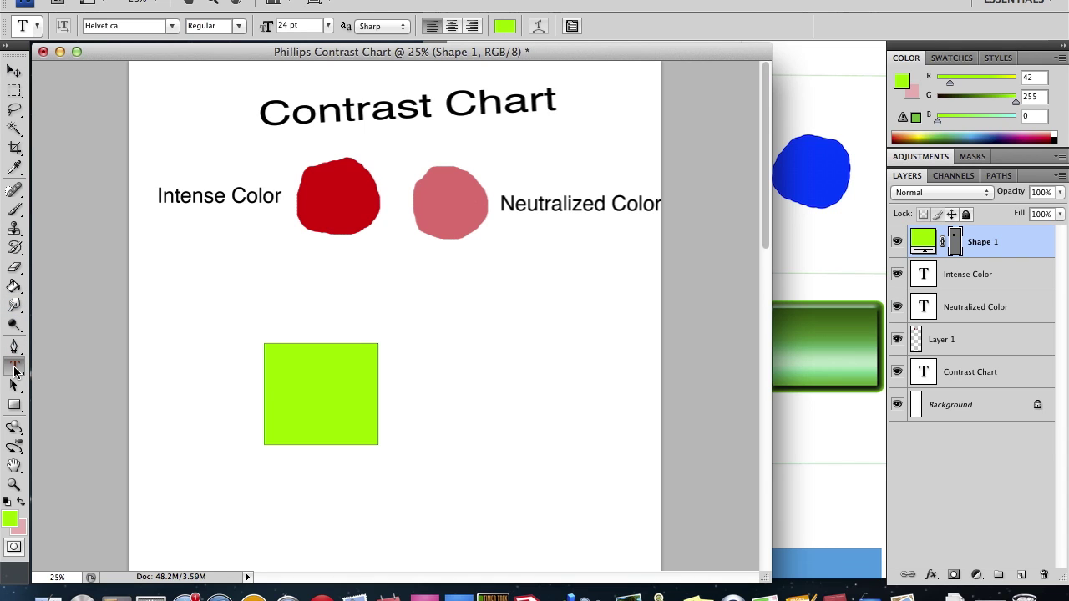
{"action": "left_click", "coordinate": [148, 397]}
{"action": "type", "text": "P"}
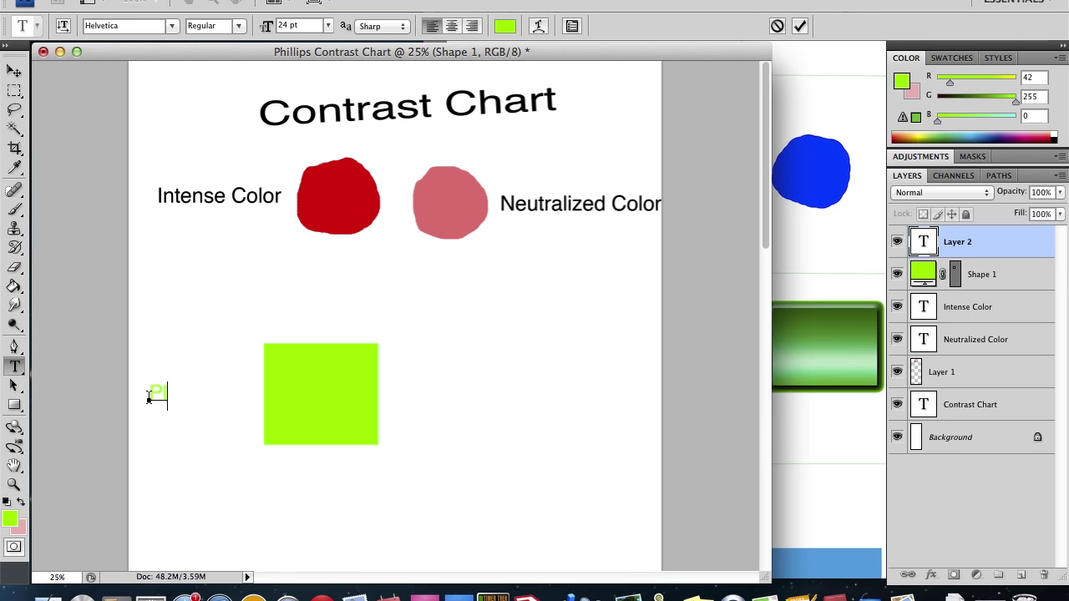
{"action": "type", "text": "lain Square"}
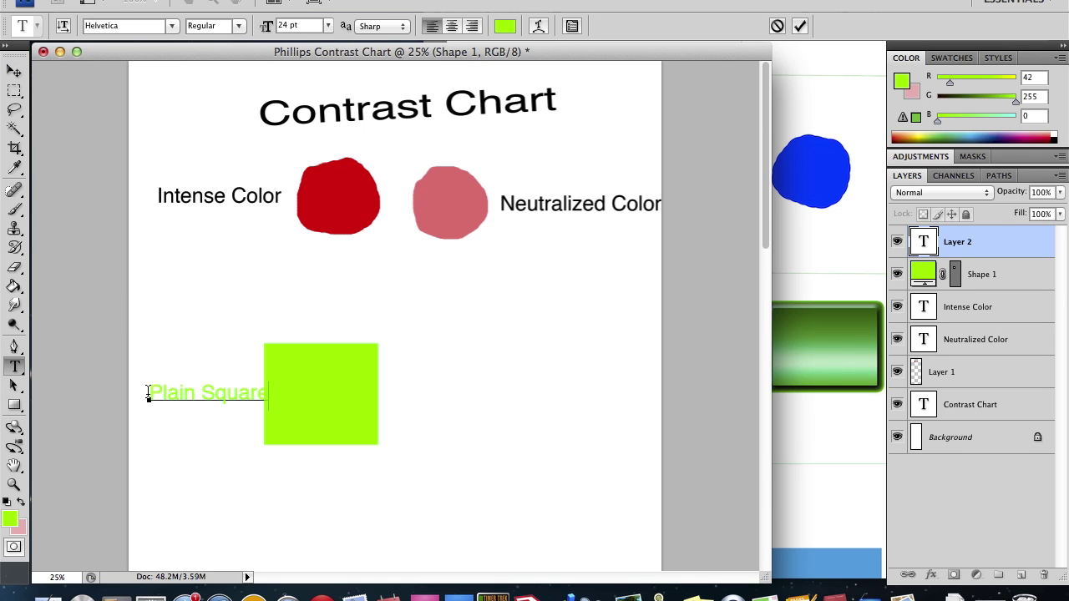
Recolor the entire "Plain Square" label to black and commit the text
{"action": "left_click_drag", "start_coordinate": [148, 393], "coordinate": [276, 418]}
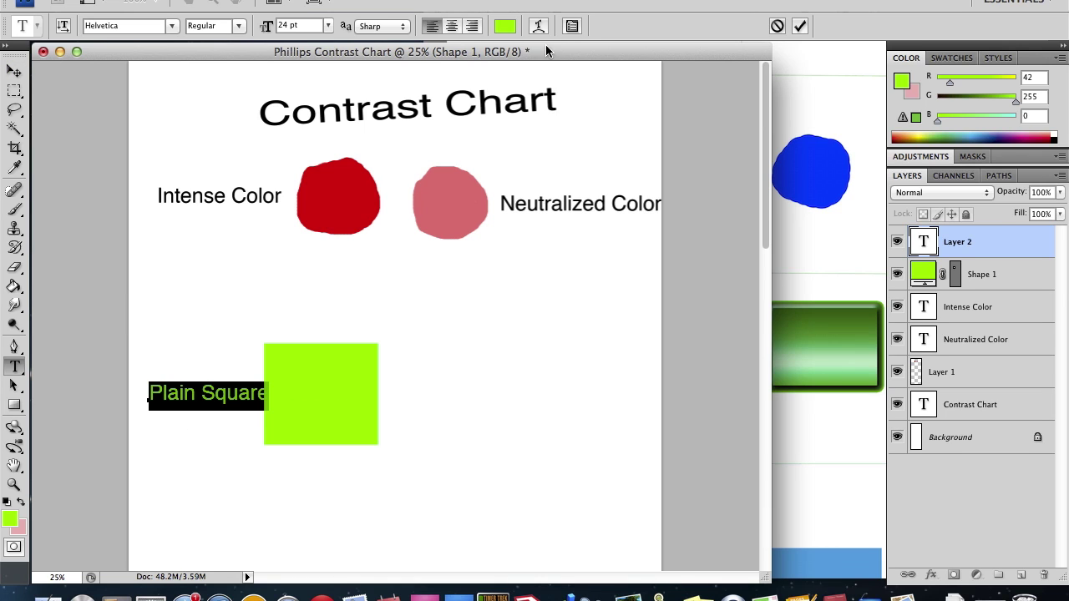
{"action": "left_click", "coordinate": [504, 26]}
{"action": "left_click_drag", "start_coordinate": [664, 282], "coordinate": [530, 389]}
{"action": "left_click", "coordinate": [898, 161]}
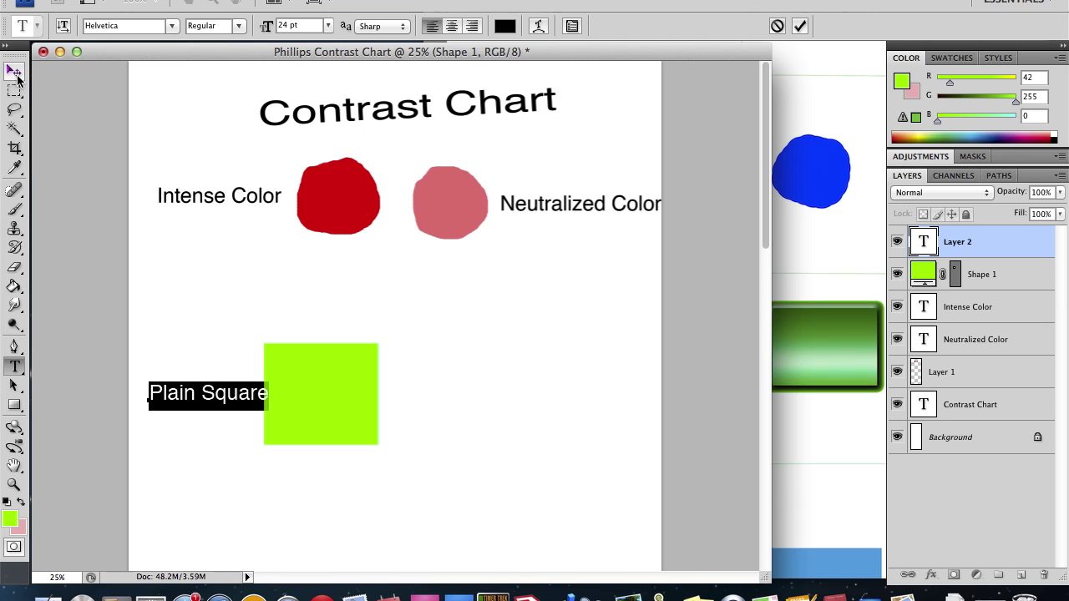
{"action": "left_click", "coordinate": [15, 74]}
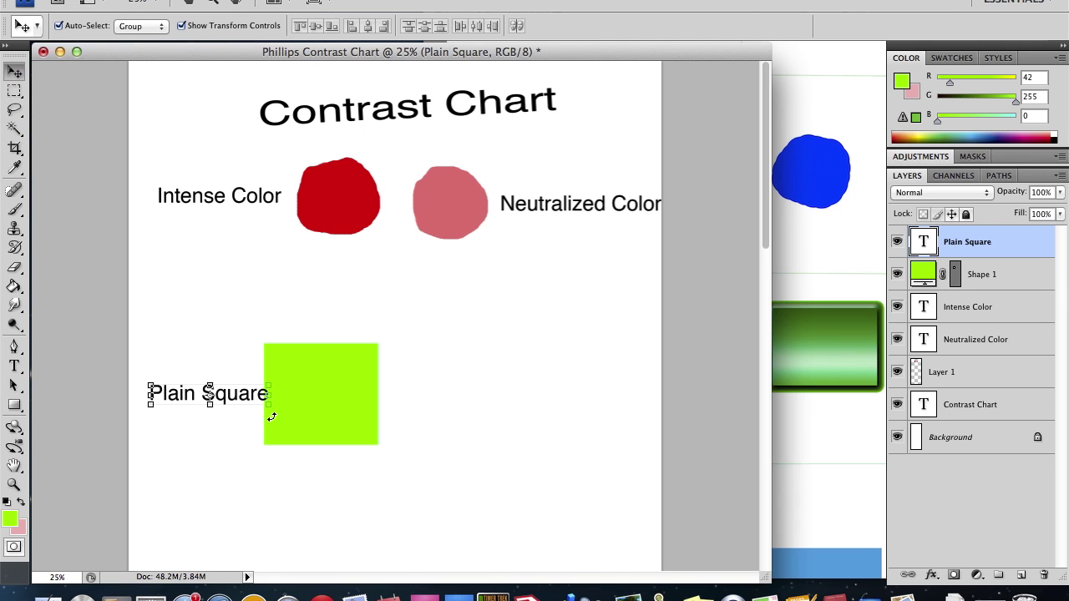
Scale the "Plain Square" label to about 86% width and 78% height so it clears the rectangle, and apply the transformation
{"action": "key", "text": "super+t"}
{"action": "left_click_drag", "start_coordinate": [270, 408], "coordinate": [251, 405]}
{"action": "left_click", "coordinate": [13, 67]}
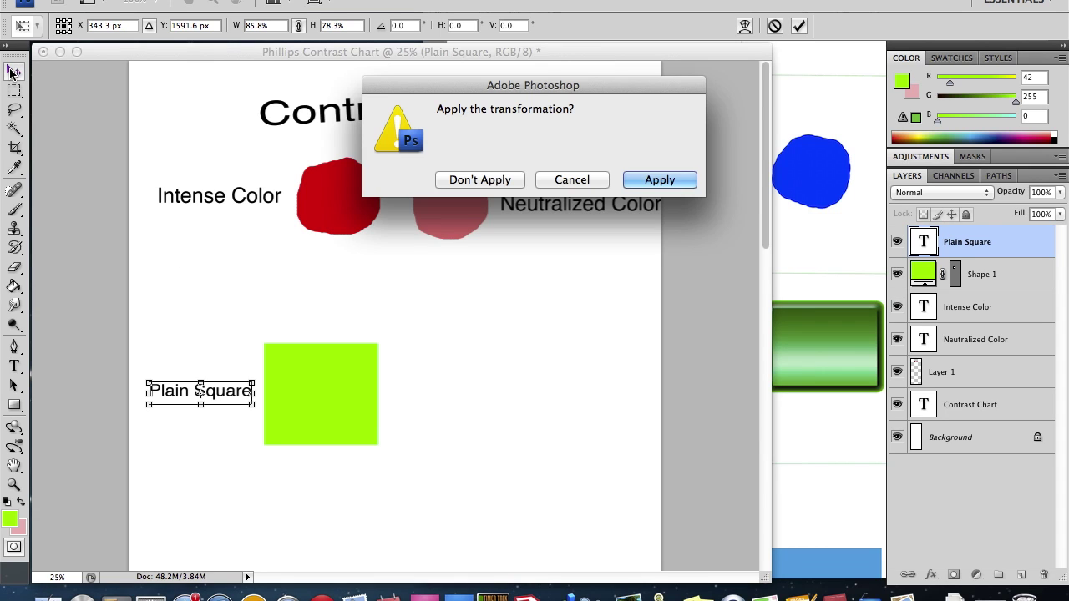
{"action": "left_click", "coordinate": [643, 180]}
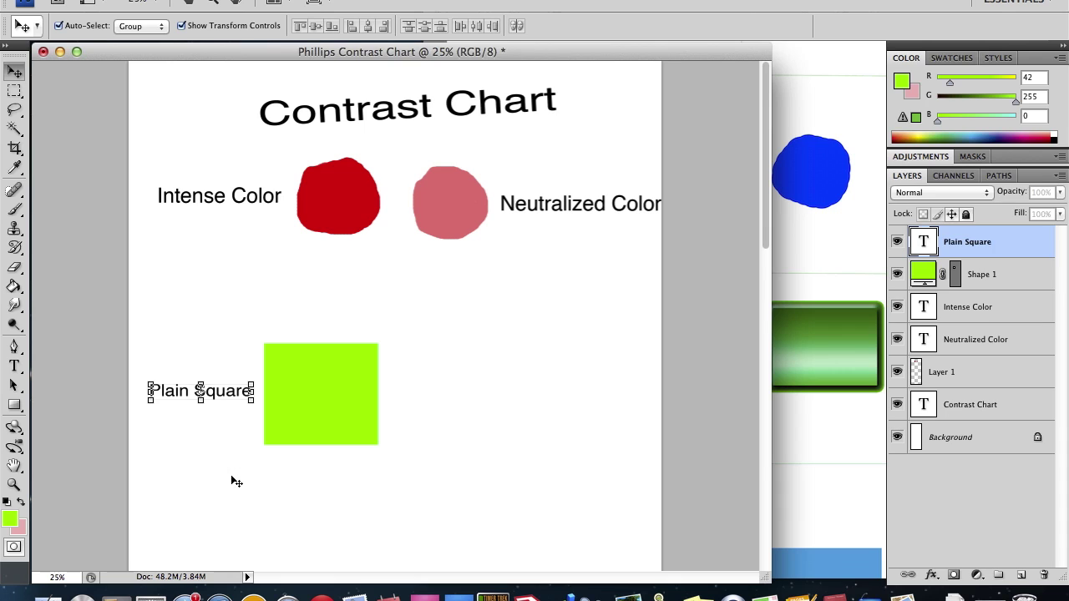
Check the sample's patterned square and draw a second green rectangle of similar size to the right of the first
{"action": "left_click", "coordinate": [855, 434]}
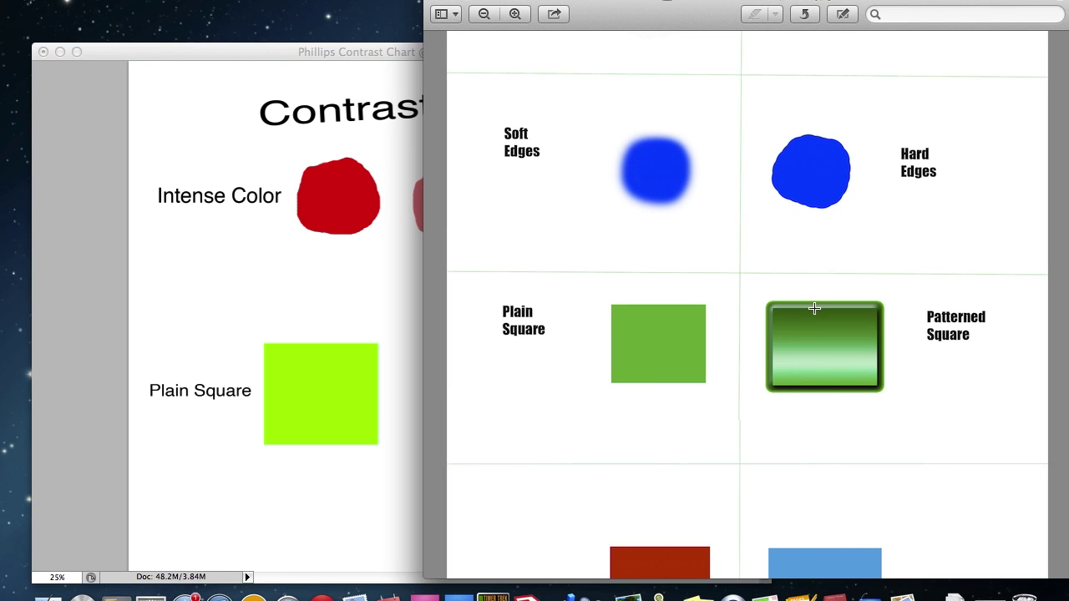
{"action": "left_click", "coordinate": [204, 289]}
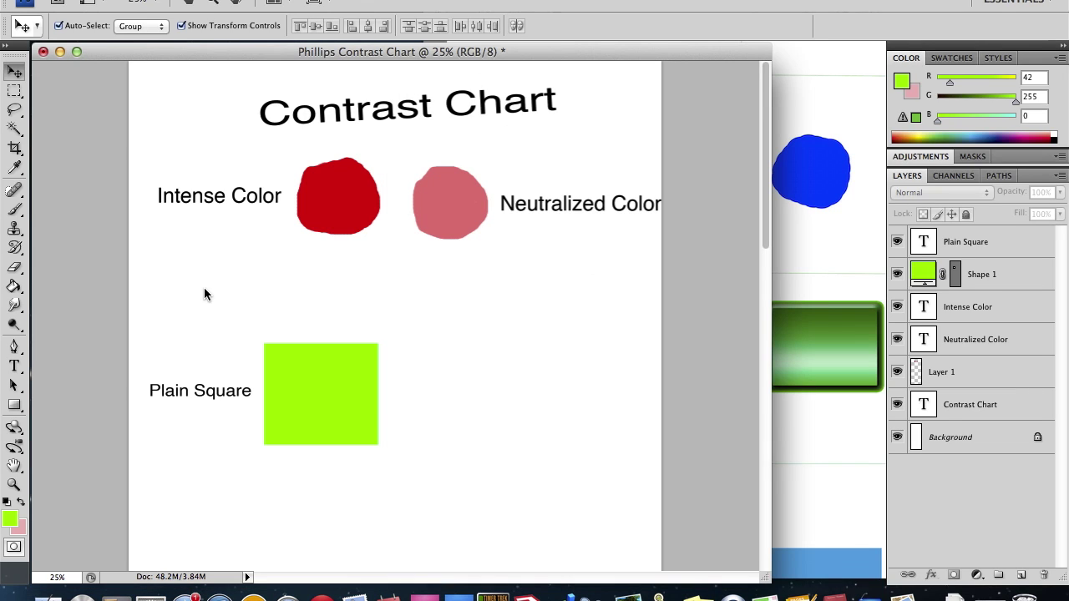
{"action": "left_click", "coordinate": [14, 406]}
{"action": "left_click", "coordinate": [56, 405]}
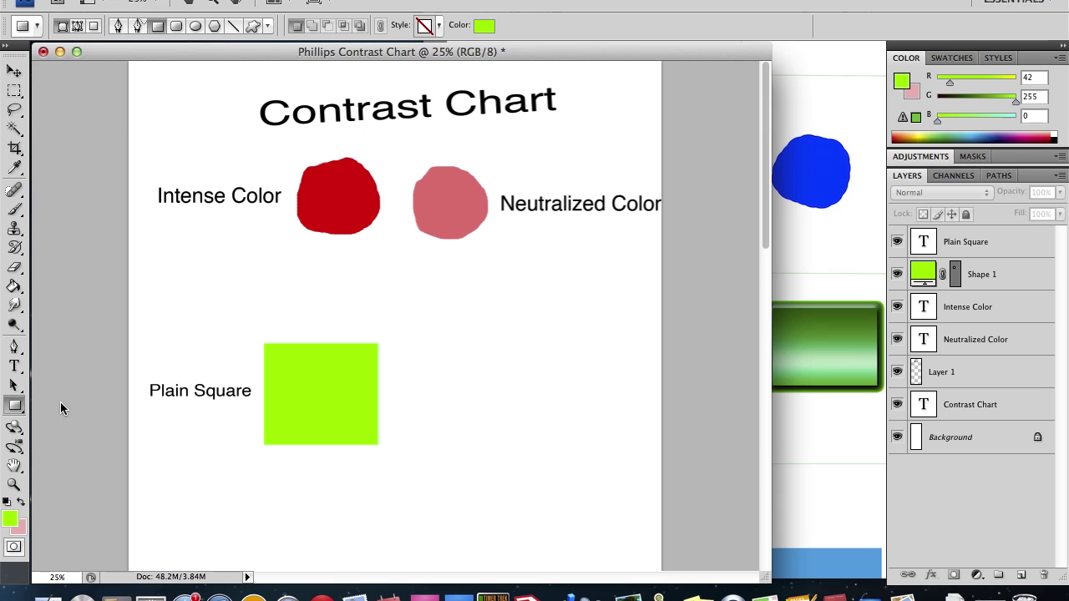
{"action": "left_click_drag", "start_coordinate": [410, 346], "coordinate": [525, 444]}
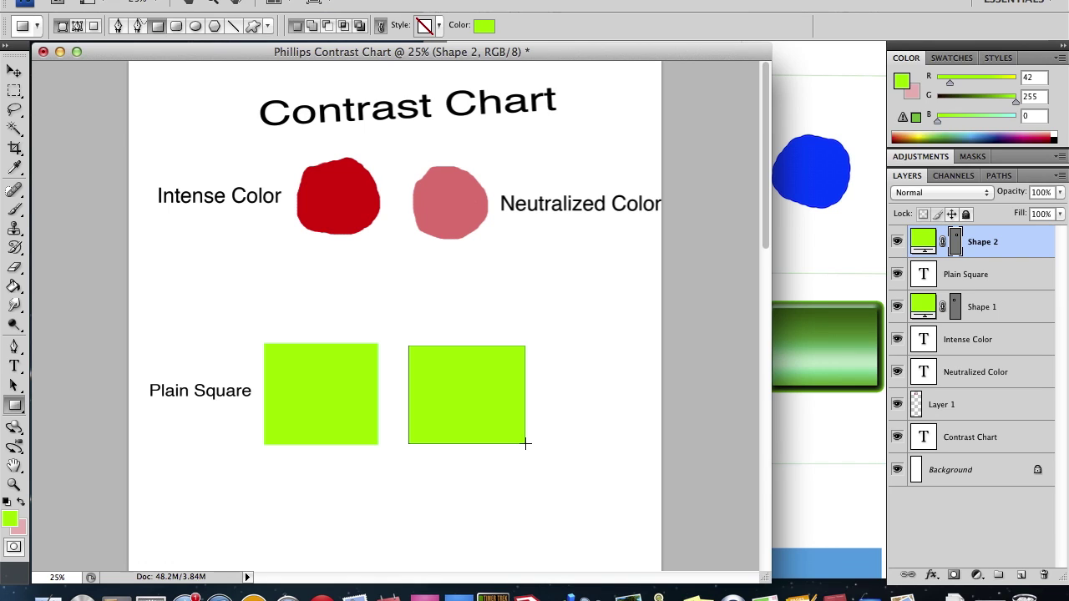
Browse the available layer styles and replace the current set with the Text Effects styles
{"action": "left_click", "coordinate": [993, 56]}
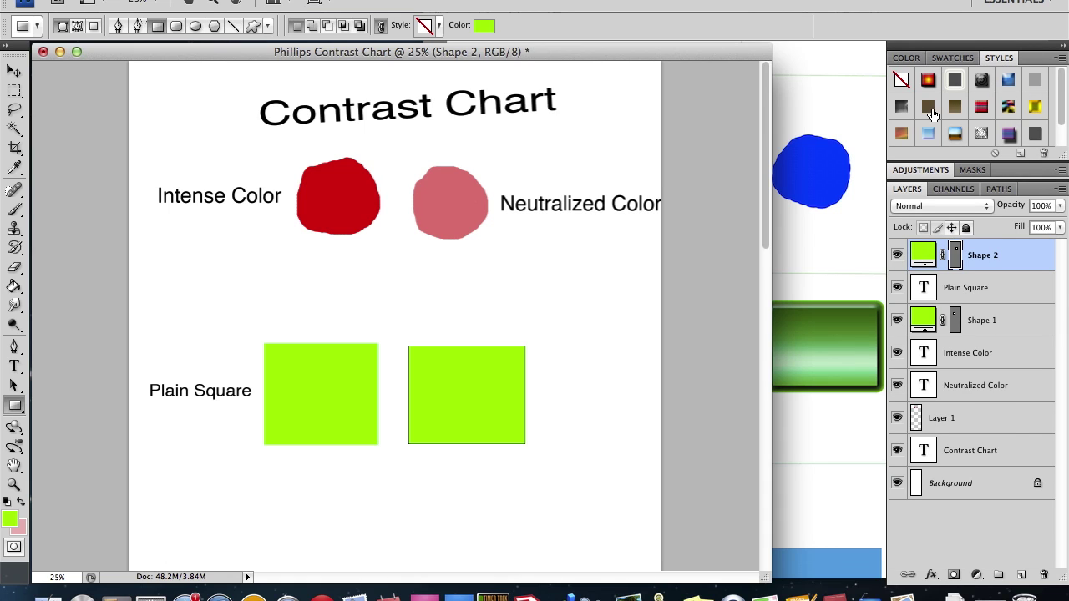
{"action": "mouse_move", "coordinate": [1061, 101]}
{"action": "left_mouse_down"}
{"action": "mouse_move", "coordinate": [1065, 121]}
{"action": "mouse_move", "coordinate": [1061, 91]}
{"action": "left_mouse_up"}
{"action": "left_click", "coordinate": [961, 57]}
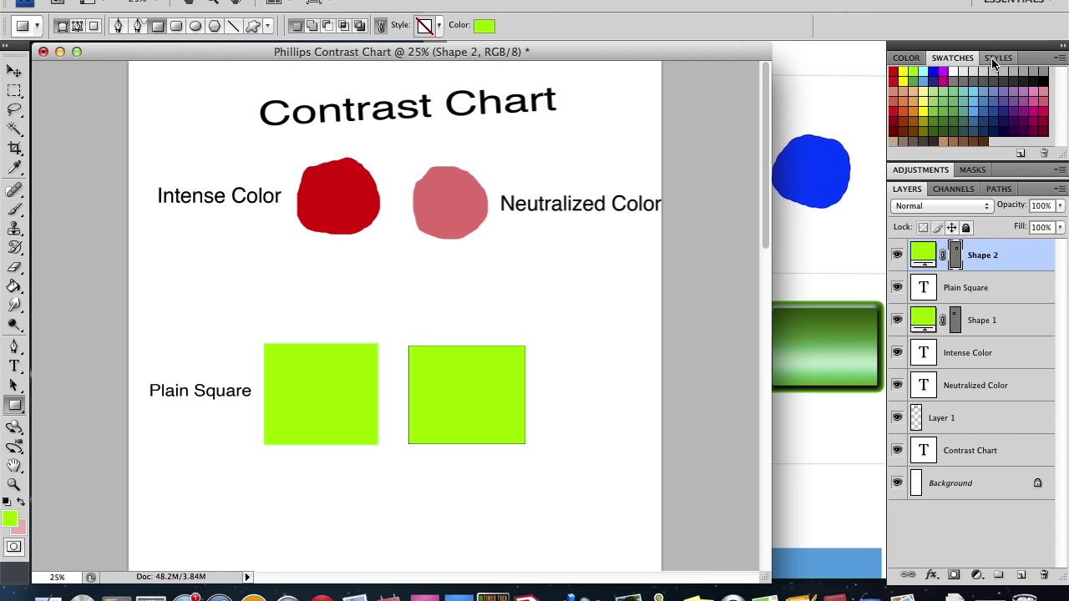
{"action": "left_click", "coordinate": [996, 58]}
{"action": "left_click", "coordinate": [1060, 61]}
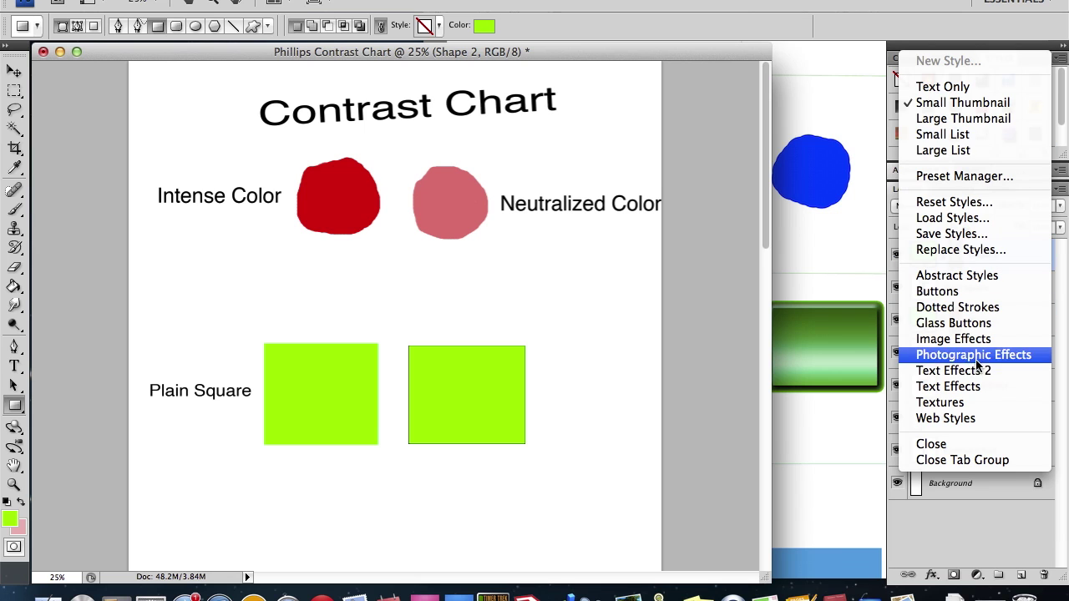
{"action": "left_click", "coordinate": [975, 387]}
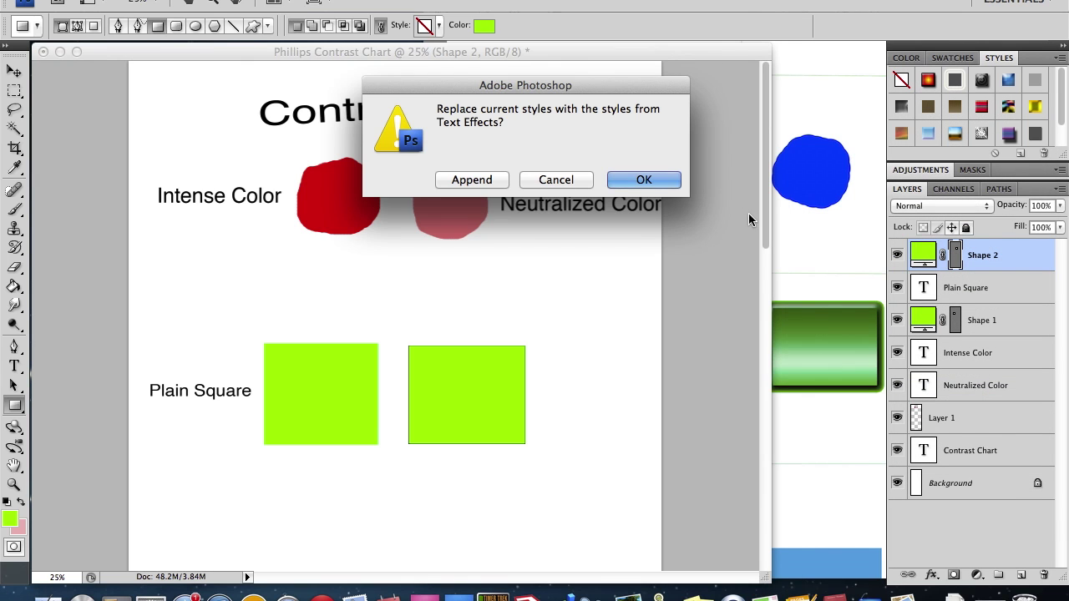
{"action": "left_click", "coordinate": [640, 183]}
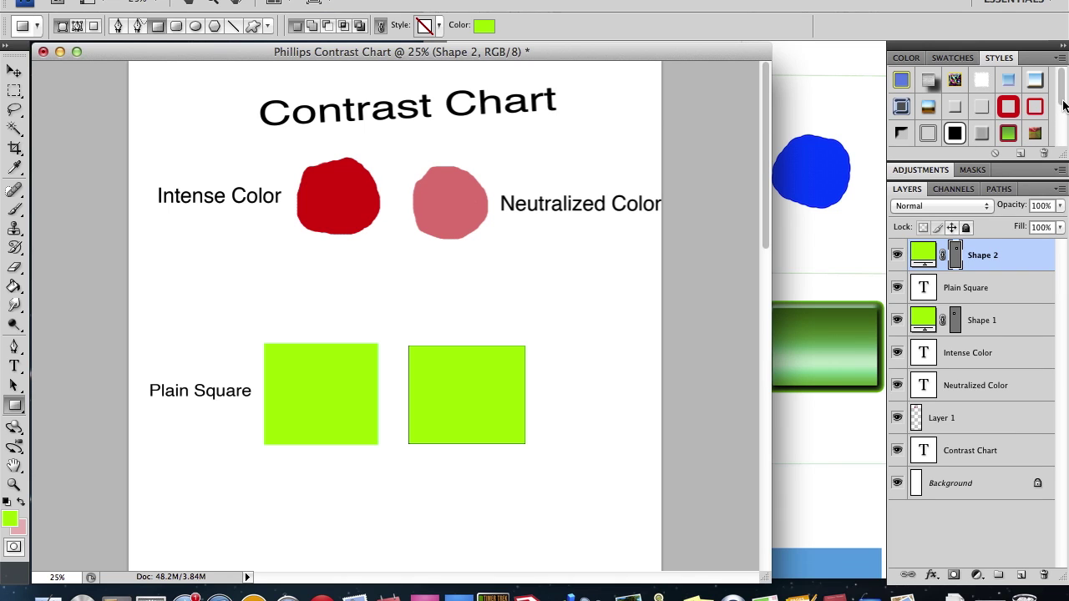
Compare with the sample and apply the multicolored angular gradient style with a gradient stroke to the second rectangle
{"action": "left_click_drag", "start_coordinate": [1064, 93], "coordinate": [1063, 145]}
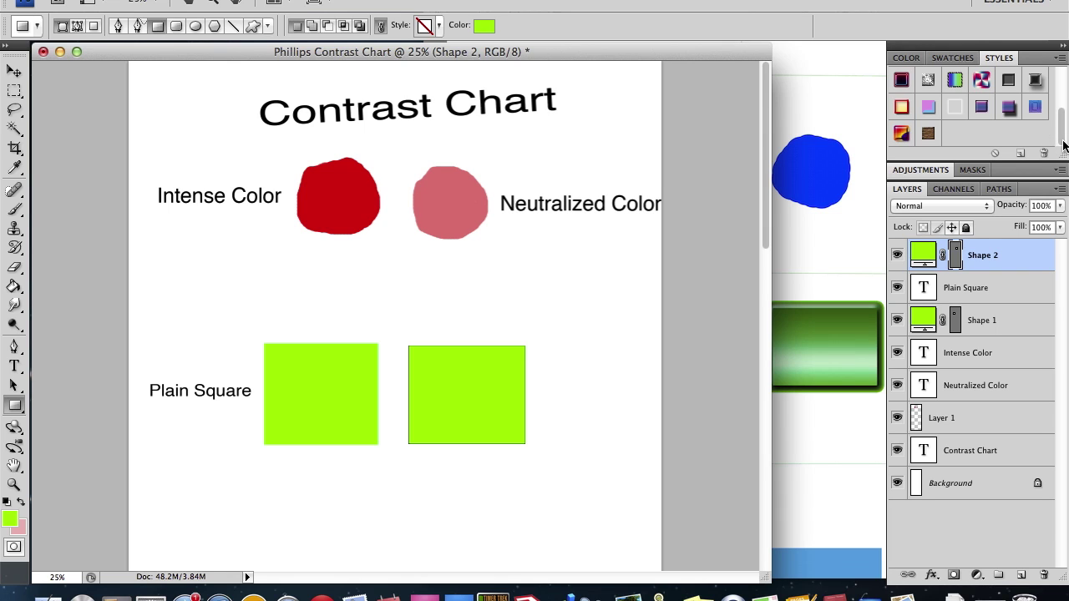
{"action": "left_click", "coordinate": [820, 409]}
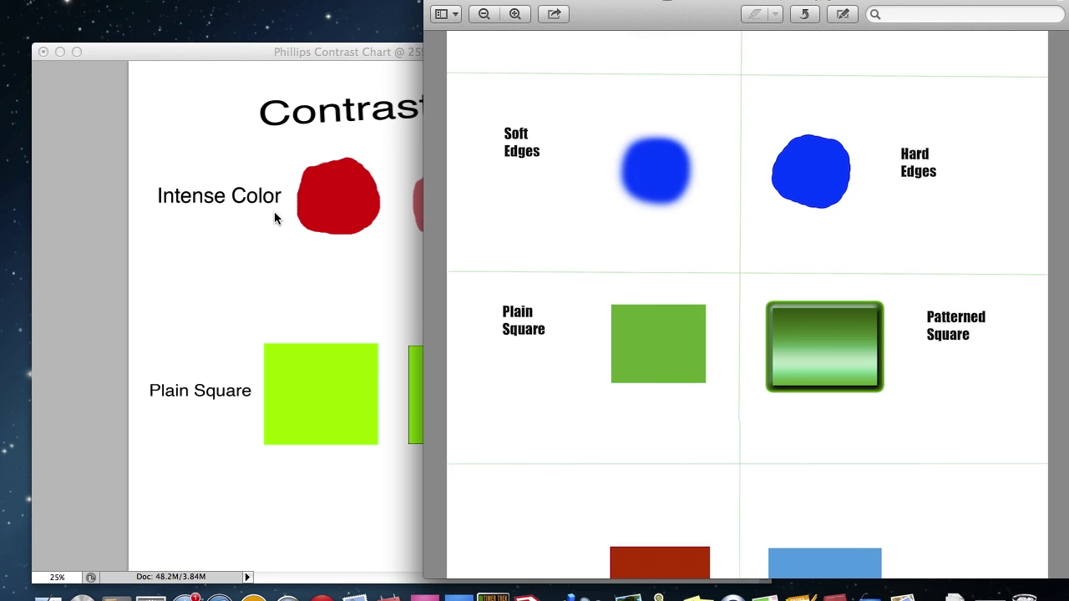
{"action": "left_click", "coordinate": [212, 53]}
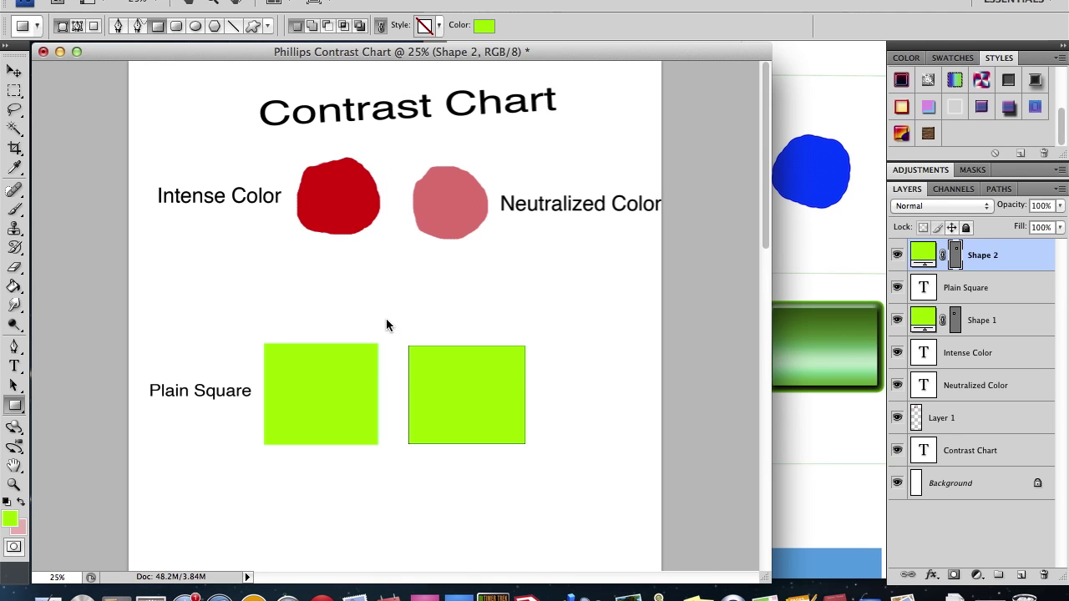
{"action": "left_click", "coordinate": [987, 79]}
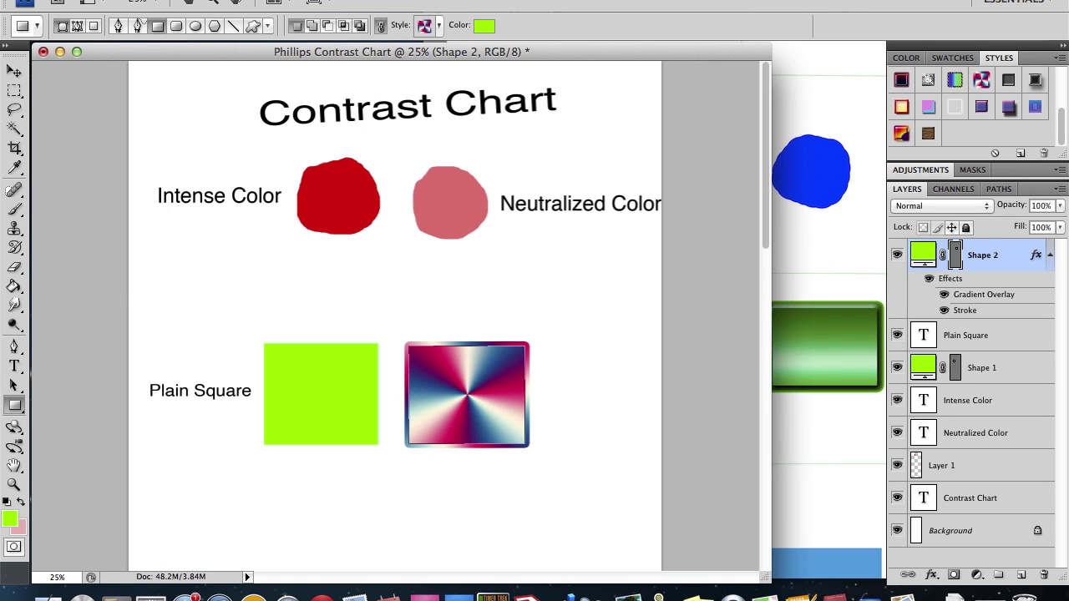
Add the two-line text "Patterned Square" to the right of the patterned rectangle and commit it
{"action": "left_click", "coordinate": [15, 367]}
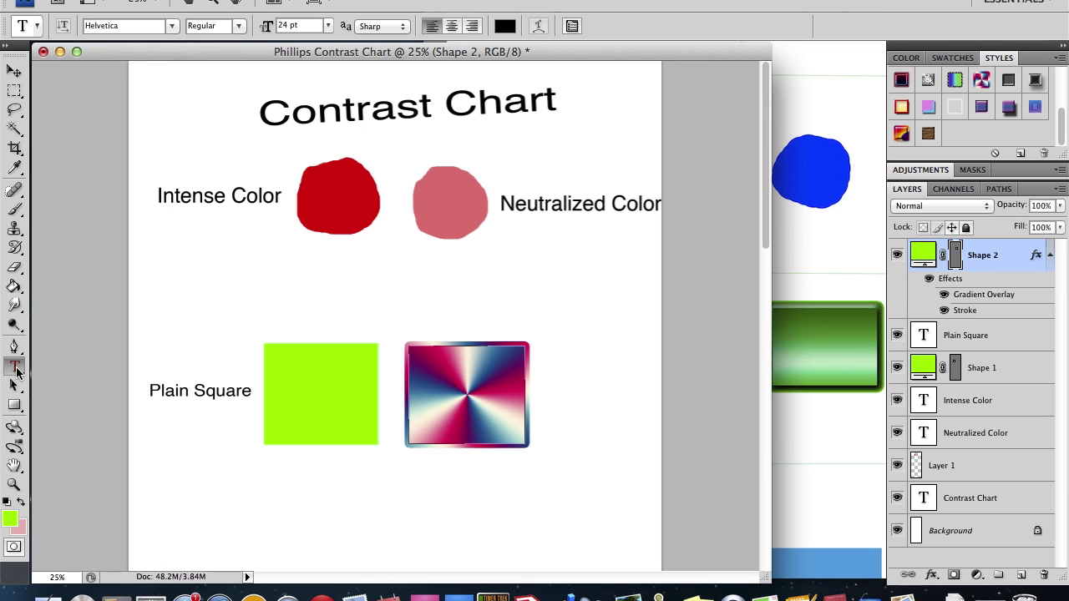
{"action": "left_click", "coordinate": [553, 385]}
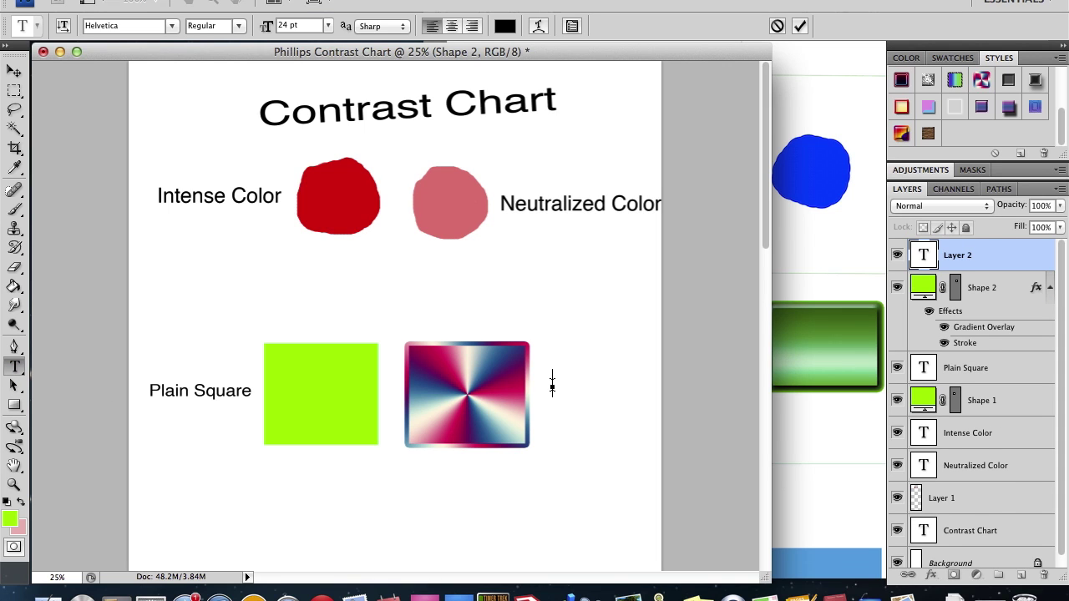
{"action": "type", "text": "Patterned "}
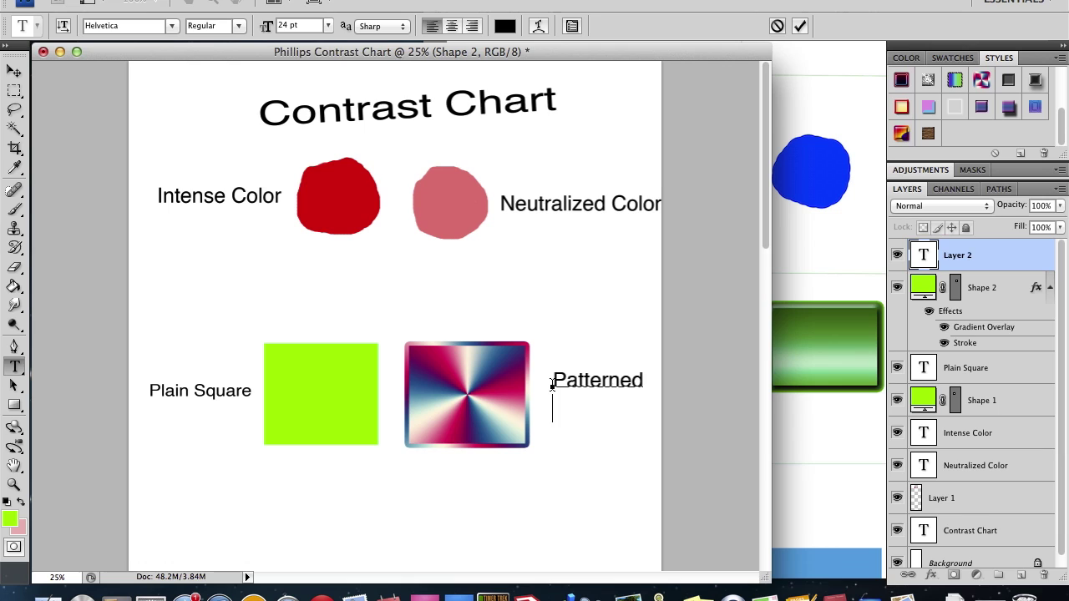
{"action": "type", "text": "Square"}
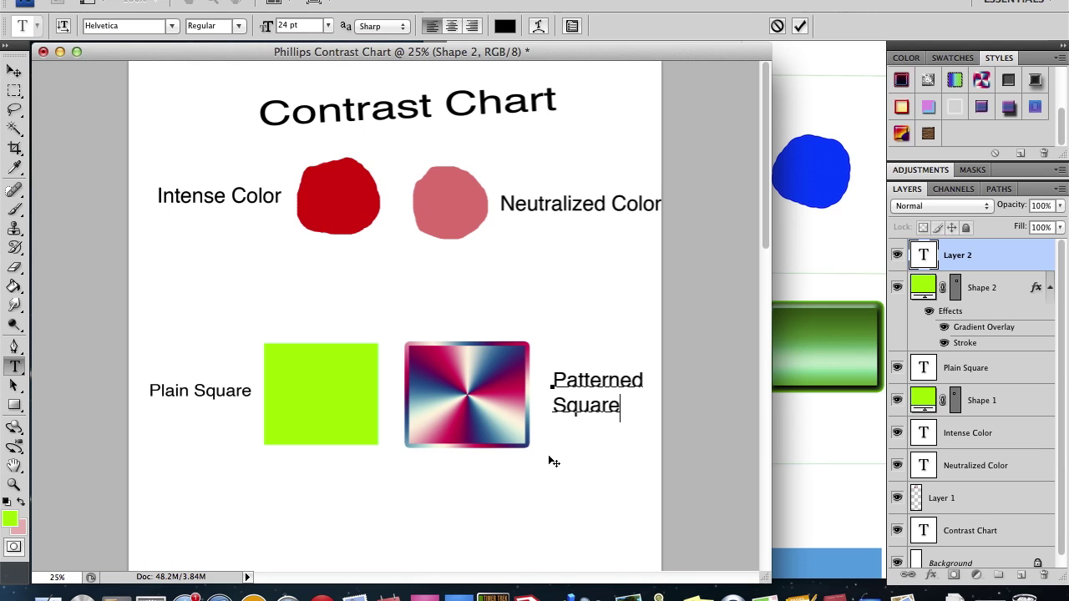
{"action": "left_click", "coordinate": [14, 71]}
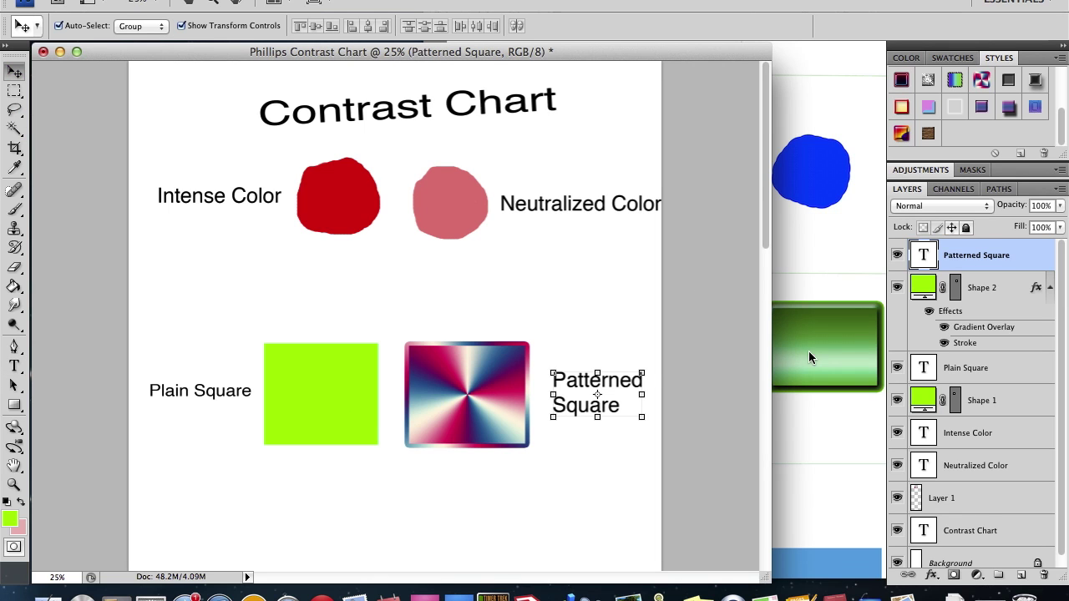
Switch to the sample chart in Preview, examine its remaining contrast pairs down to the closing line, and return to the Photoshop document
{"action": "left_click", "coordinate": [822, 442]}
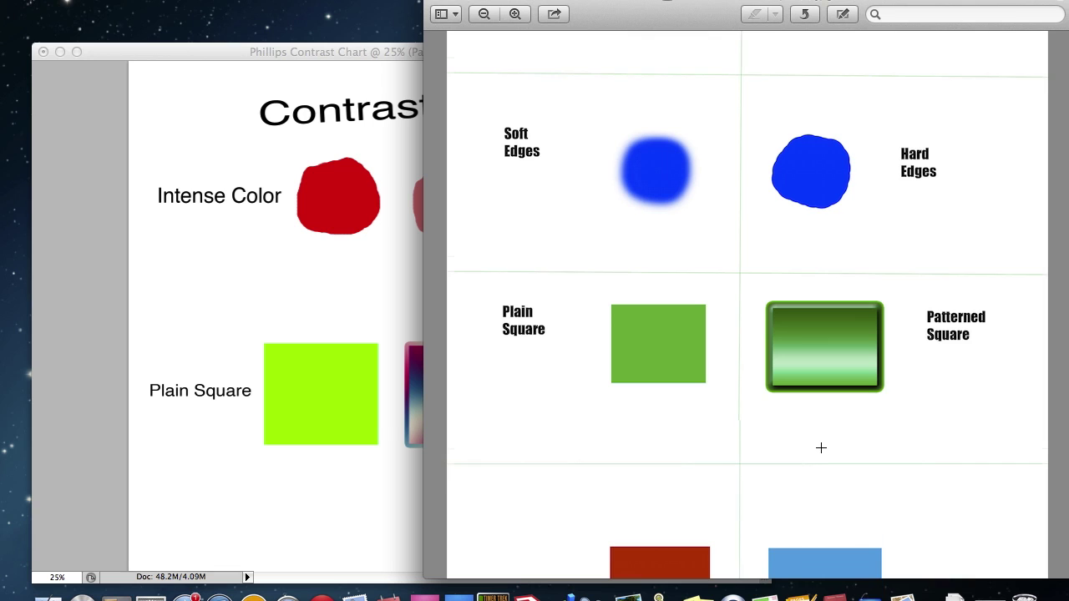
{"action": "scroll", "coordinate": [821, 448], "scroll_direction": "down", "scroll_amount": 2}
{"action": "scroll", "coordinate": [821, 447], "scroll_direction": "down", "scroll_amount": 3}
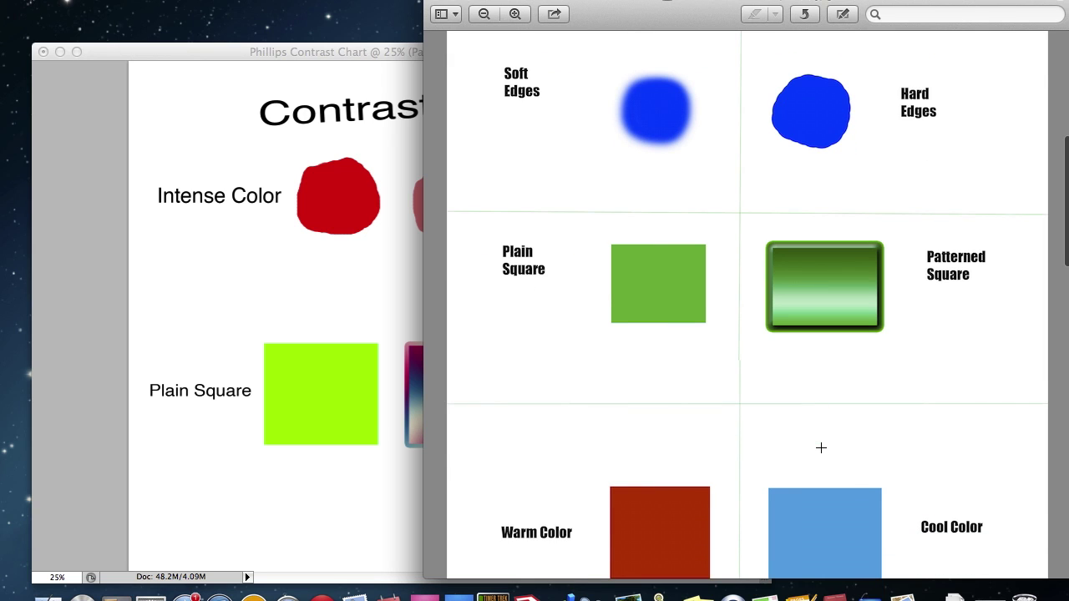
{"action": "scroll", "coordinate": [821, 447], "scroll_direction": "down", "scroll_amount": 1}
{"action": "scroll", "coordinate": [821, 448], "scroll_direction": "down", "scroll_amount": 7}
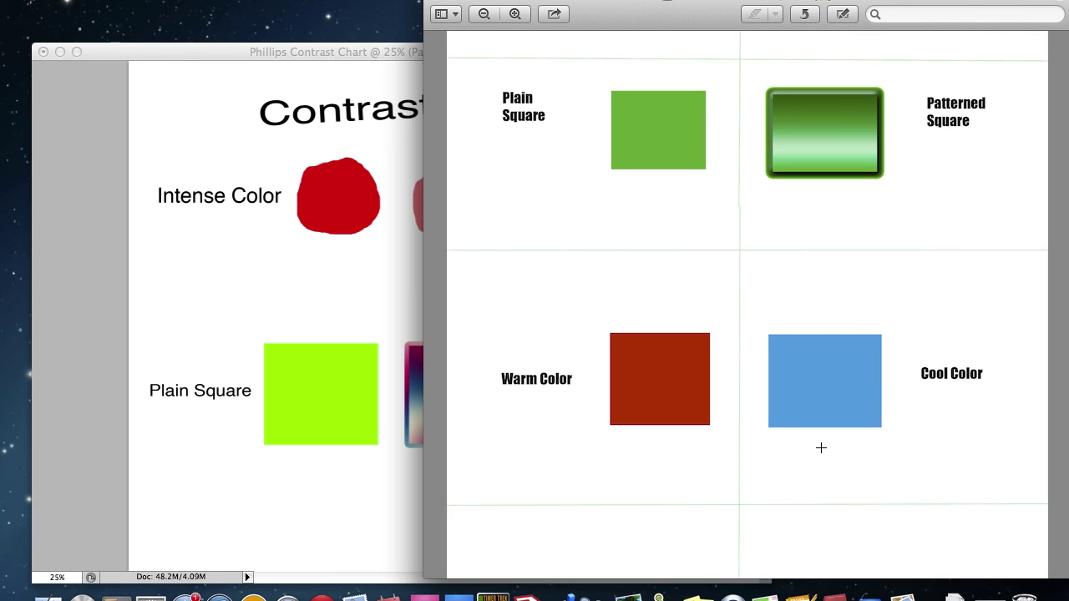
{"action": "scroll", "coordinate": [821, 448], "scroll_direction": "down", "scroll_amount": 1}
{"action": "scroll", "coordinate": [821, 448], "scroll_direction": "down", "scroll_amount": 6}
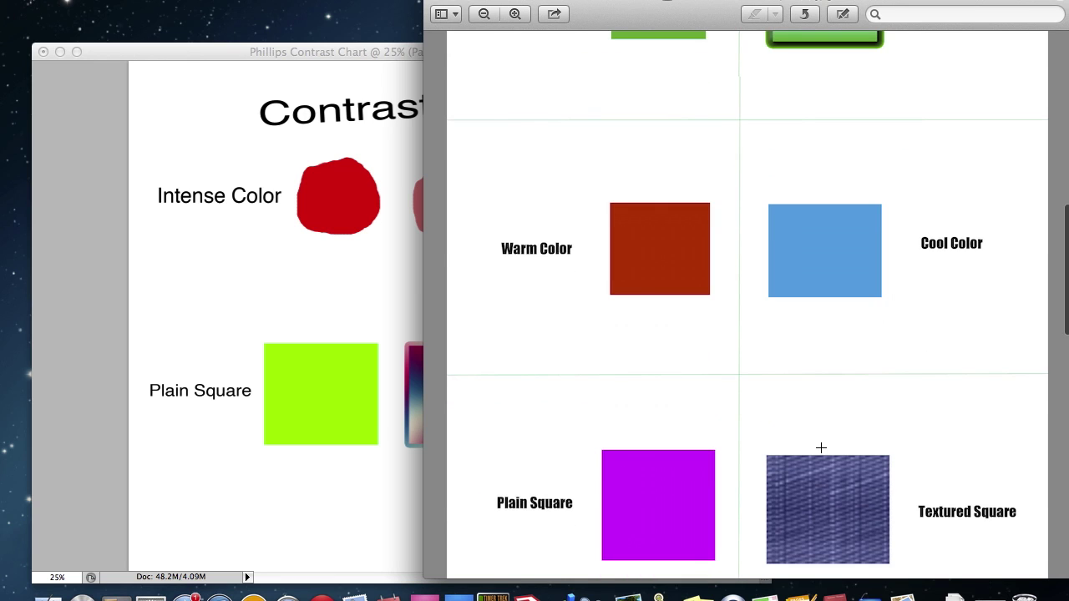
{"action": "scroll", "coordinate": [822, 448], "scroll_direction": "down", "scroll_amount": 8}
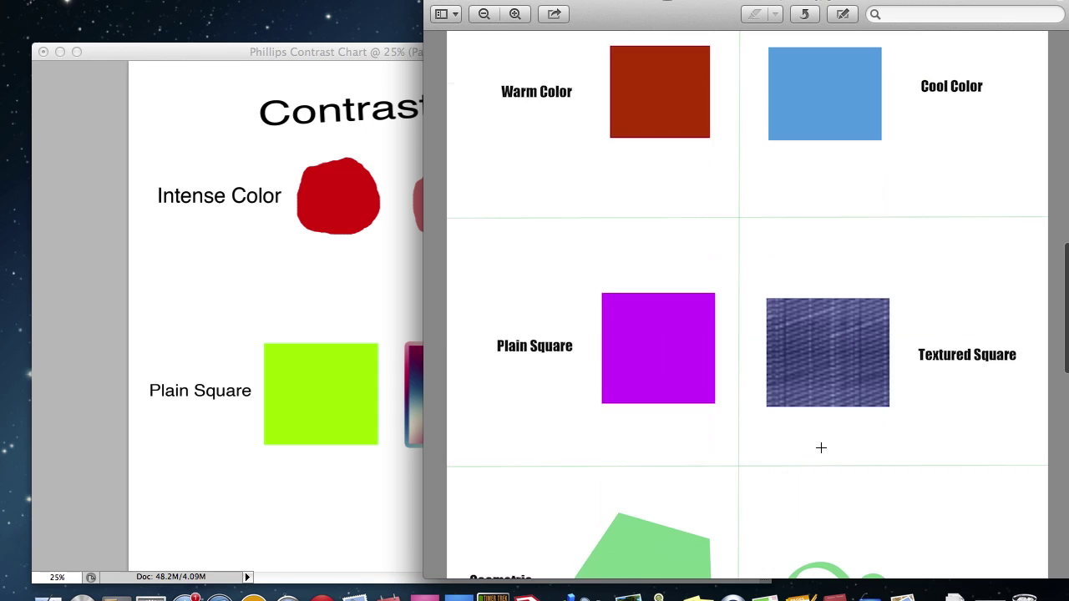
{"action": "scroll", "coordinate": [821, 448], "scroll_direction": "down", "scroll_amount": 4}
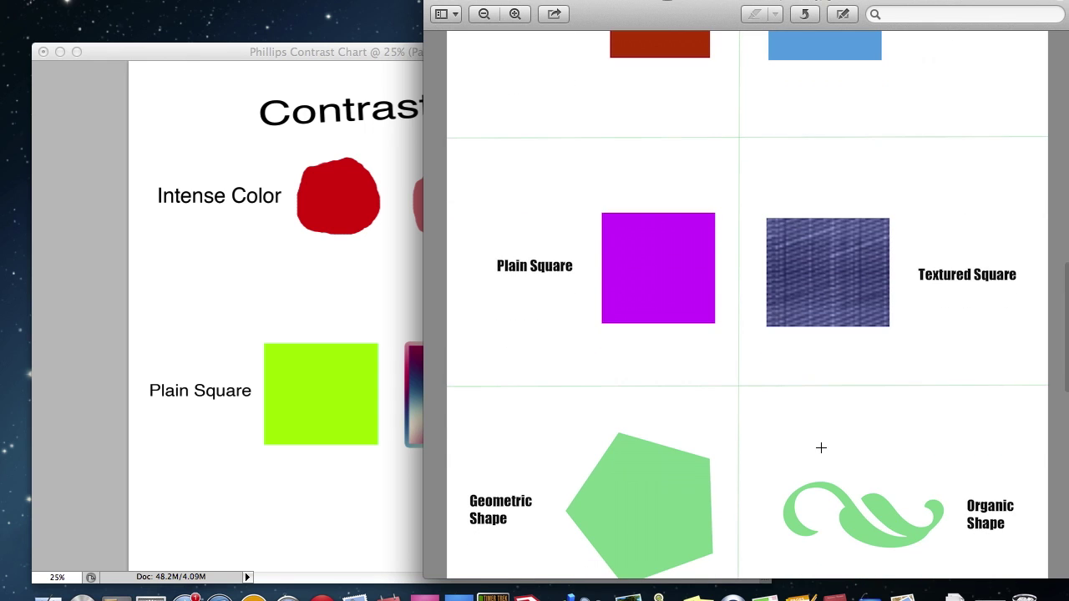
{"action": "scroll", "coordinate": [821, 448], "scroll_direction": "down", "scroll_amount": 1}
{"action": "scroll", "coordinate": [821, 448], "scroll_direction": "down", "scroll_amount": 6}
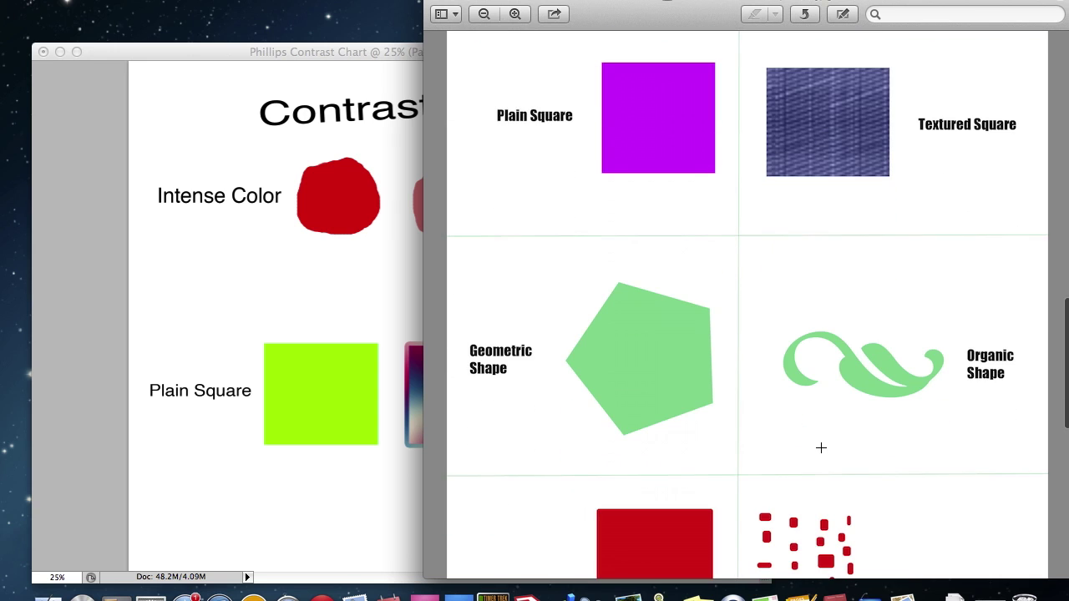
{"action": "scroll", "coordinate": [821, 447], "scroll_direction": "down", "scroll_amount": 4}
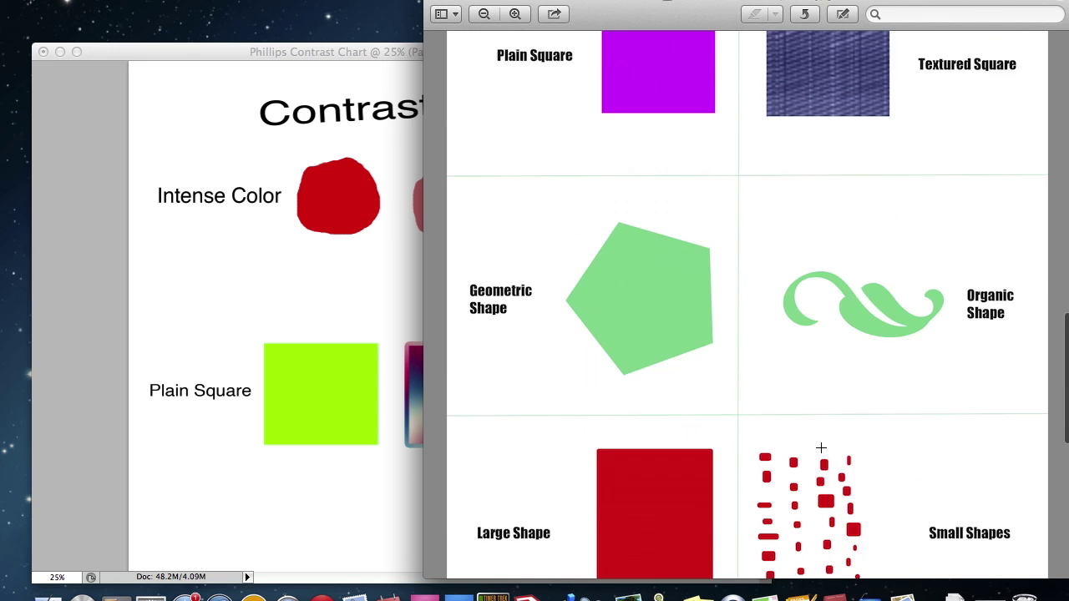
{"action": "scroll", "coordinate": [821, 449], "scroll_direction": "down", "scroll_amount": 2}
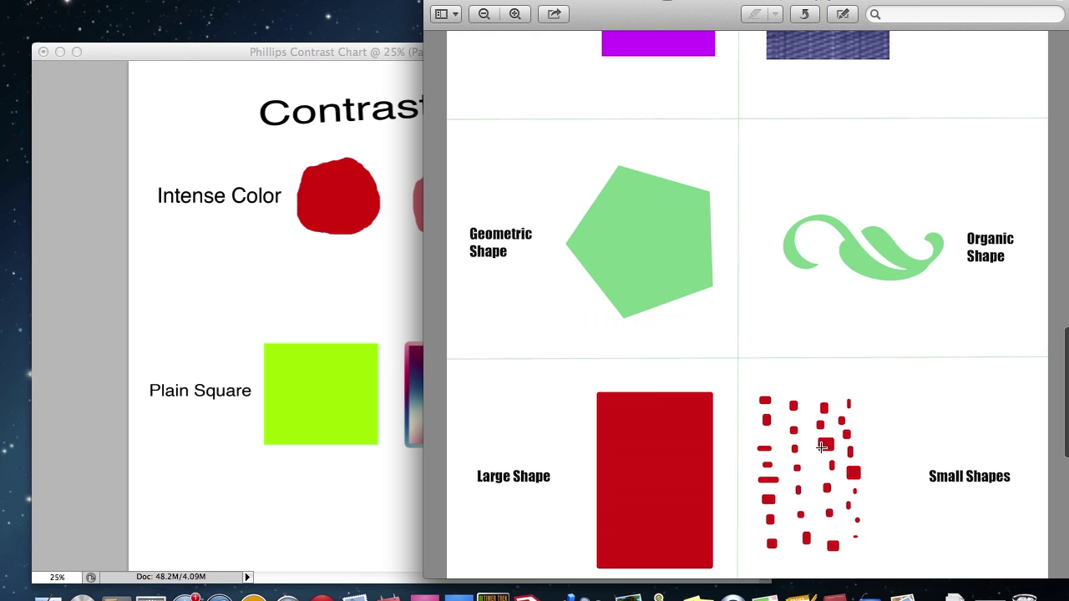
{"action": "scroll", "coordinate": [821, 448], "scroll_direction": "down", "scroll_amount": 7}
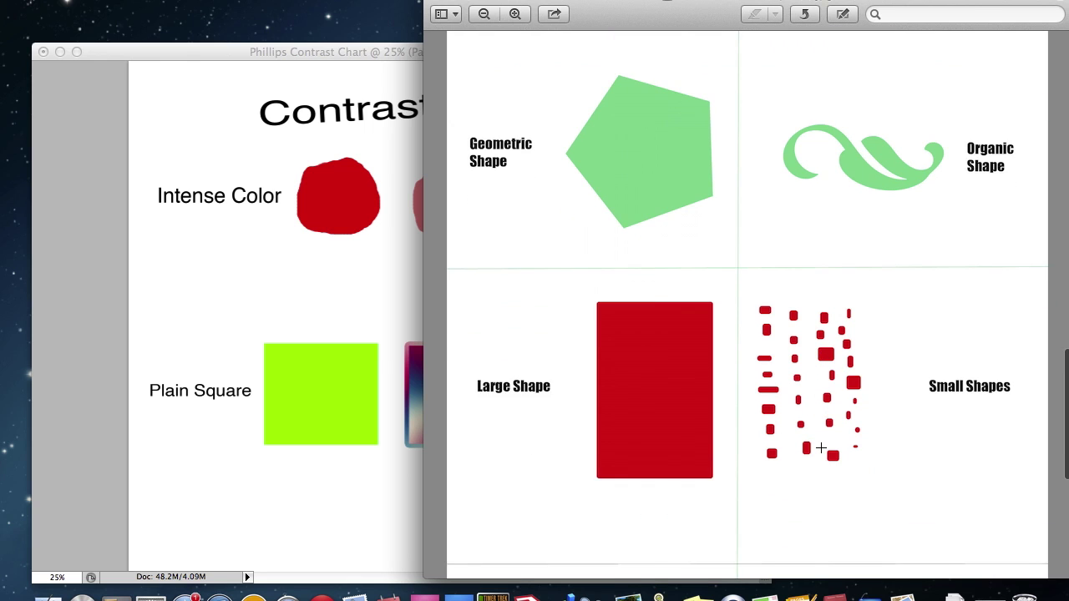
{"action": "scroll", "coordinate": [821, 448], "scroll_direction": "down", "scroll_amount": 3}
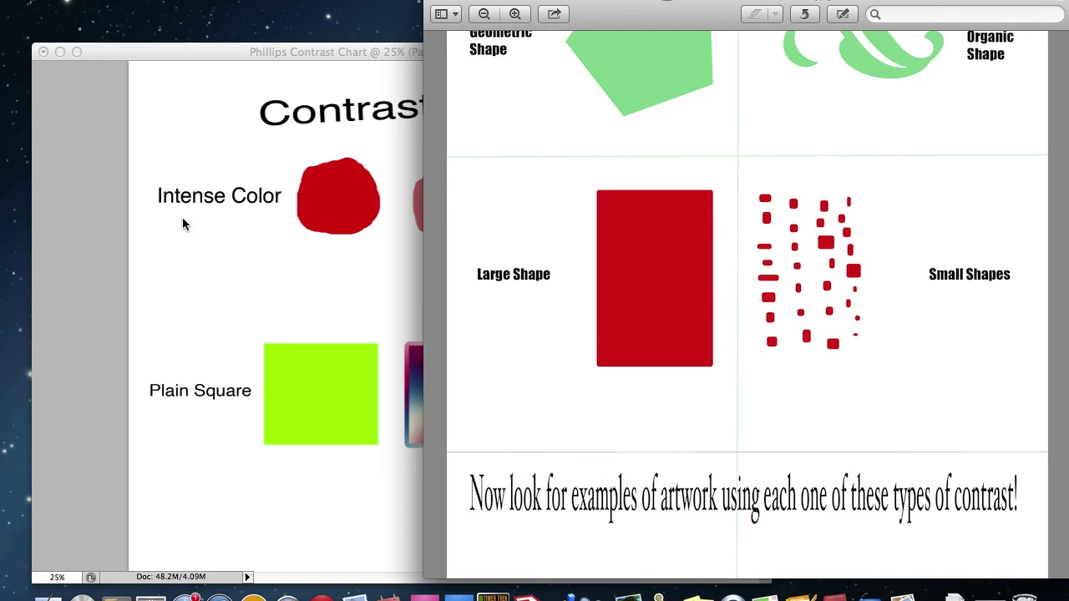
{"action": "left_click", "coordinate": [169, 53]}
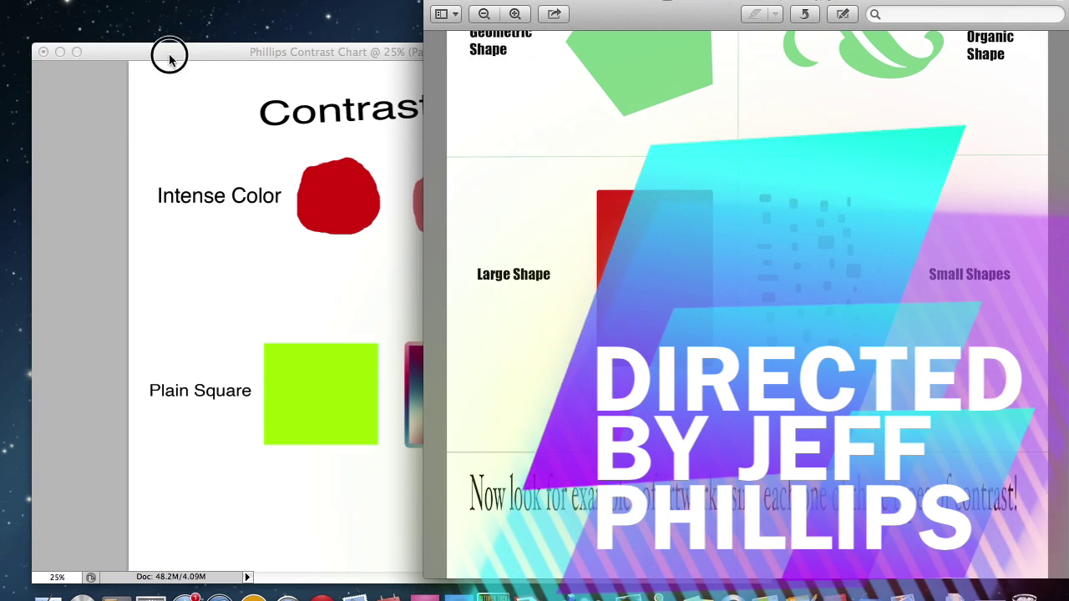